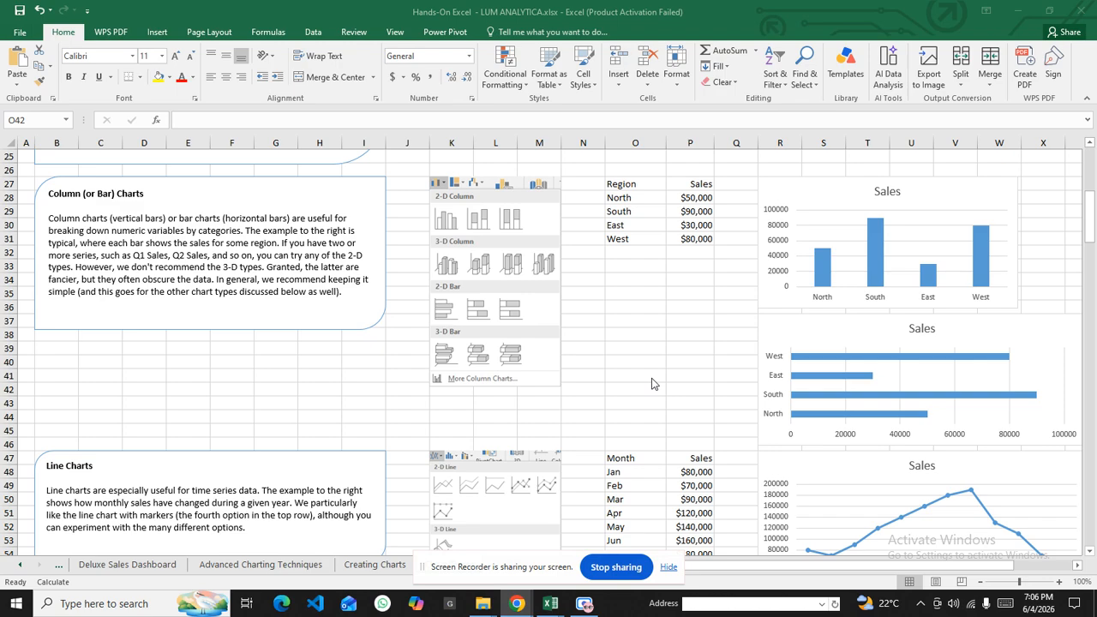
# Focus the Excel workbook and switch to the Insert ribbon tab
pyautogui.click(154, 32)
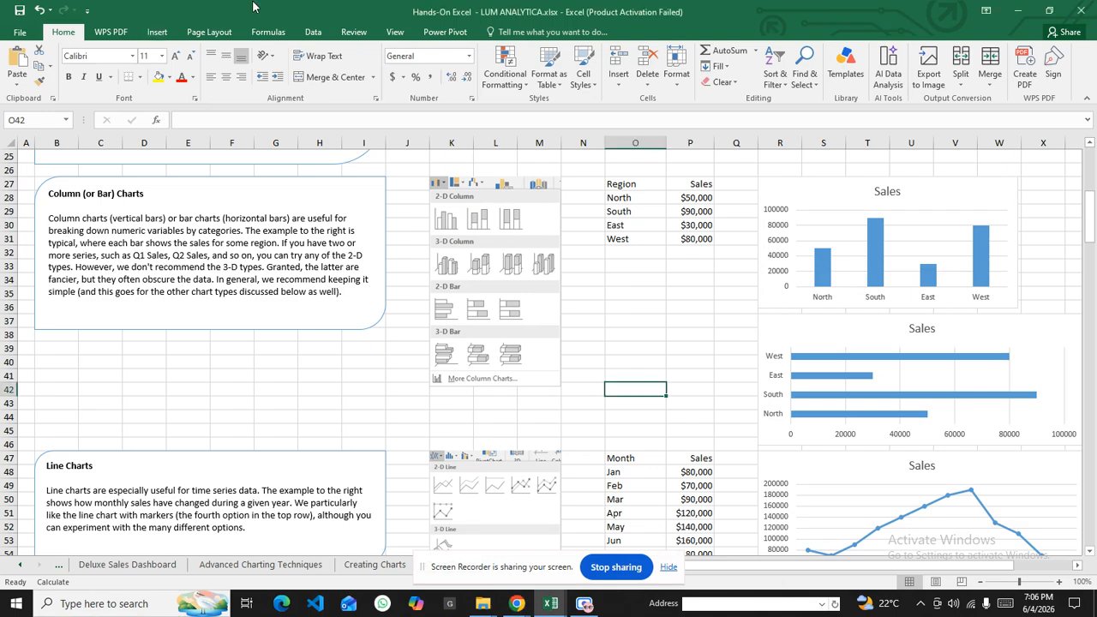
pyautogui.click(156, 32)
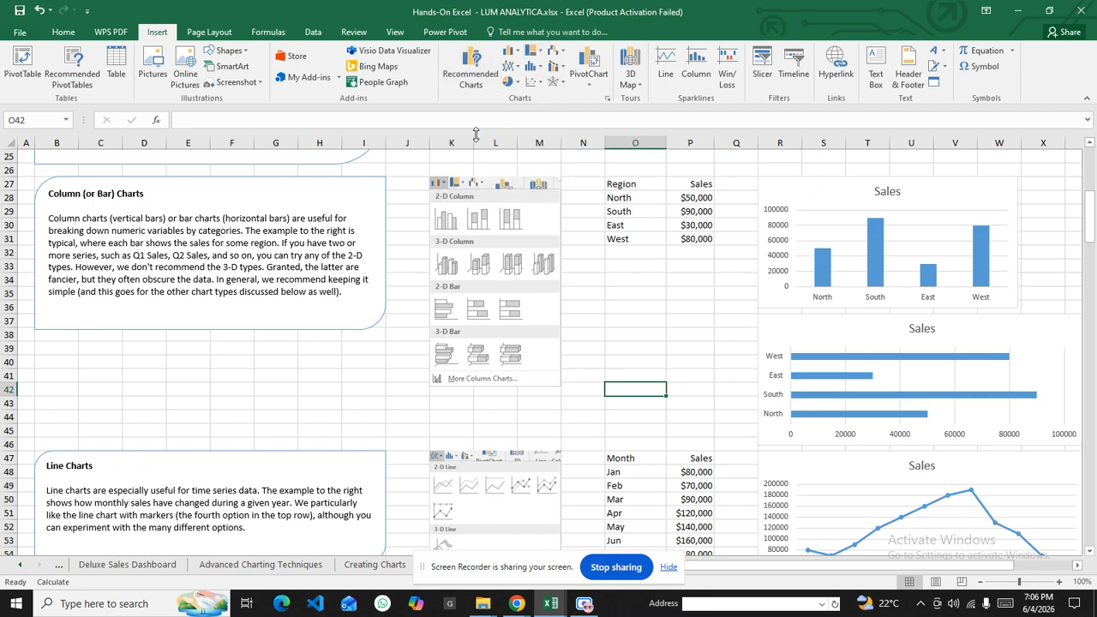
pyautogui.scroll(7, 272, 287)
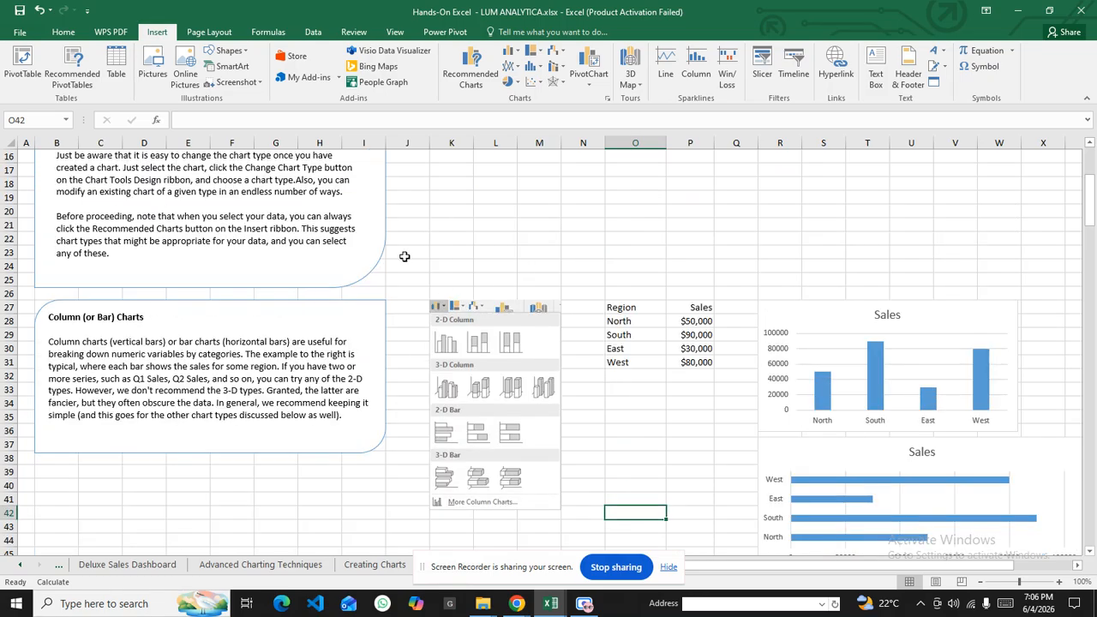
pyautogui.scroll(1, 504, 299)
pyautogui.scroll(-4, 504, 299)
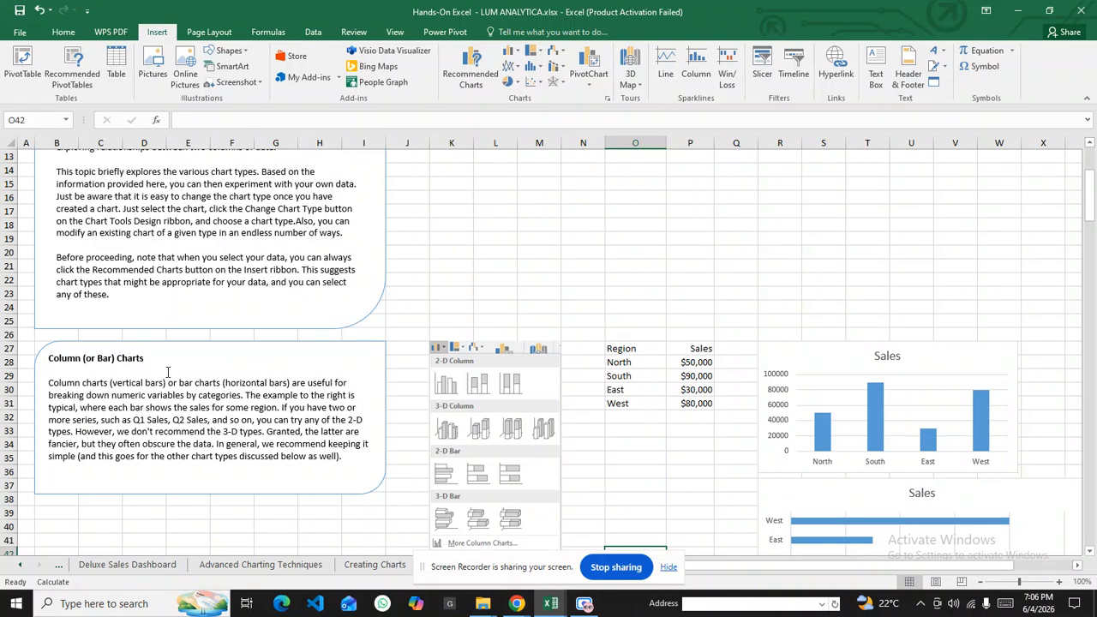
pyautogui.scroll(-3, 197, 351)
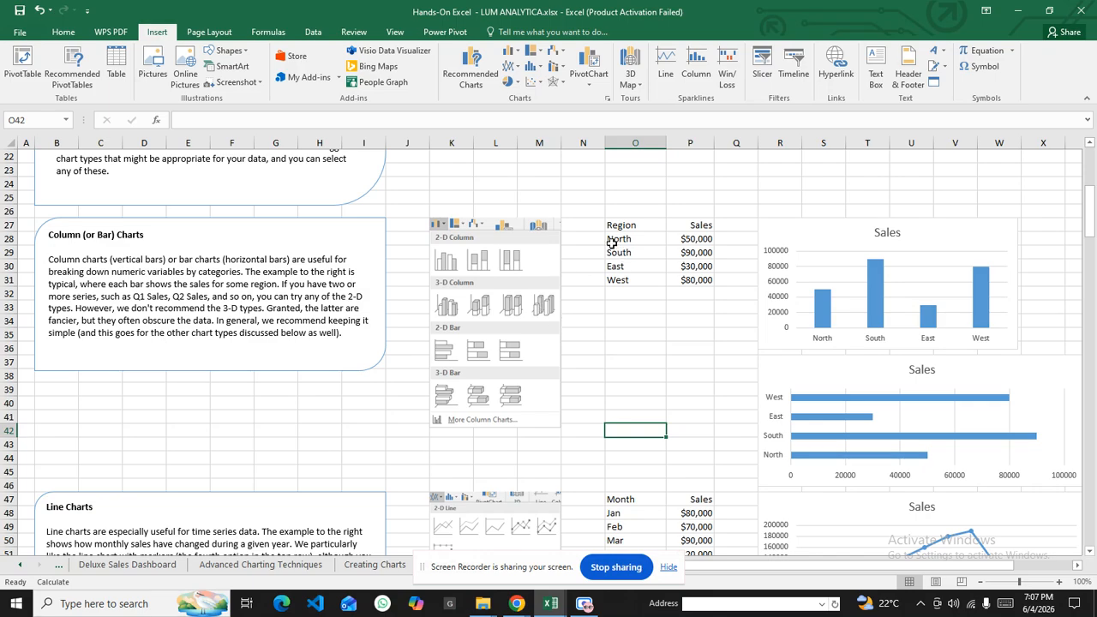
pyautogui.moveTo(697, 225); pyautogui.dragTo(701, 279)
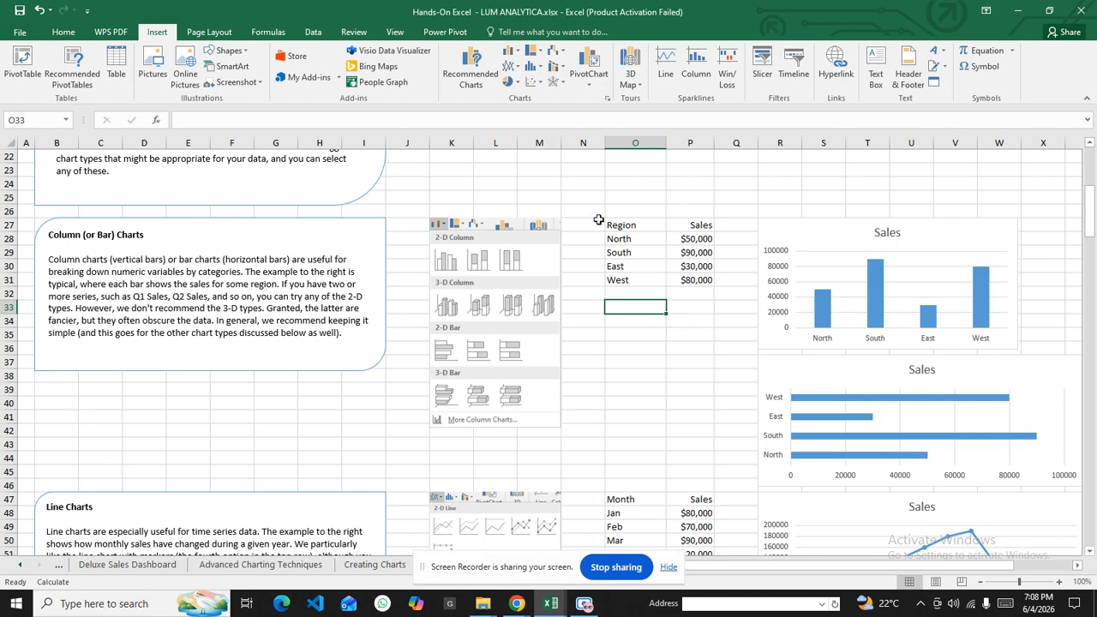
# Insert a 2-D clustered column chart of the Region/Sales range O27:P31
pyautogui.moveTo(622, 225); pyautogui.dragTo(704, 280)
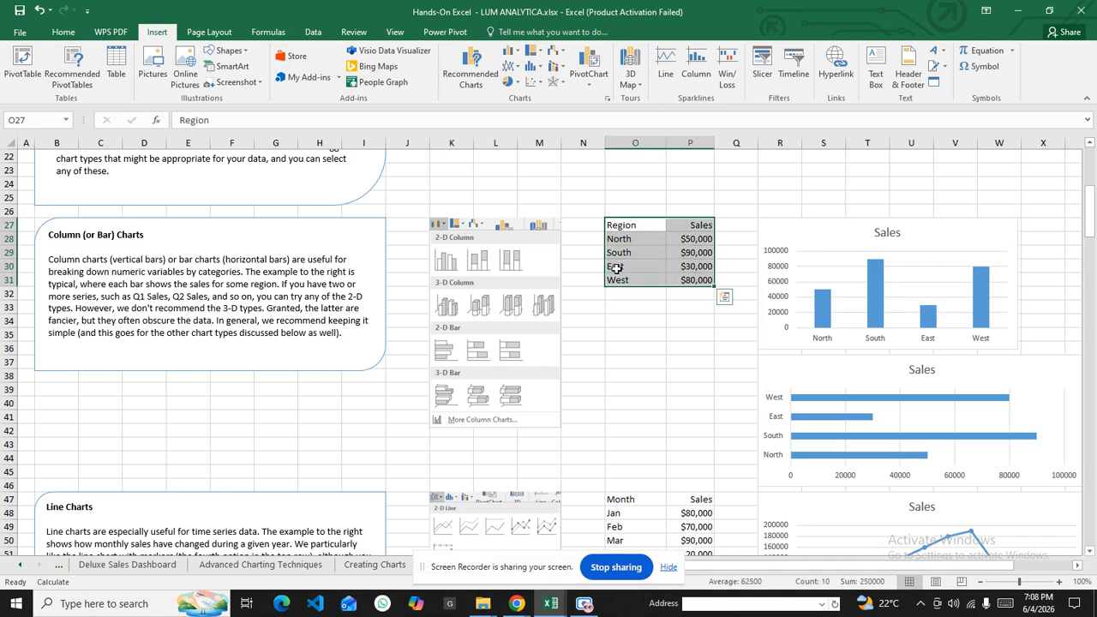
pyautogui.click(507, 55)
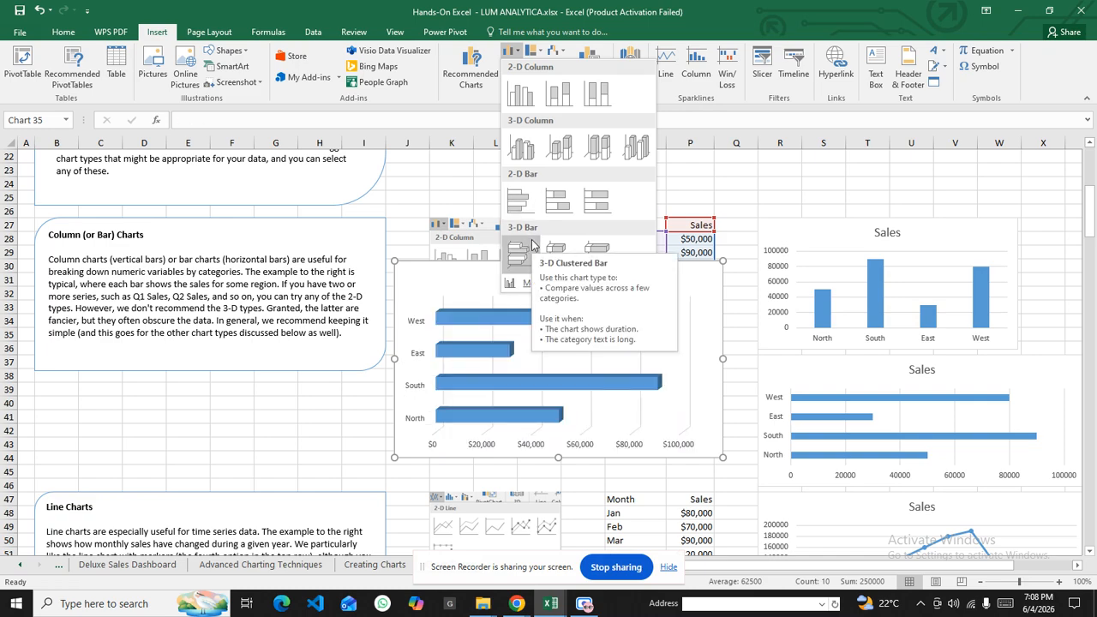
pyautogui.click(524, 97)
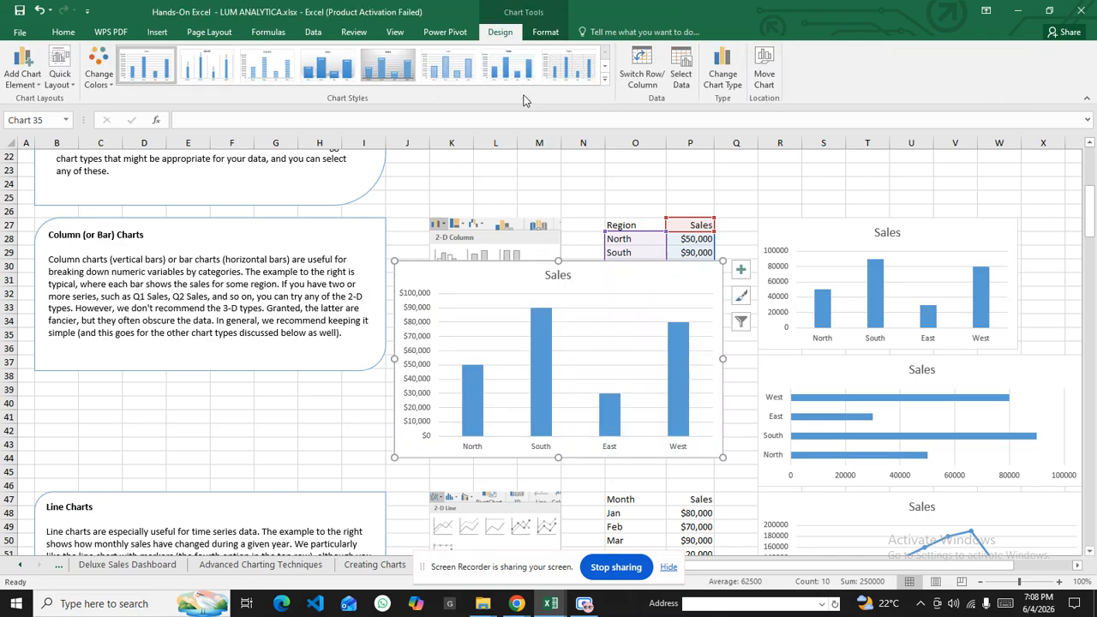
# Move the Sales column chart up and apply chart Style 5 with dollar value labels
pyautogui.moveTo(589, 273); pyautogui.dragTo(614, 223)
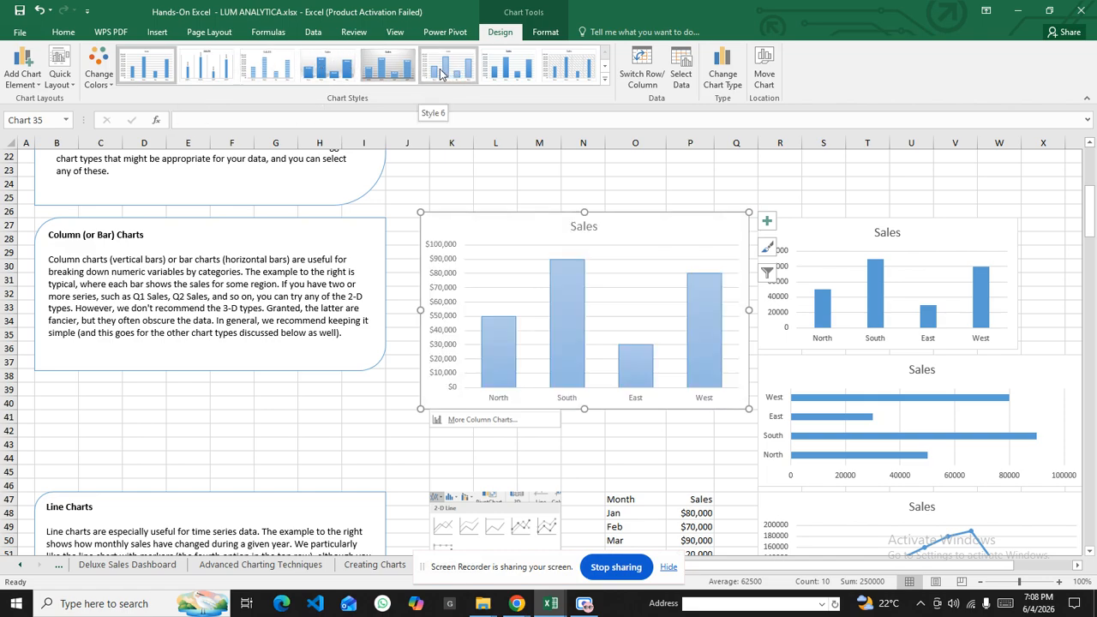
pyautogui.click(384, 69)
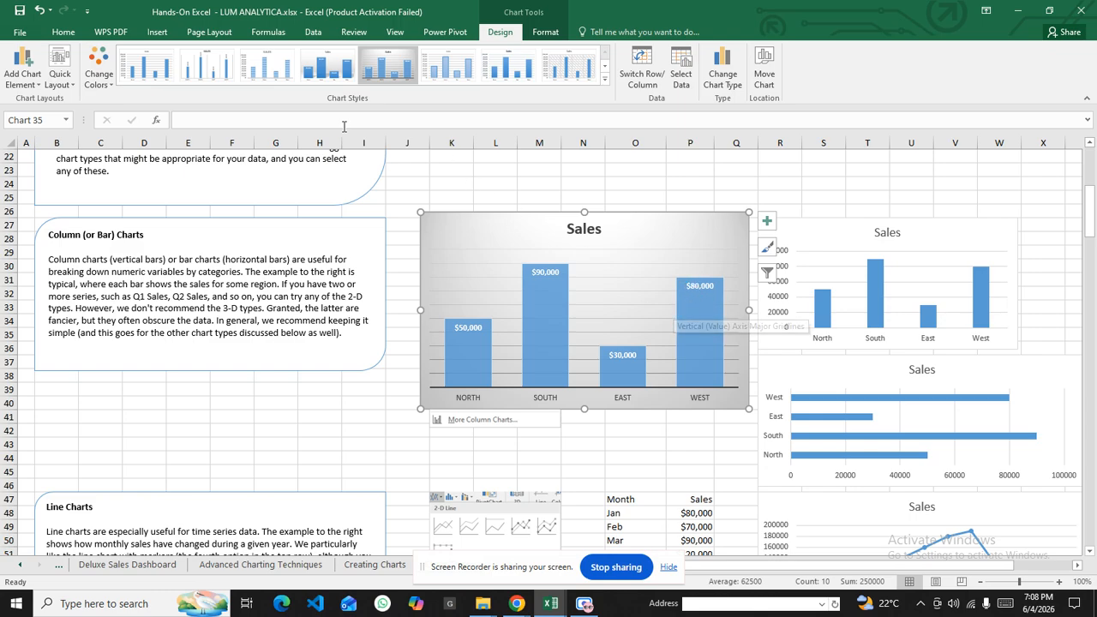
# Change the Sales chart to a 2-D clustered bar chart and shift it slightly right
pyautogui.click(161, 33)
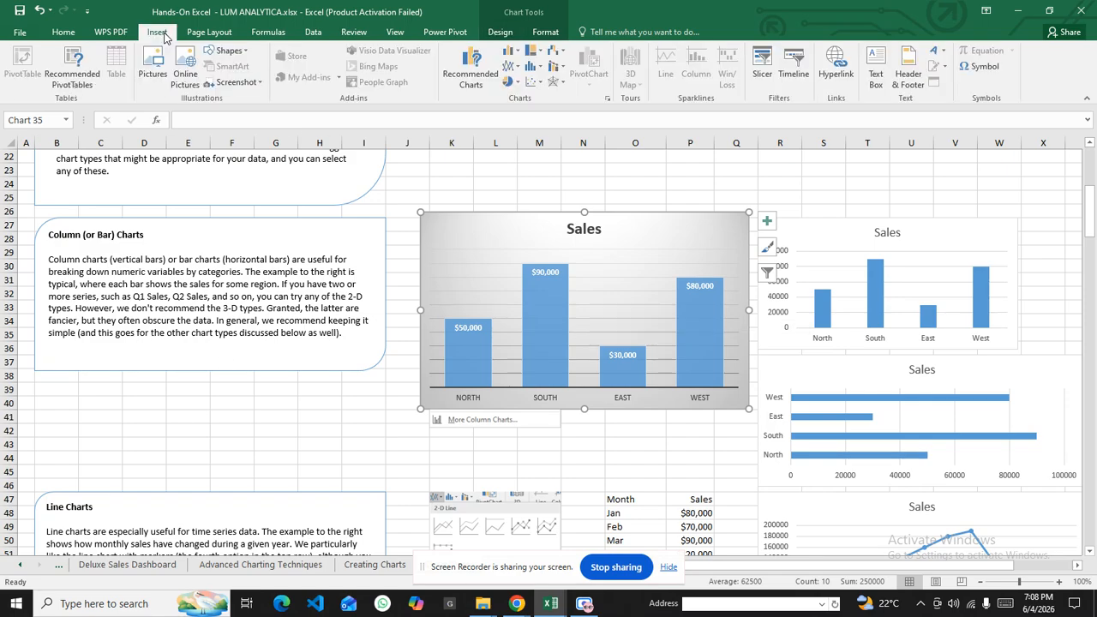
pyautogui.click(514, 52)
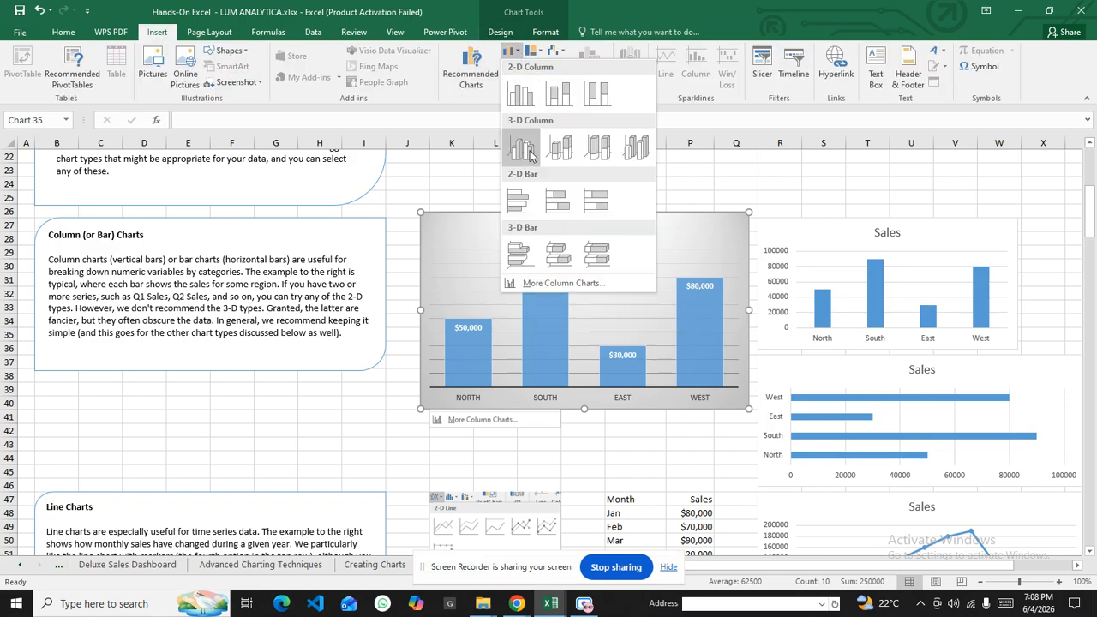
pyautogui.click(527, 214)
pyautogui.moveTo(536, 229)
pyautogui.mouseDown()
pyautogui.moveTo(497, 302)
pyautogui.moveTo(565, 324)
pyautogui.moveTo(554, 222)
pyautogui.mouseUp()
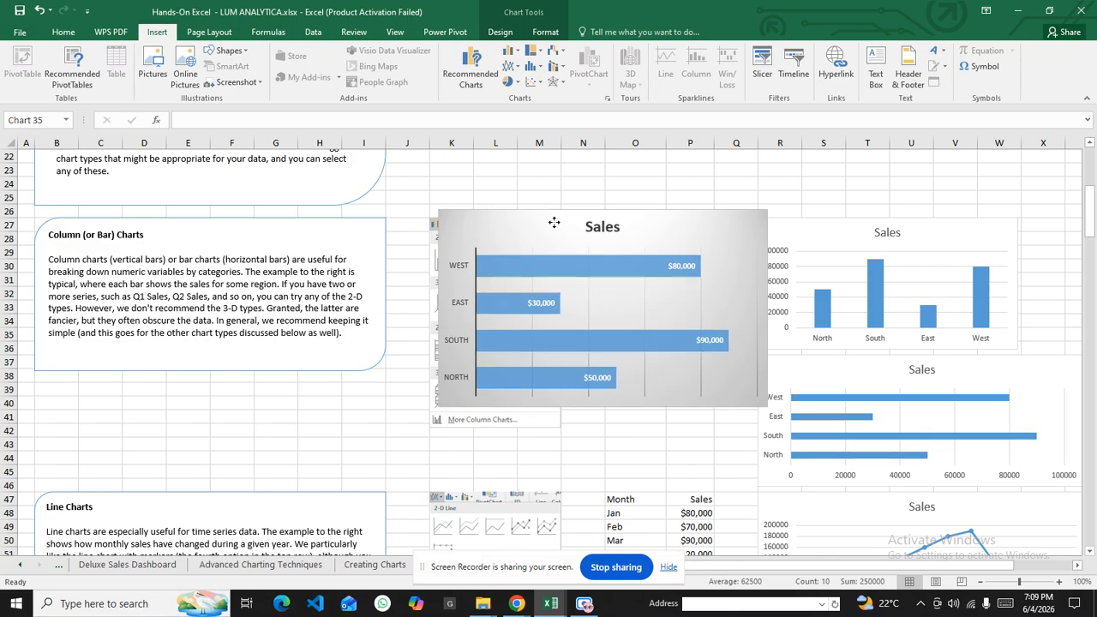
pyautogui.click(615, 228)
# Replace the chart title Sales with 'Column Charts of Sales For 4 Regions', fixing typos
pyautogui.doubleClick(615, 226)
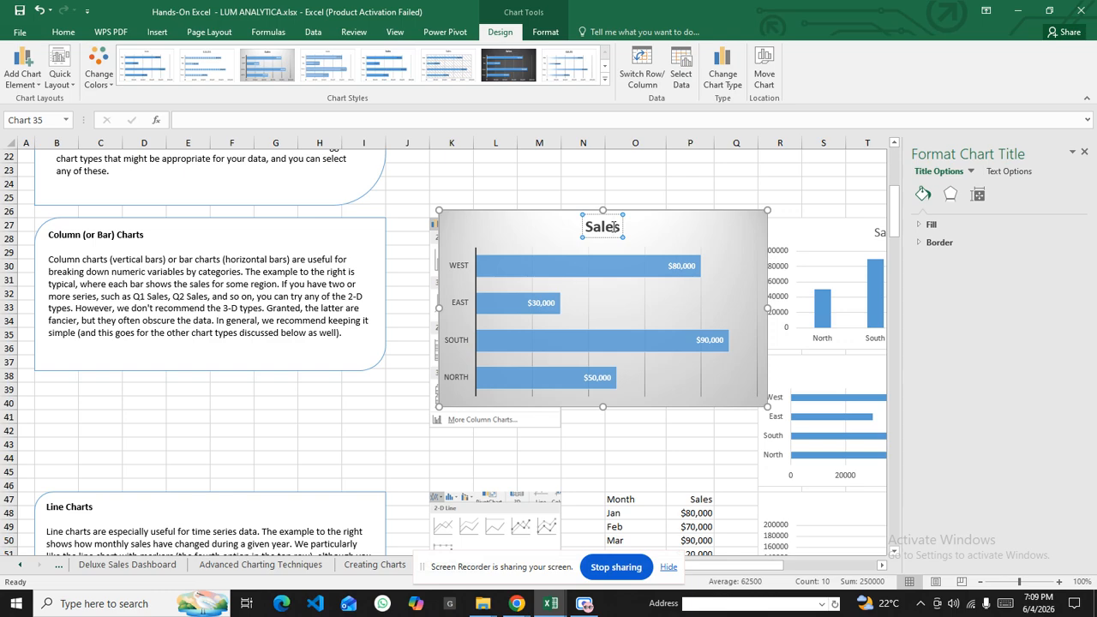
pyautogui.doubleClick(611, 226)
pyautogui.write('Colu')
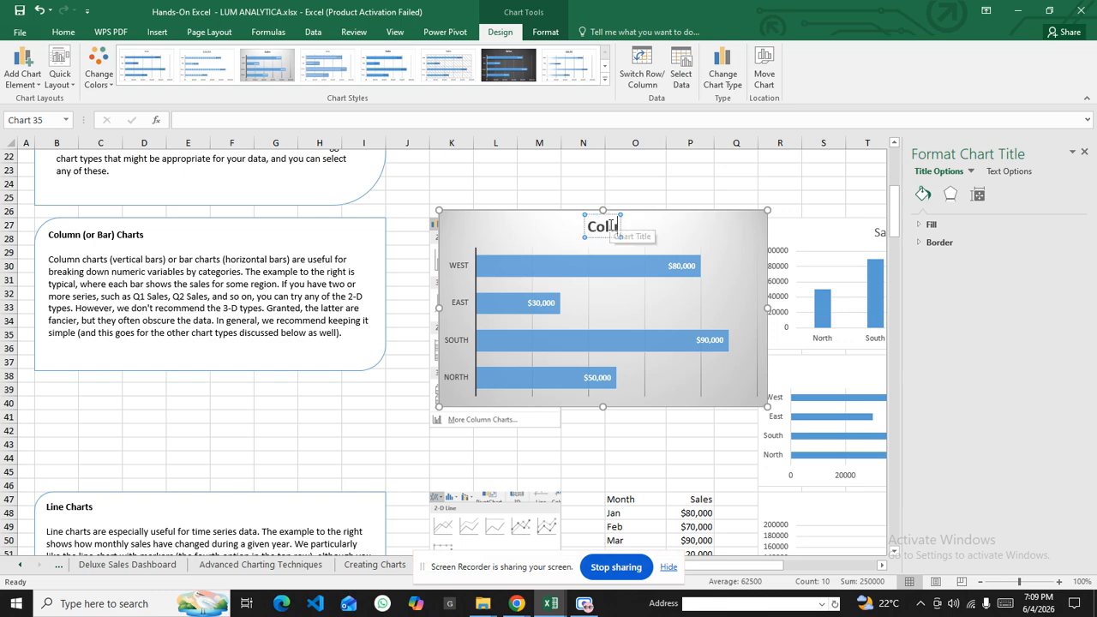
pyautogui.write('mn Cha')
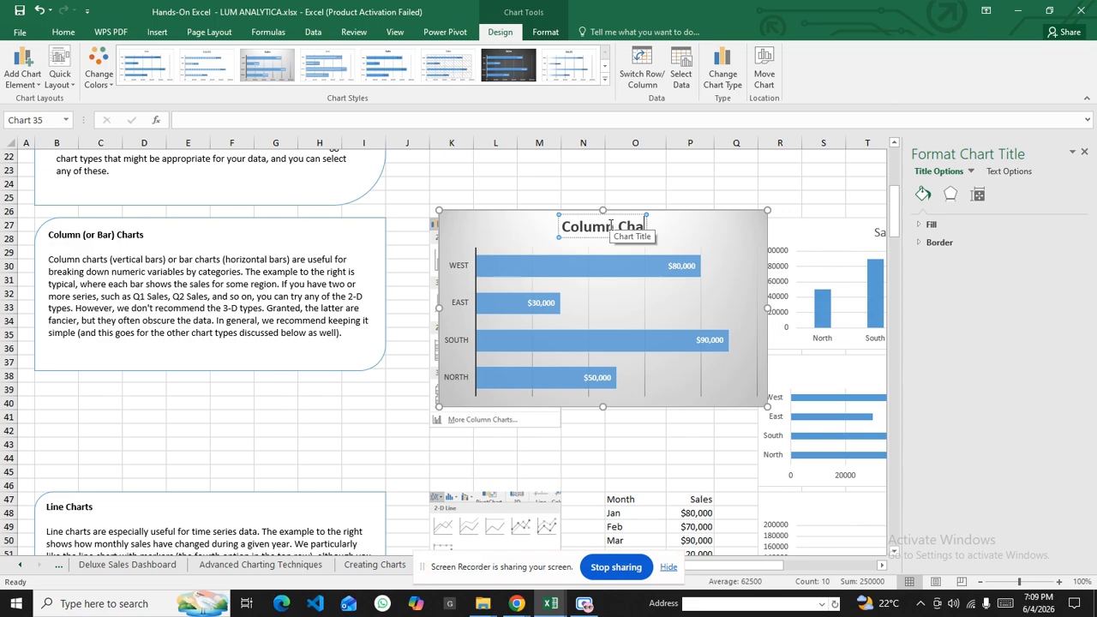
pyautogui.write('rts of S')
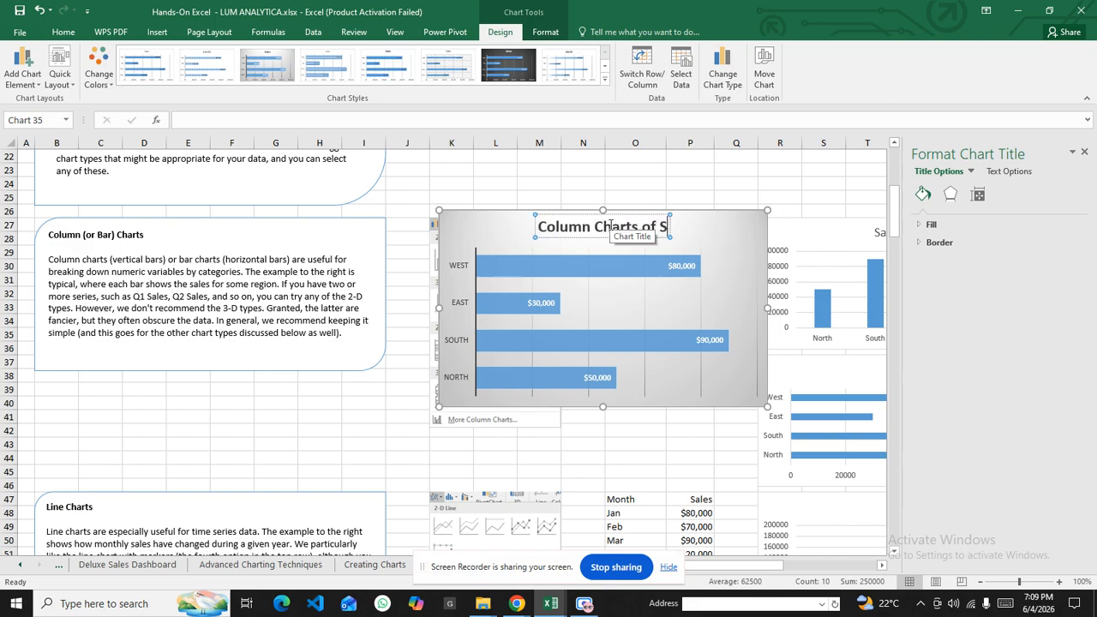
pyautogui.write('ales Agains')
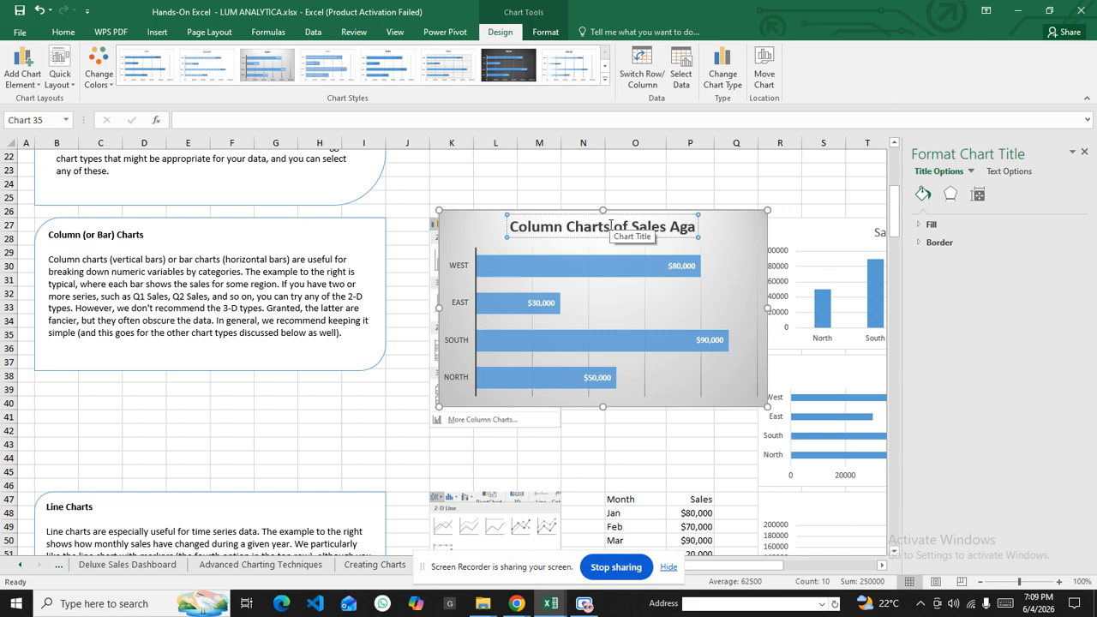
pyautogui.press('BackSpace')
pyautogui.press('BackSpace')
pyautogui.press('BackSpace')
pyautogui.press('BackSpace')
pyautogui.press('BackSpace')
pyautogui.press('BackSpace')
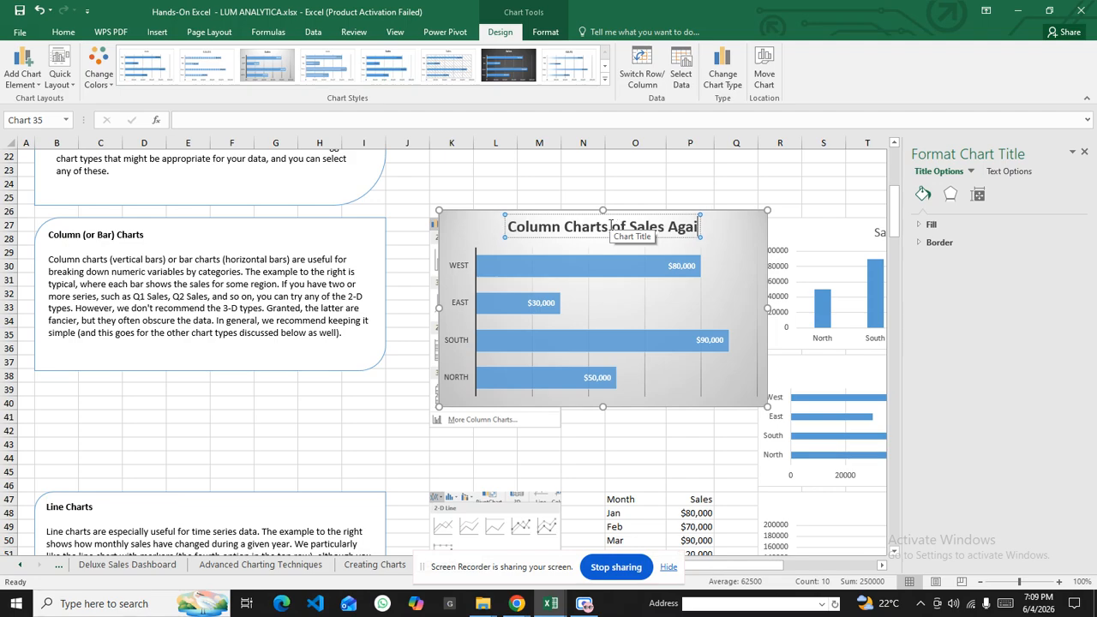
pyautogui.write('For')
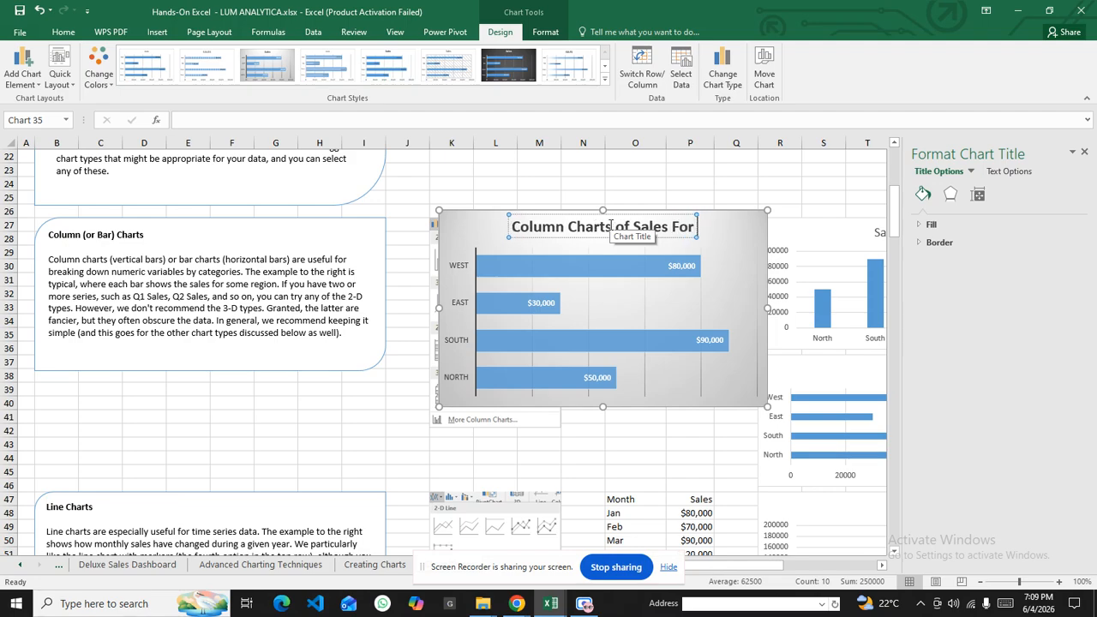
pyautogui.write(' 4 r')
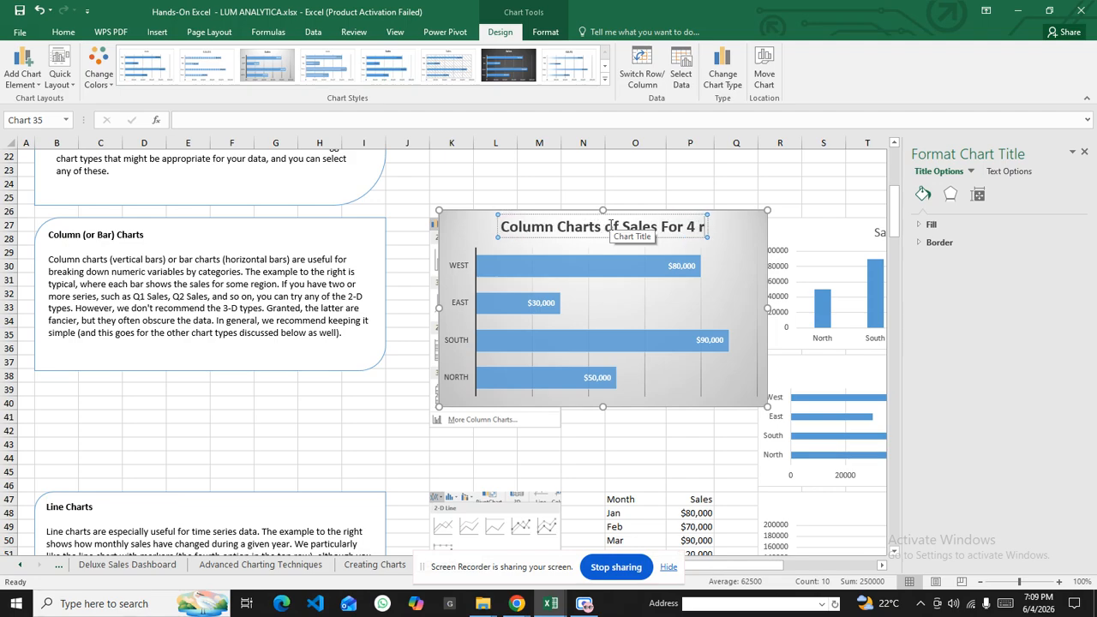
pyautogui.write('EGIONS')
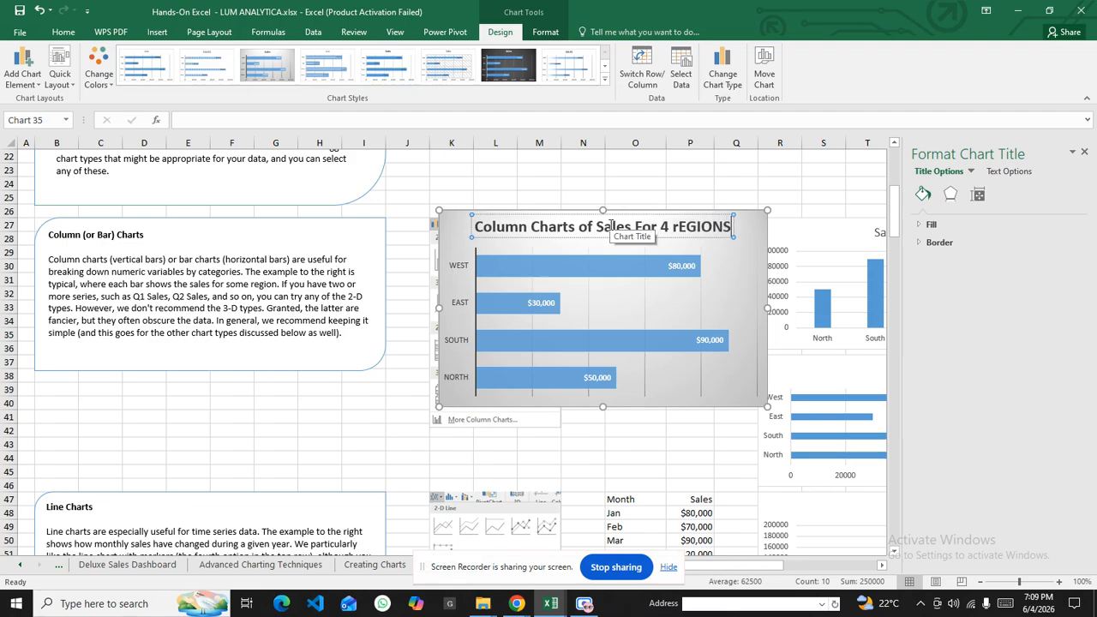
pyautogui.press('BackSpace')
pyautogui.press('BackSpace')
pyautogui.press('BackSpace')
pyautogui.press('BackSpace')
pyautogui.press('BackSpace')
pyautogui.press('BackSpace')
pyautogui.press('BackSpace')
pyautogui.press('BackSpace')
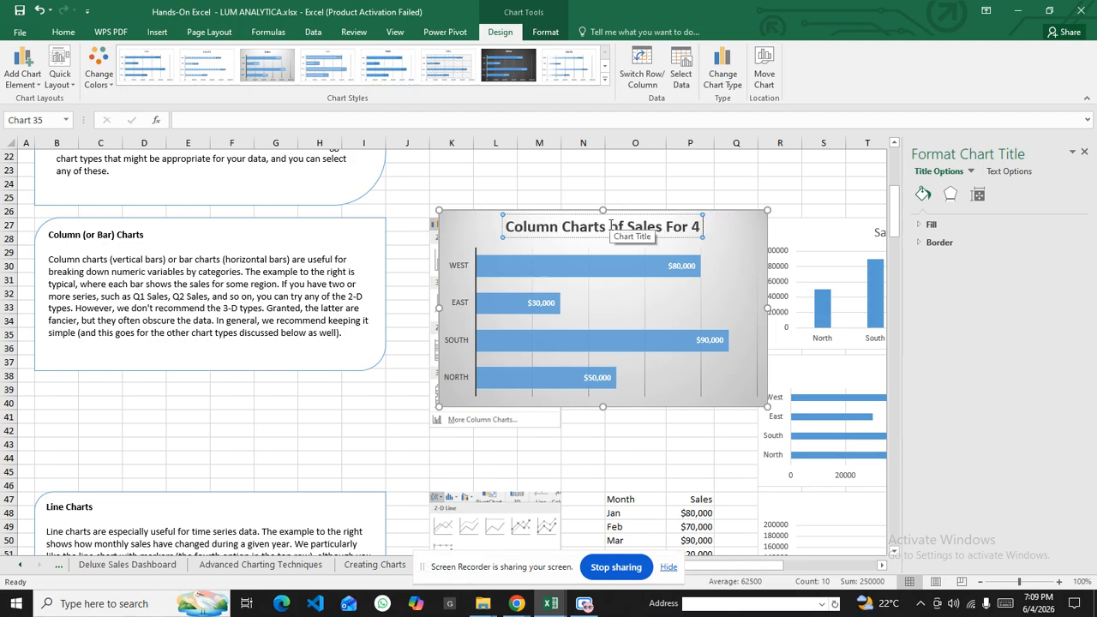
pyautogui.write('Regions')
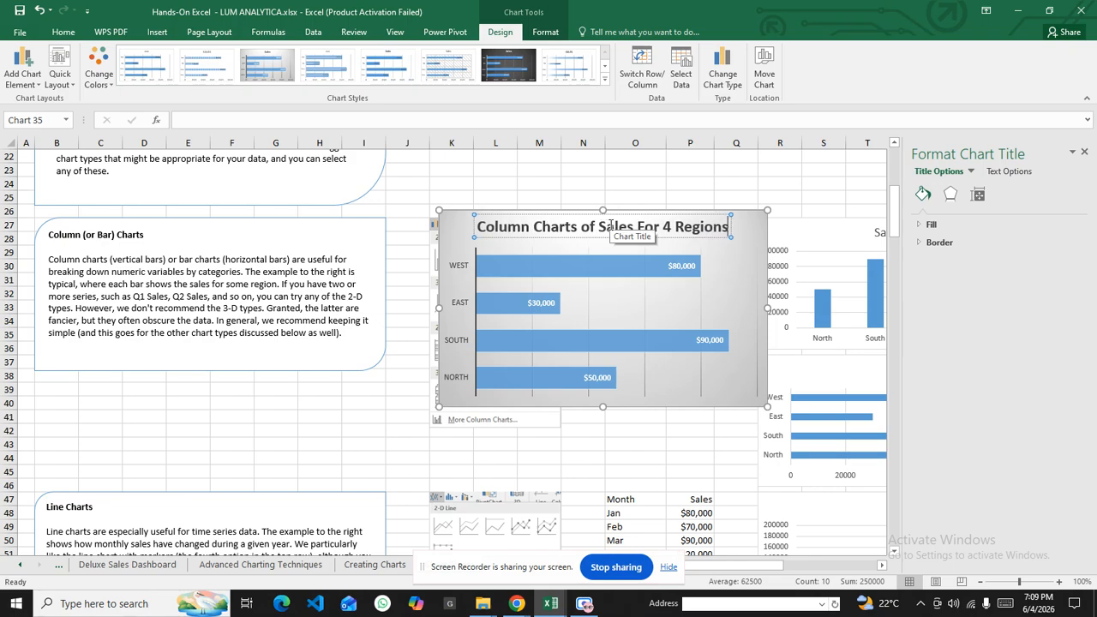
pyautogui.click(556, 300)
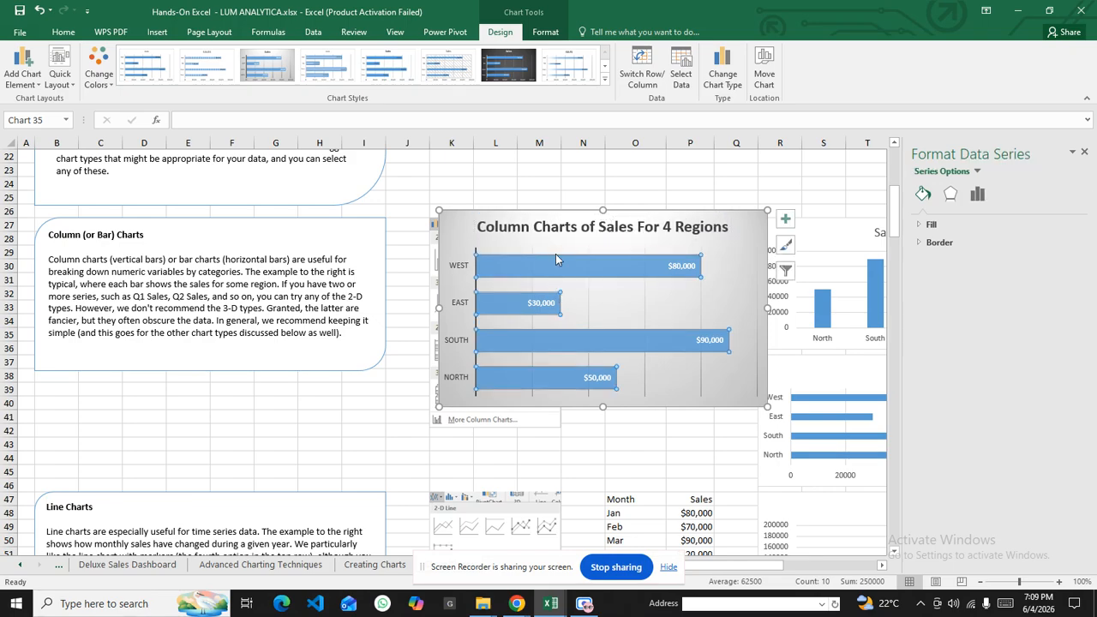
# Move the bar chart up-left and turn on Axis Titles from the Chart Elements list
pyautogui.moveTo(551, 214); pyautogui.dragTo(509, 177)
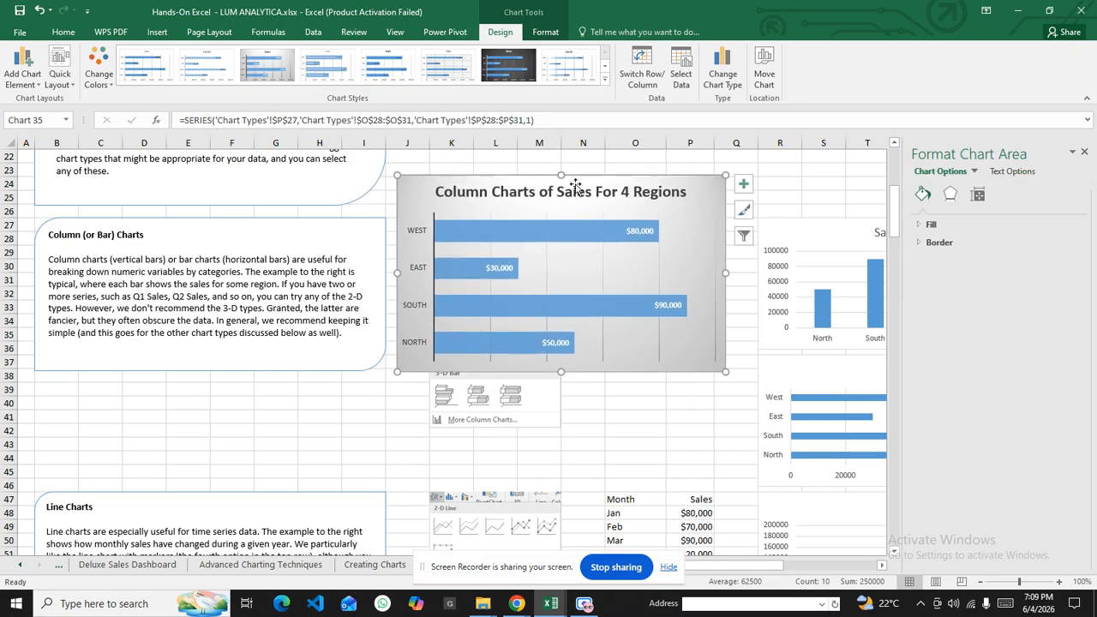
pyautogui.click(744, 190)
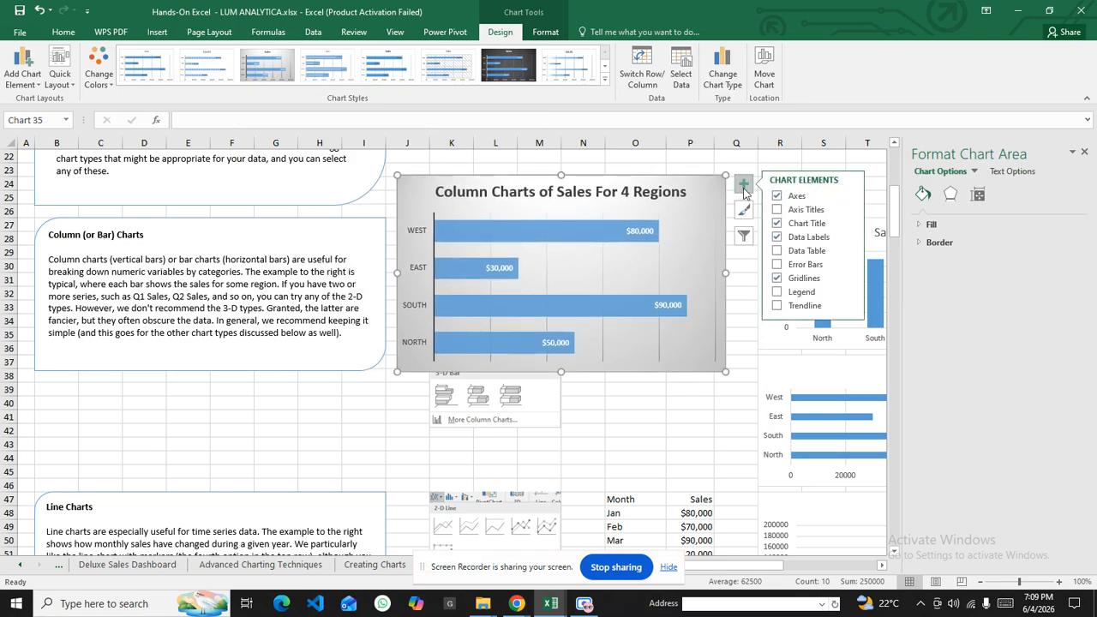
pyautogui.click(744, 190)
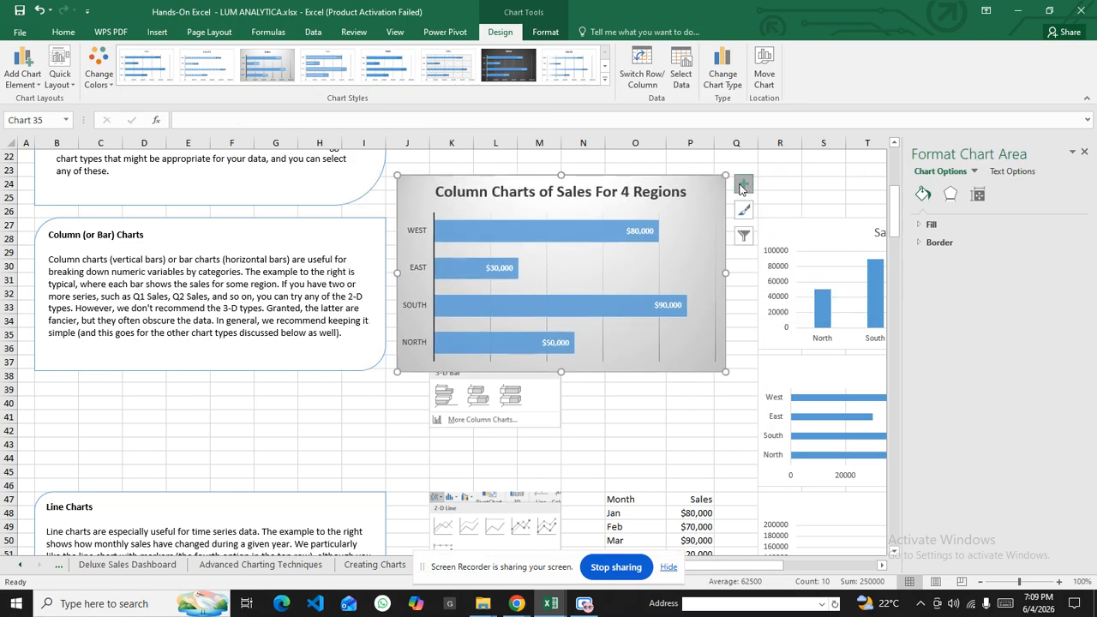
pyautogui.click(749, 185)
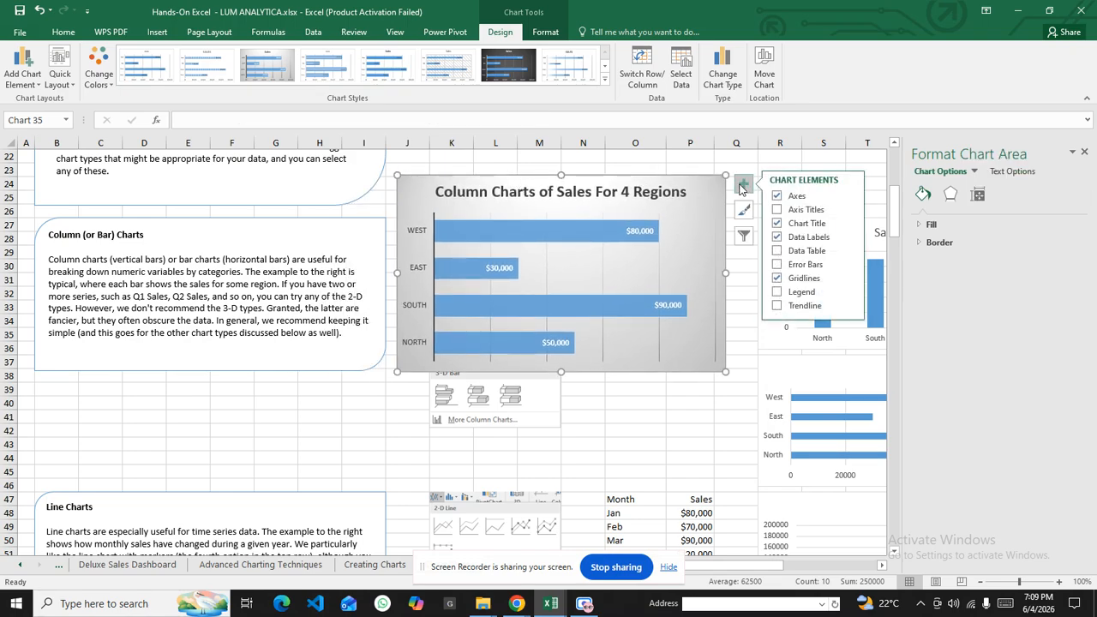
pyautogui.click(777, 209)
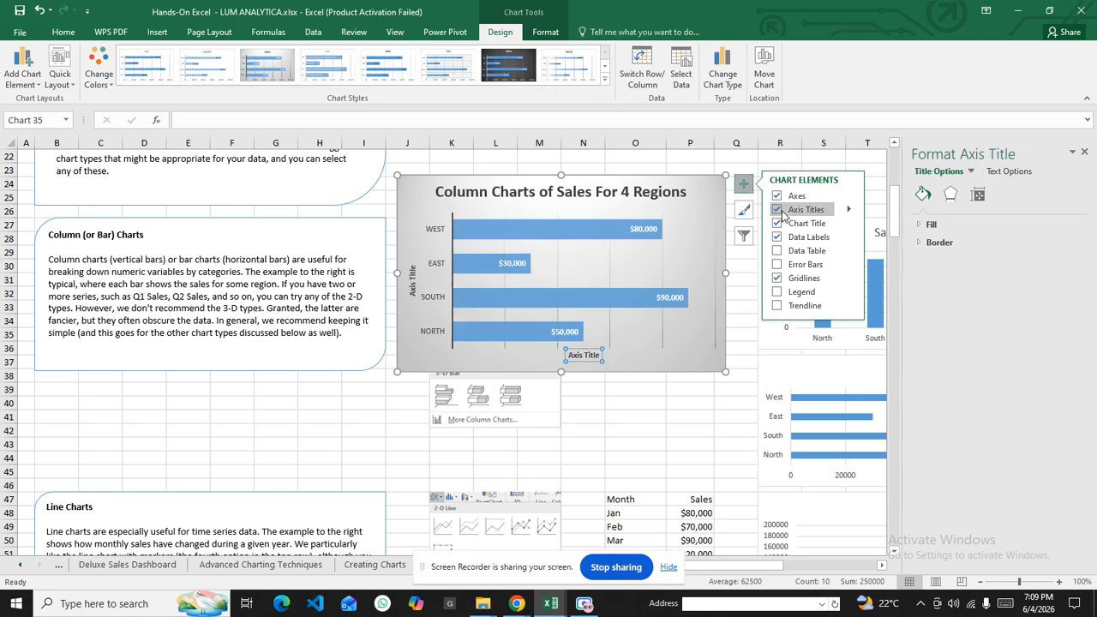
pyautogui.click(412, 281)
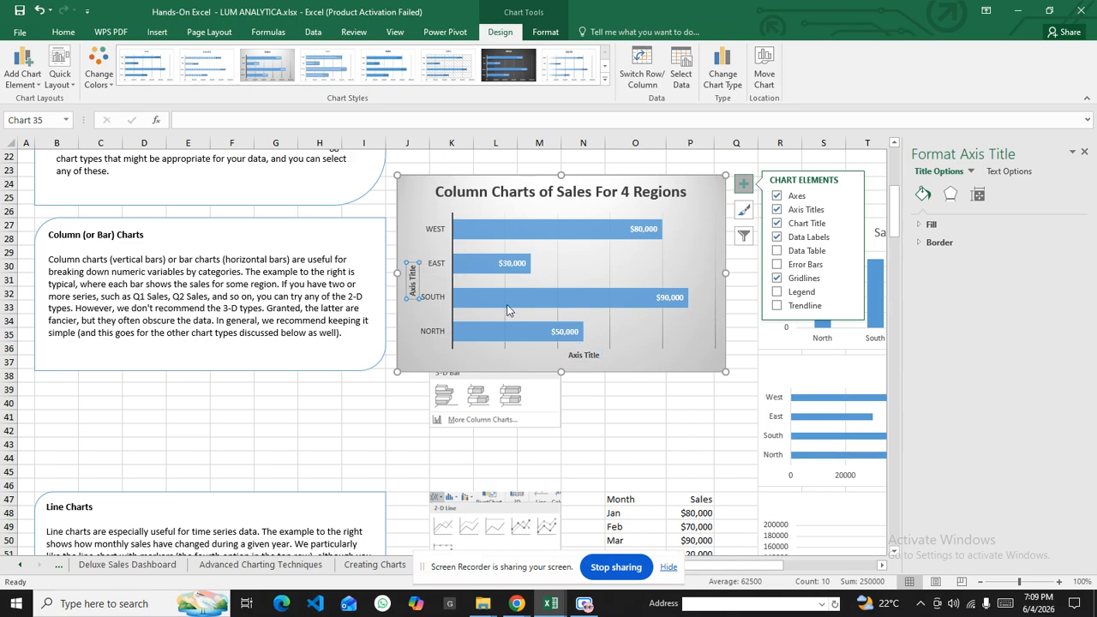
# Label the vertical axis 'Regions' and the horizontal axis 'Sales In Dollars'
pyautogui.rightClick(412, 282)
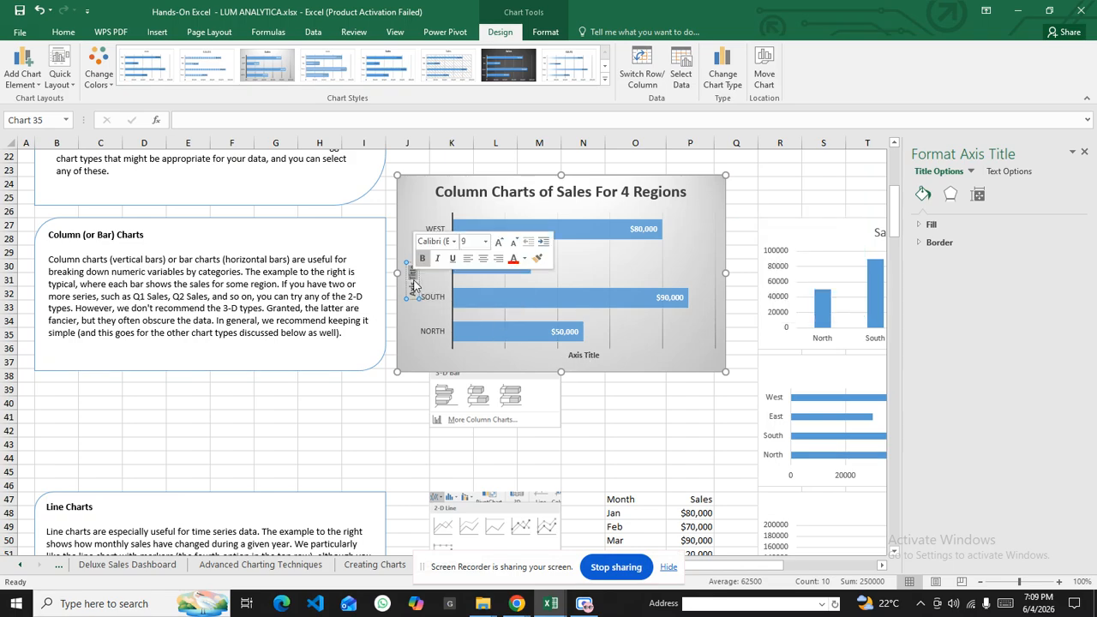
pyautogui.click(414, 285)
pyautogui.write('Regions')
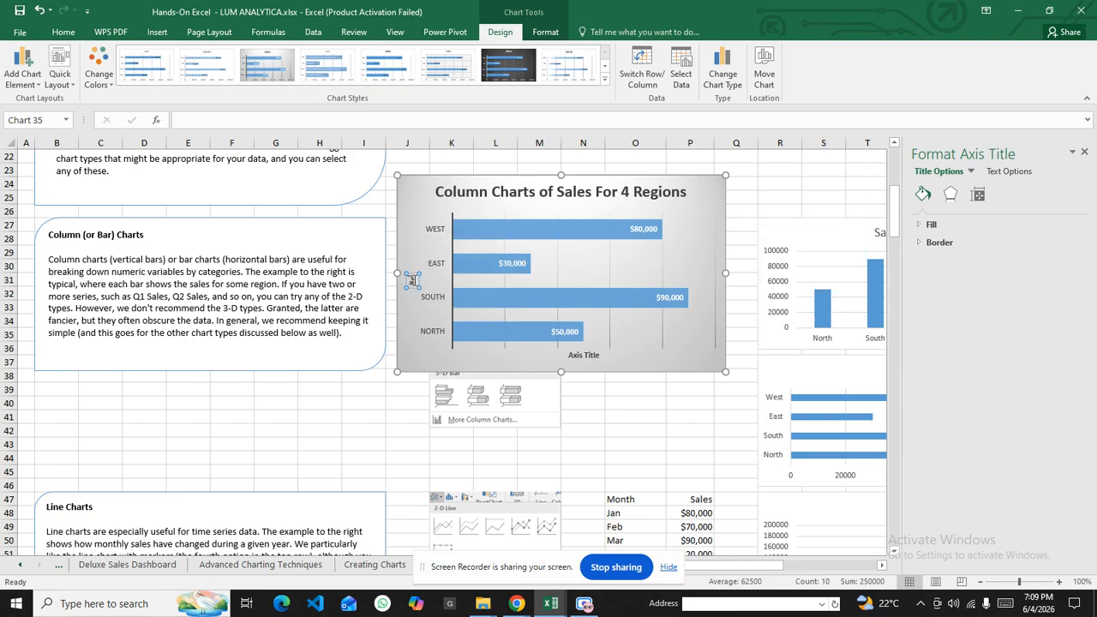
pyautogui.click(419, 317)
pyautogui.click(581, 359)
pyautogui.tripleClick(582, 358)
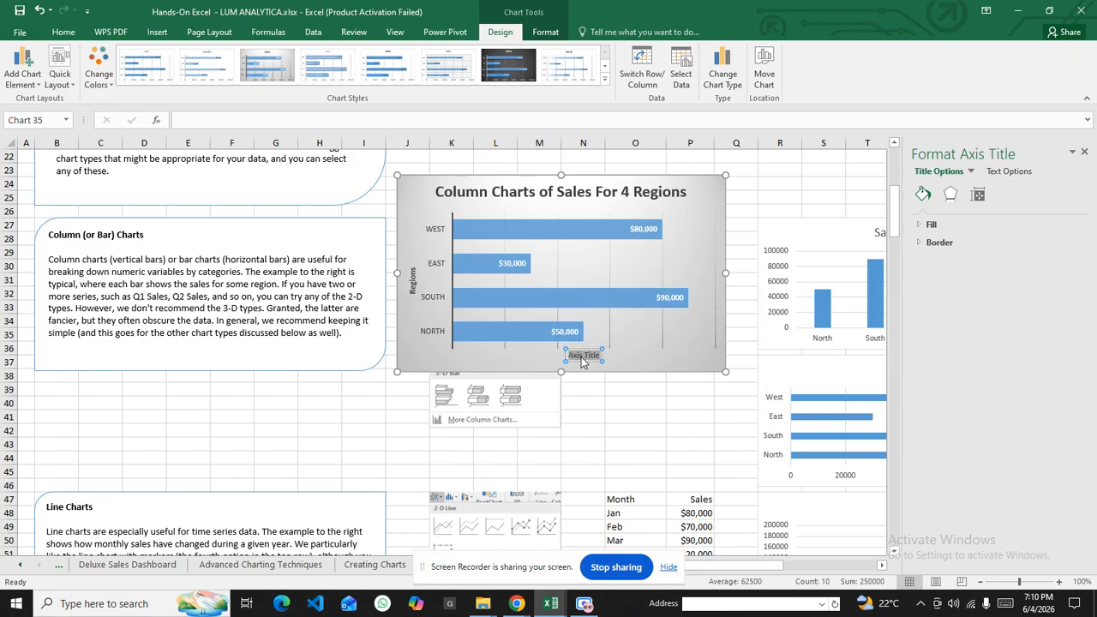
pyautogui.write('Sales')
pyautogui.write(' (i')
pyautogui.write('n')
pyautogui.write(' Dollars')
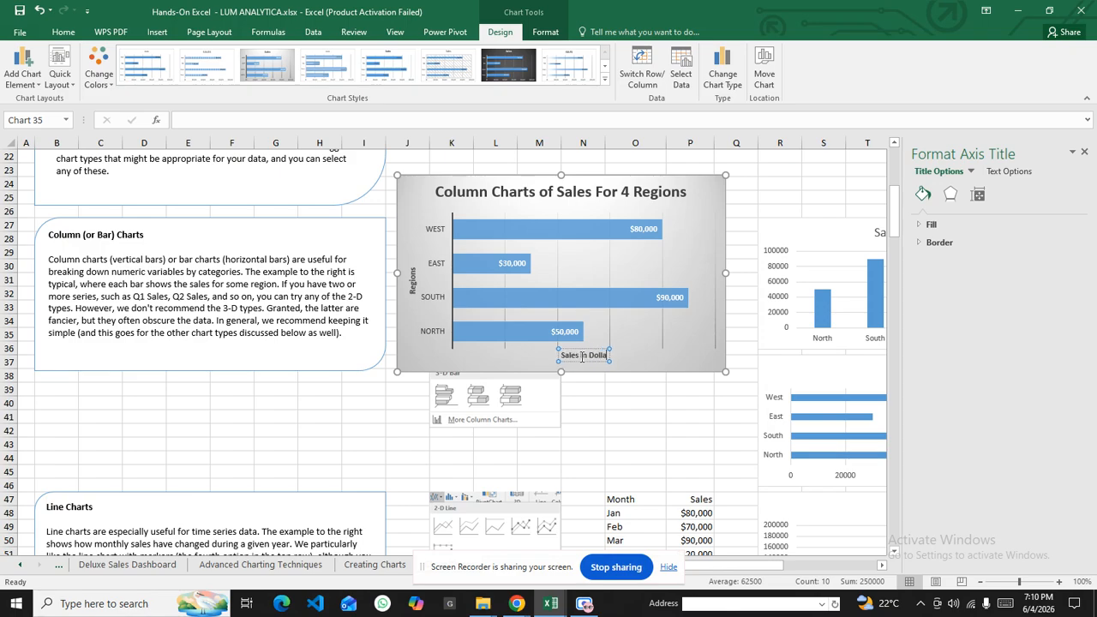
pyautogui.click(660, 412)
pyautogui.click(762, 193)
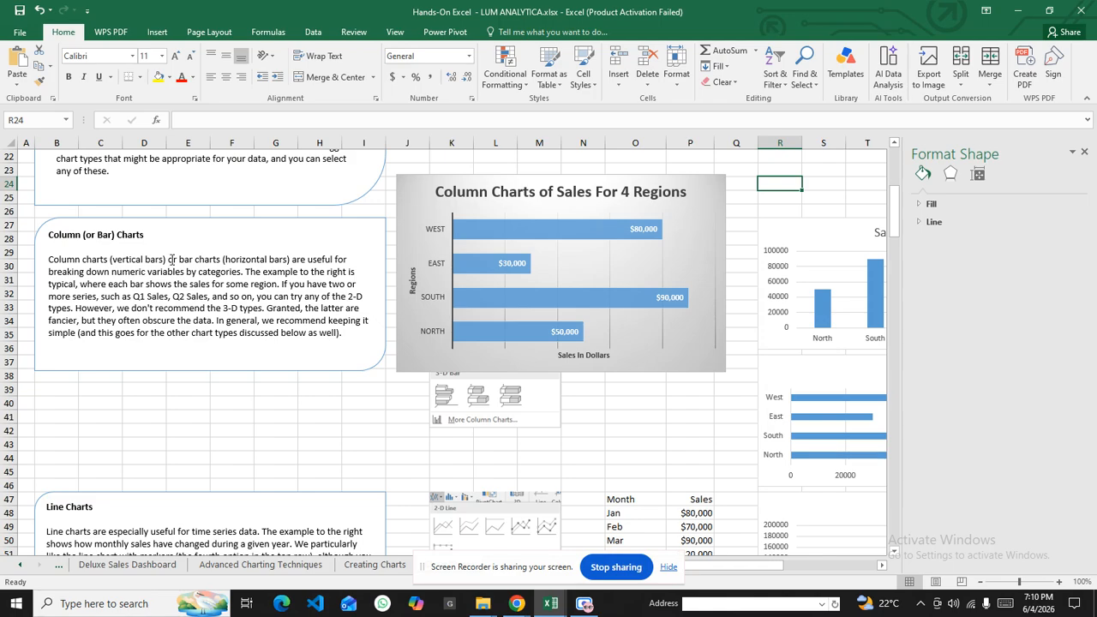
# Review the Column Charts notes and drag the chart down to expose the Region/Sales table
pyautogui.moveTo(178, 259); pyautogui.dragTo(257, 267)
pyautogui.click(339, 259)
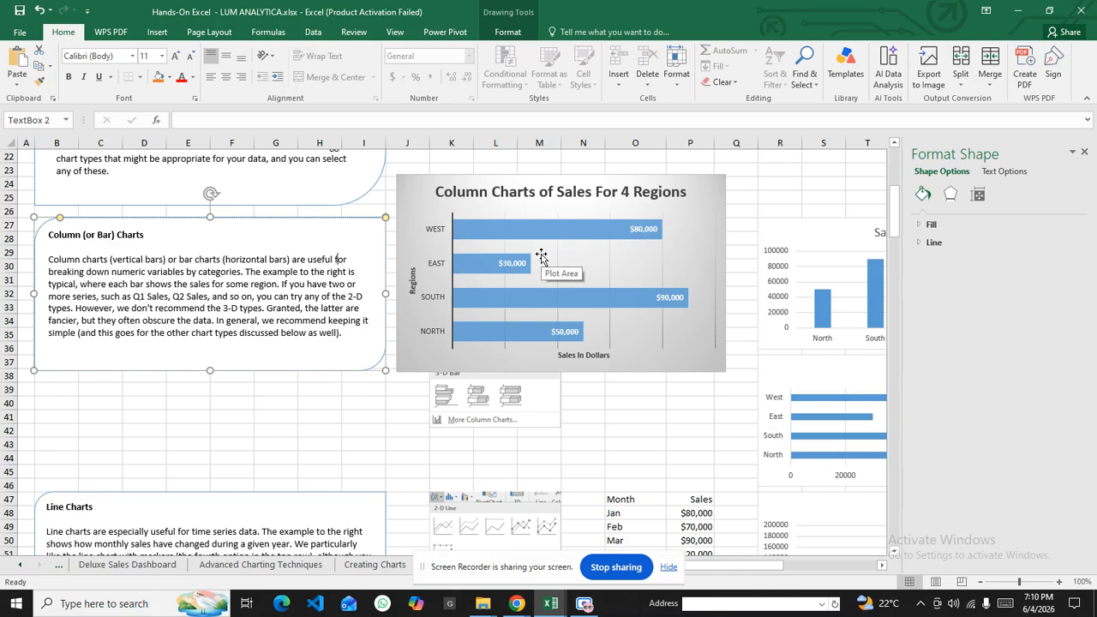
pyautogui.moveTo(499, 303)
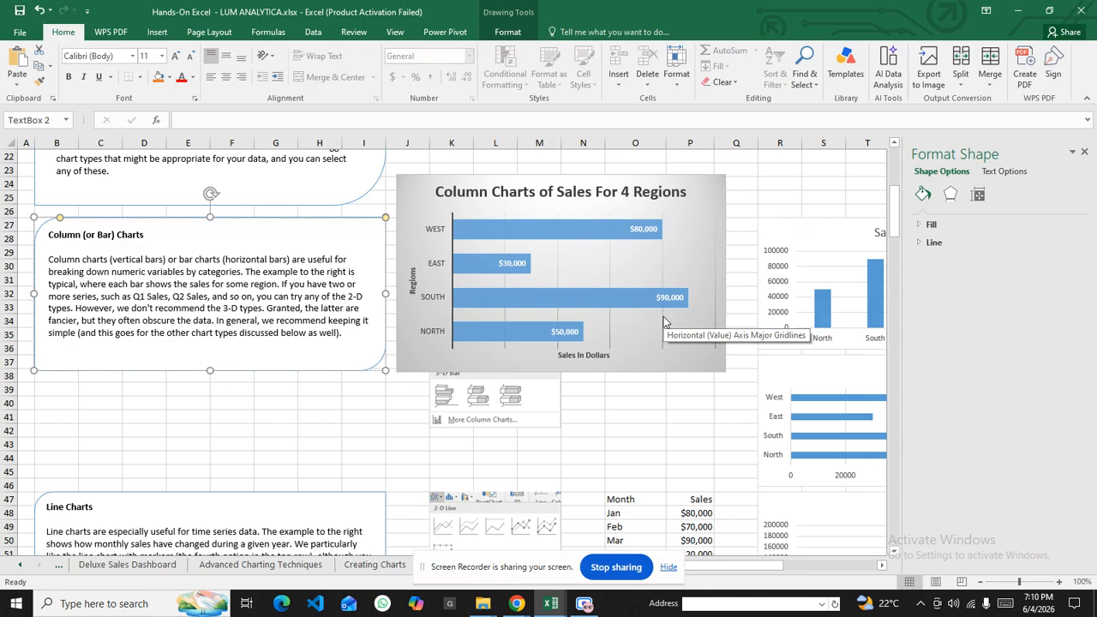
pyautogui.moveTo(688, 307)
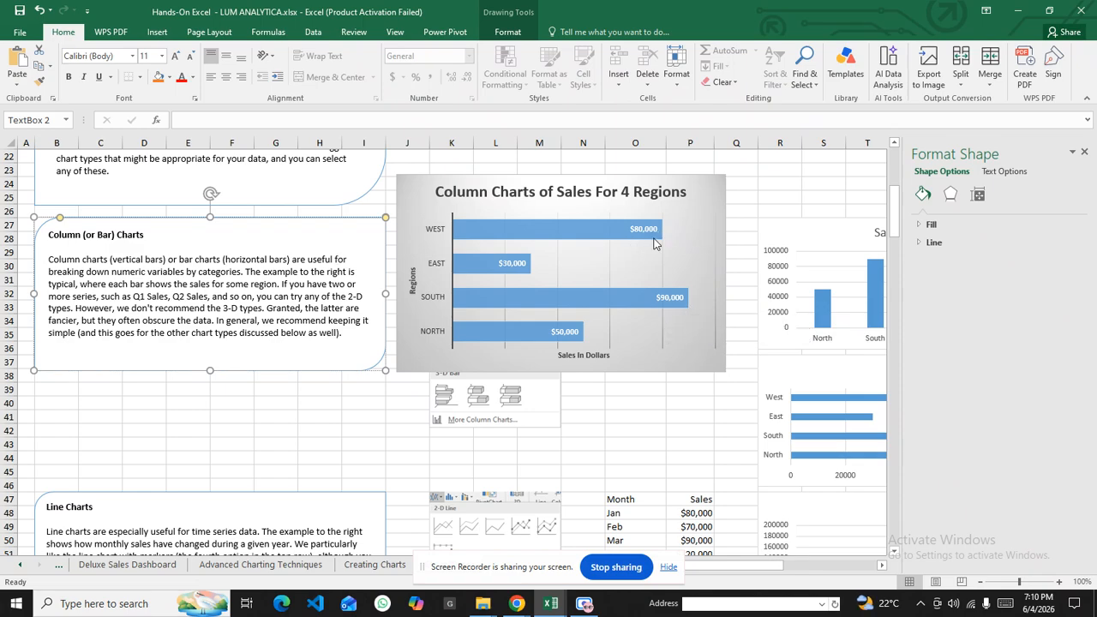
pyautogui.moveTo(653, 243)
pyautogui.moveTo(583, 343)
pyautogui.moveTo(419, 189); pyautogui.dragTo(396, 383)
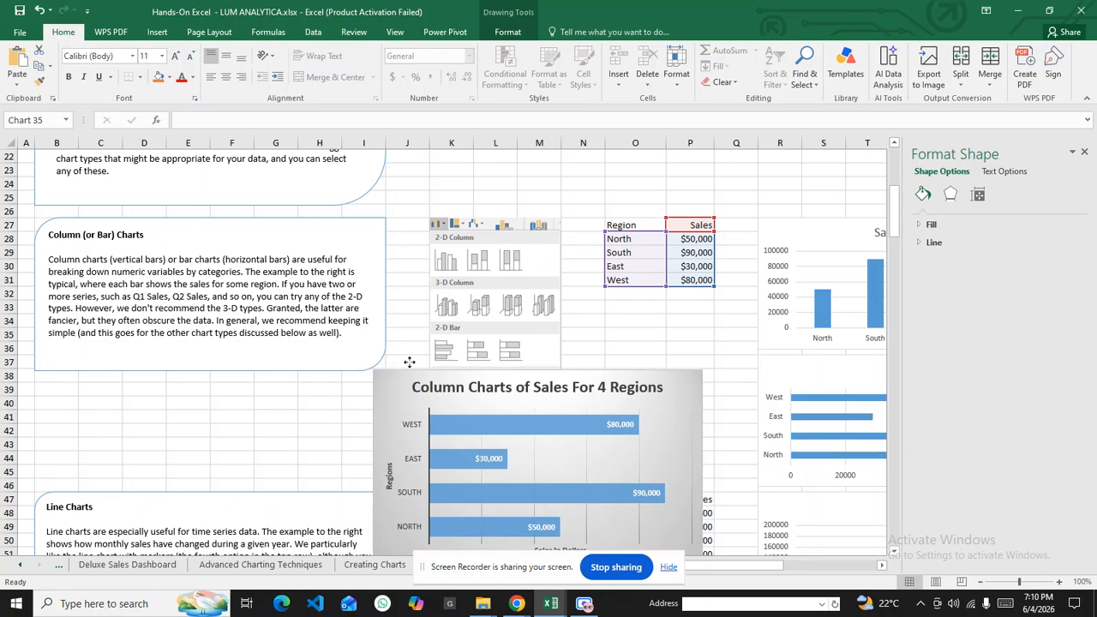
# Select the Region/Sales values O27:P30, then move the chart back up over rows 24–37
pyautogui.click(689, 280)
pyautogui.moveTo(630, 225); pyautogui.dragTo(696, 267)
pyautogui.moveTo(409, 385); pyautogui.dragTo(465, 199)
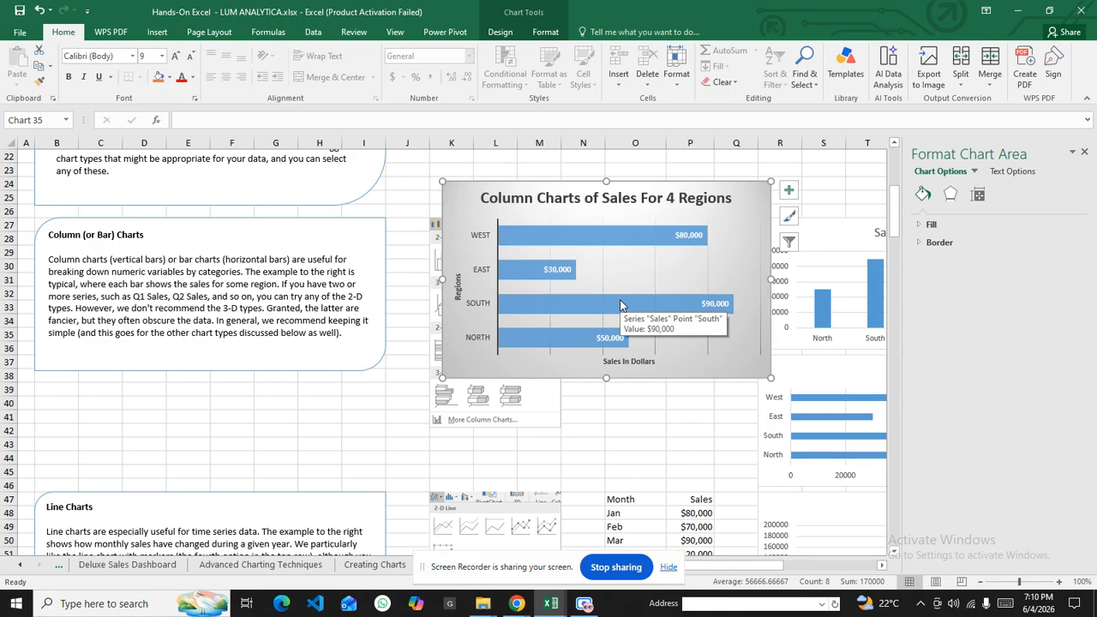
# Deselect the chart and scroll down to the Line Charts section's Jan–Dec Sales table
pyautogui.click(521, 430)
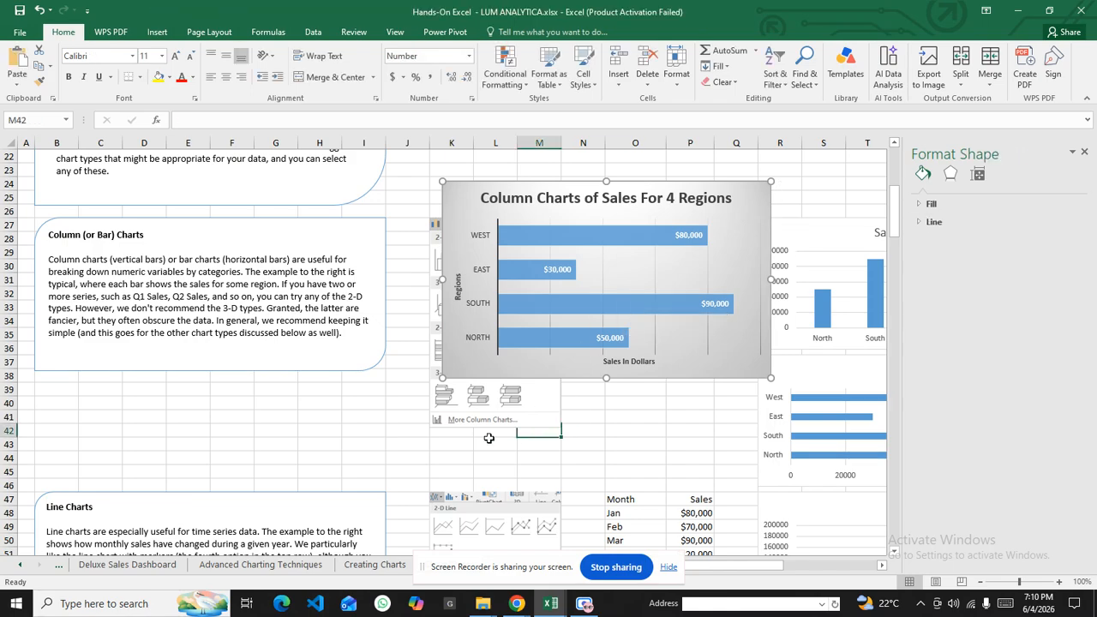
pyautogui.scroll(-3, 467, 418)
pyautogui.scroll(-4, 467, 418)
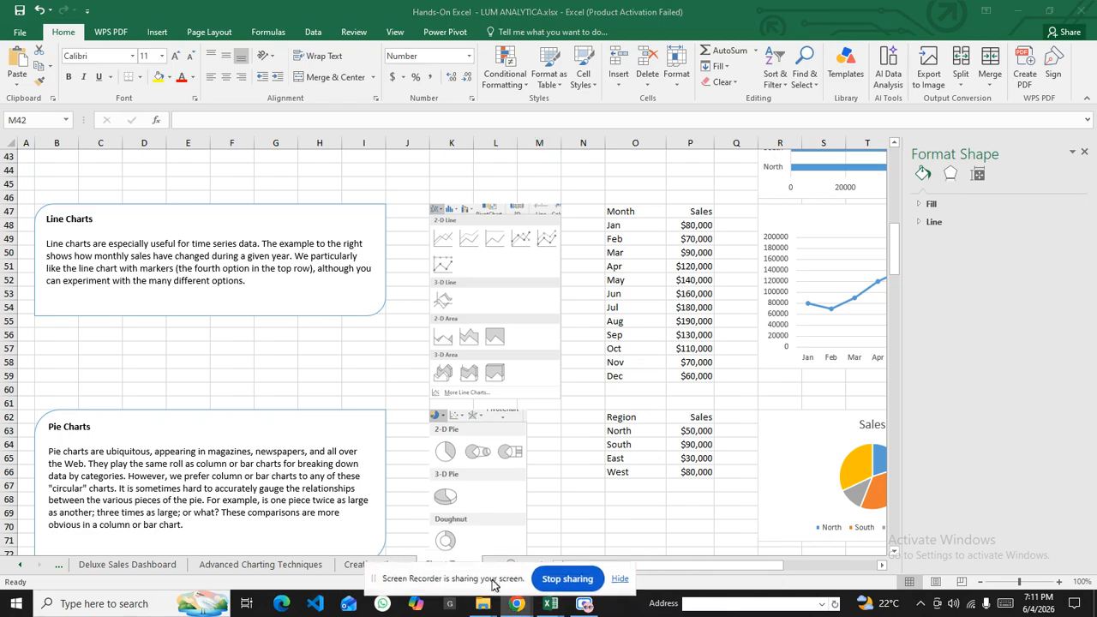
pyautogui.moveTo(682, 568); pyautogui.dragTo(708, 577)
# Insert a 2-D line chart of monthly Sales from O47:P59 and place it beside the table
pyautogui.moveTo(549, 212); pyautogui.dragTo(641, 377)
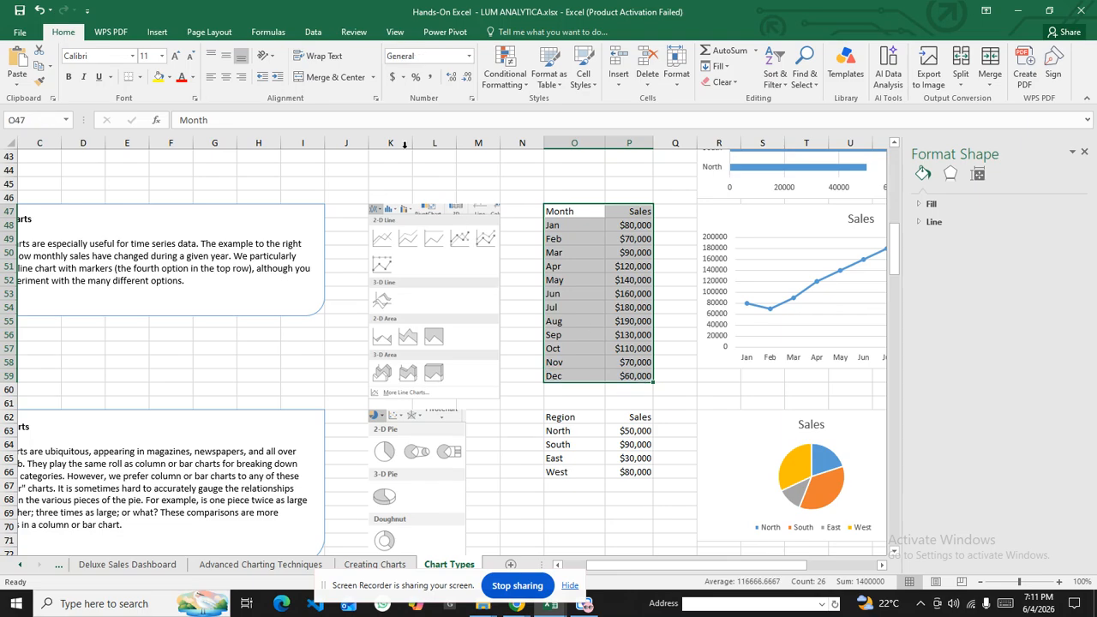
pyautogui.click(158, 33)
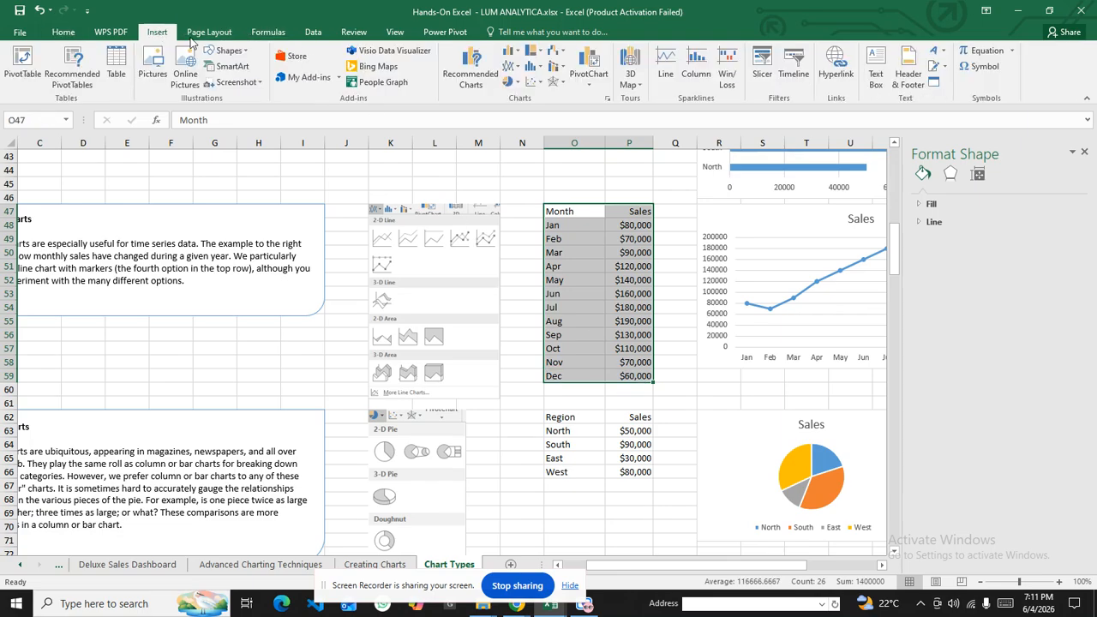
pyautogui.click(515, 68)
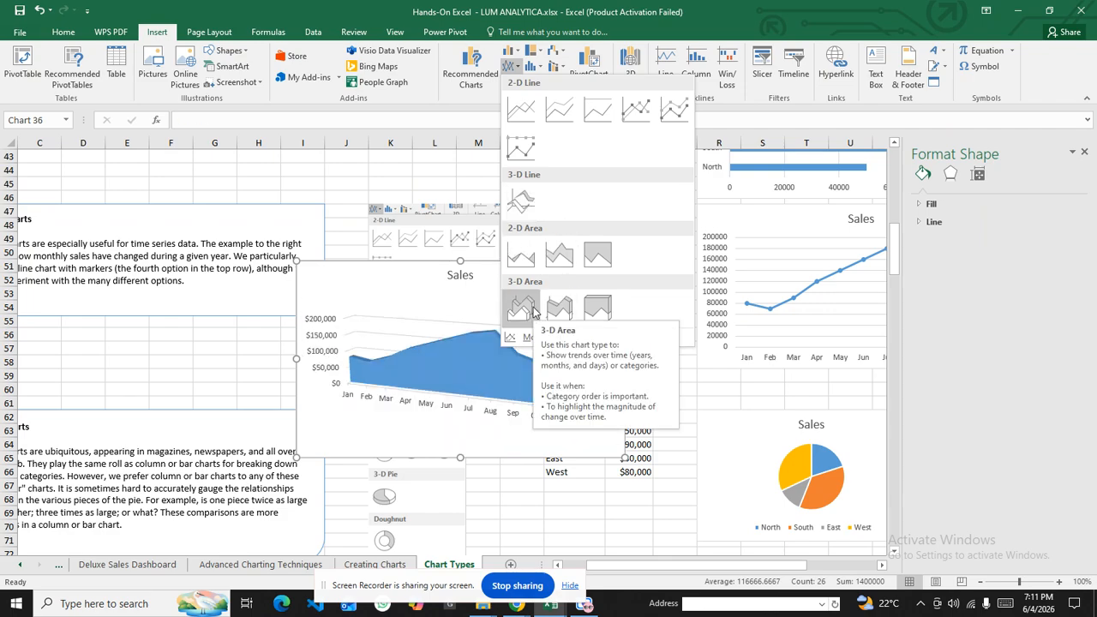
pyautogui.click(523, 110)
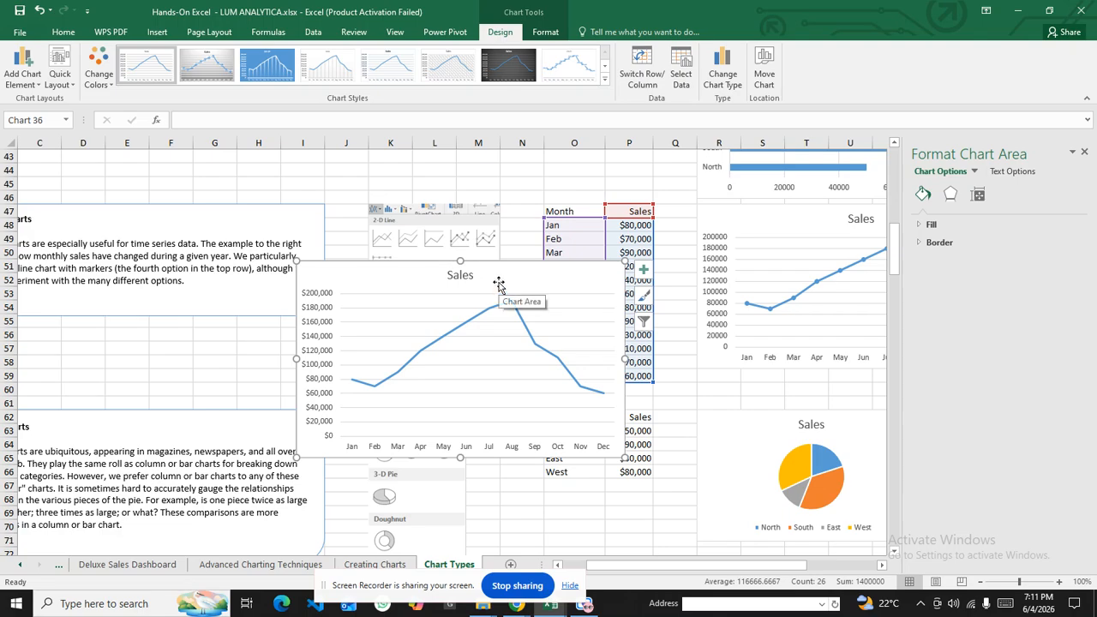
pyautogui.moveTo(498, 284); pyautogui.dragTo(555, 219)
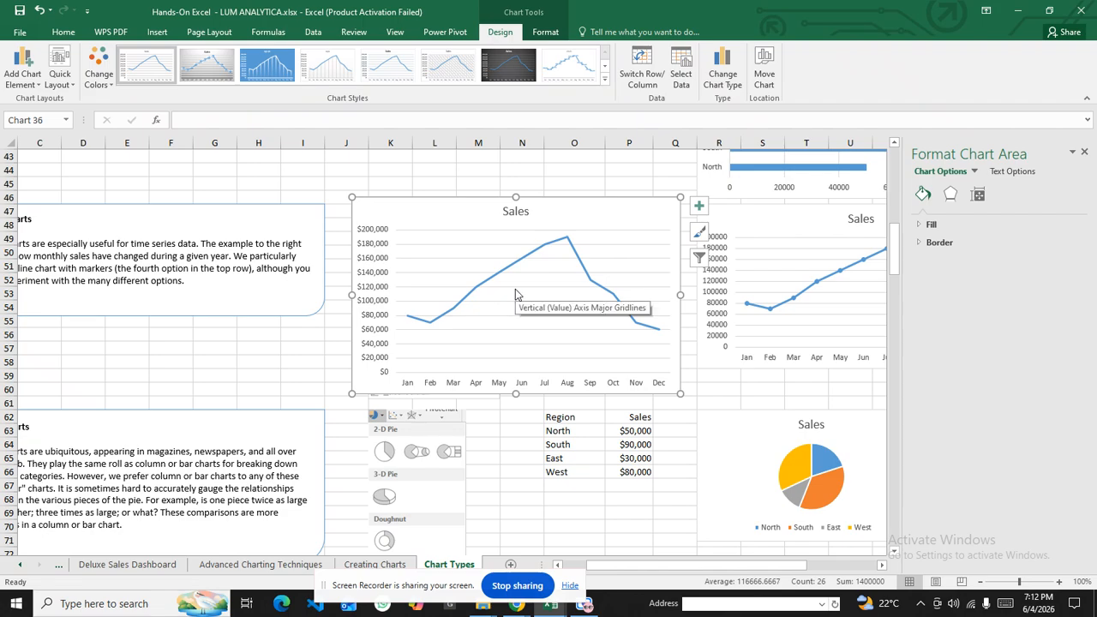
pyautogui.click(267, 67)
# Give the Sales line chart the dark chart style and change it to Stacked Line with Markers
pyautogui.click(324, 74)
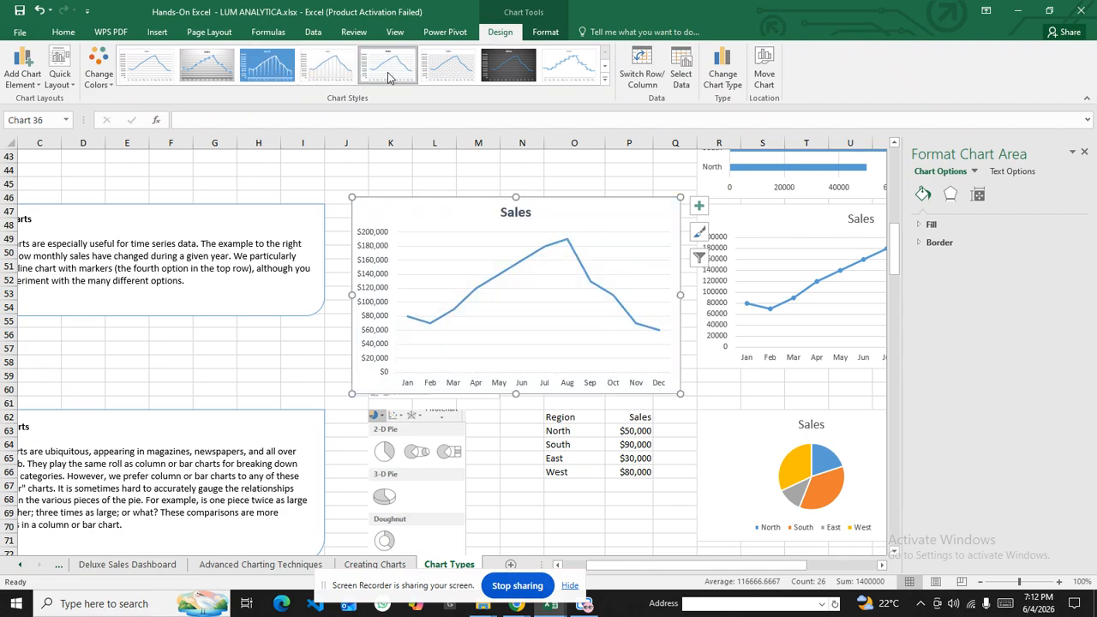
pyautogui.click(497, 73)
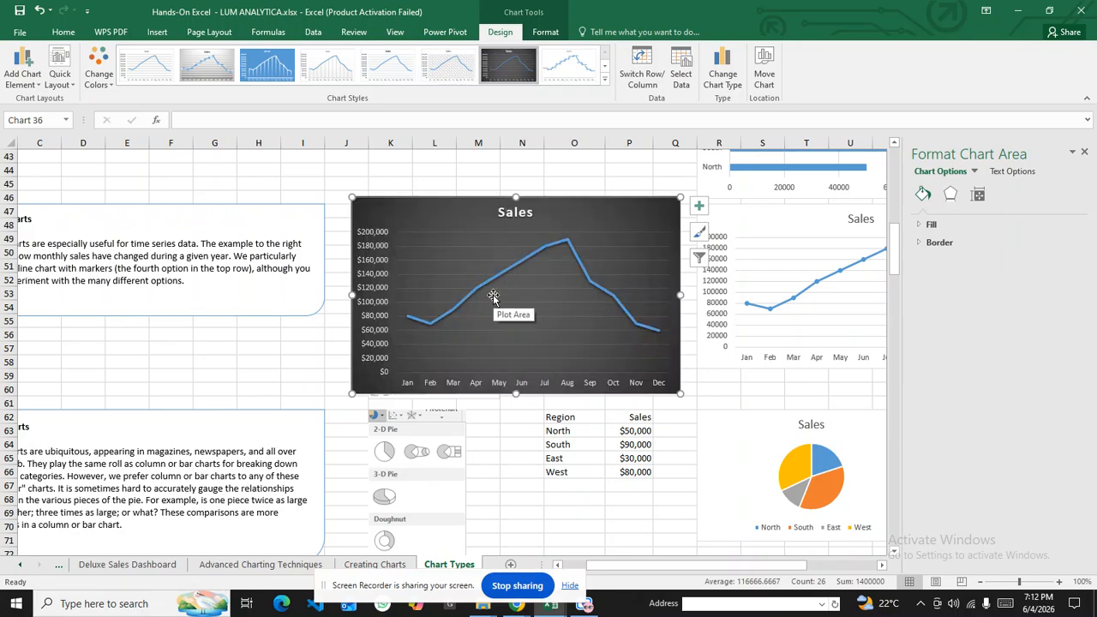
pyautogui.click(158, 32)
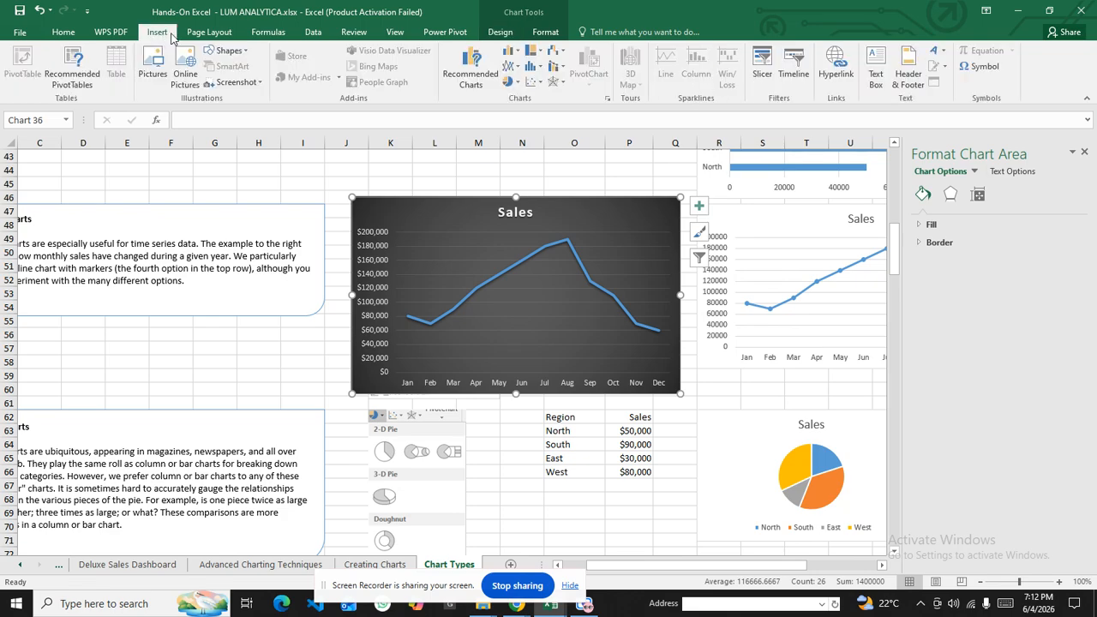
pyautogui.click(517, 68)
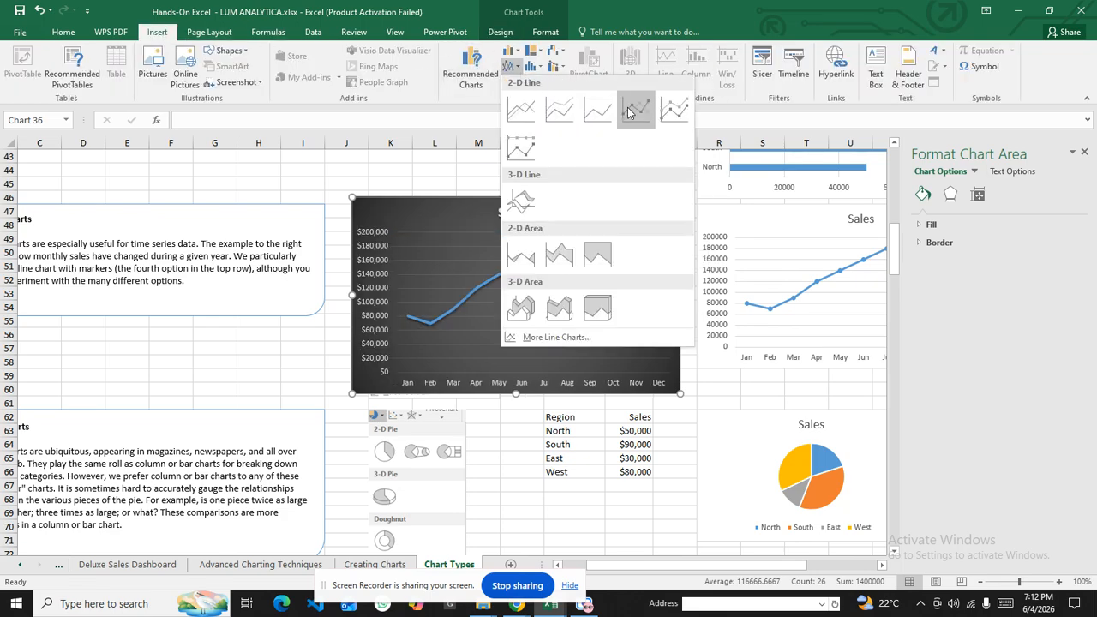
pyautogui.click(674, 110)
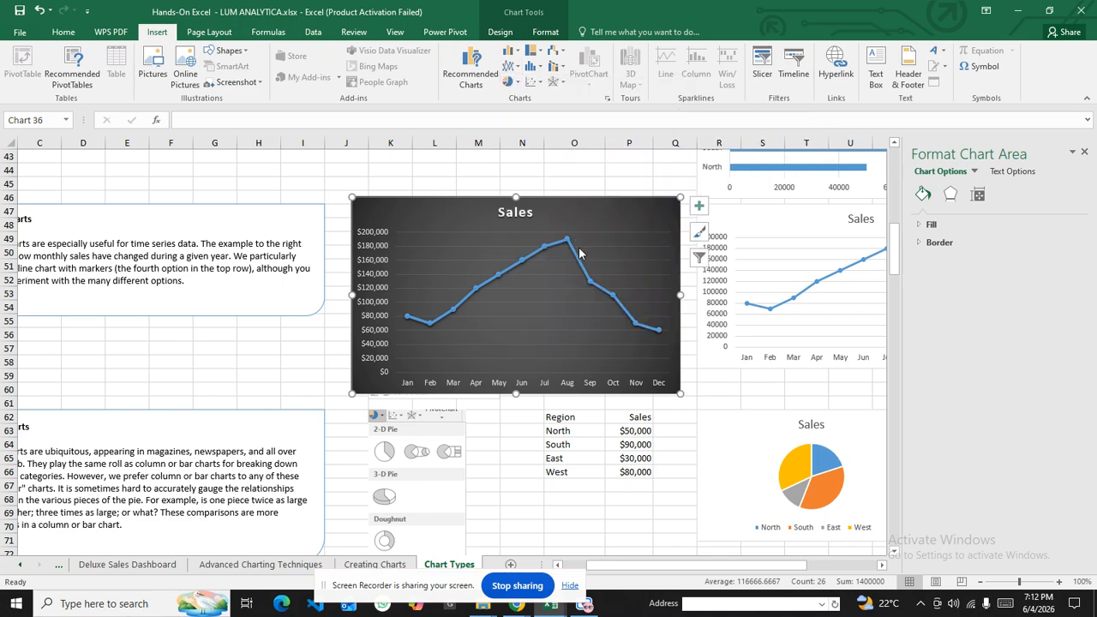
pyautogui.moveTo(568, 248)
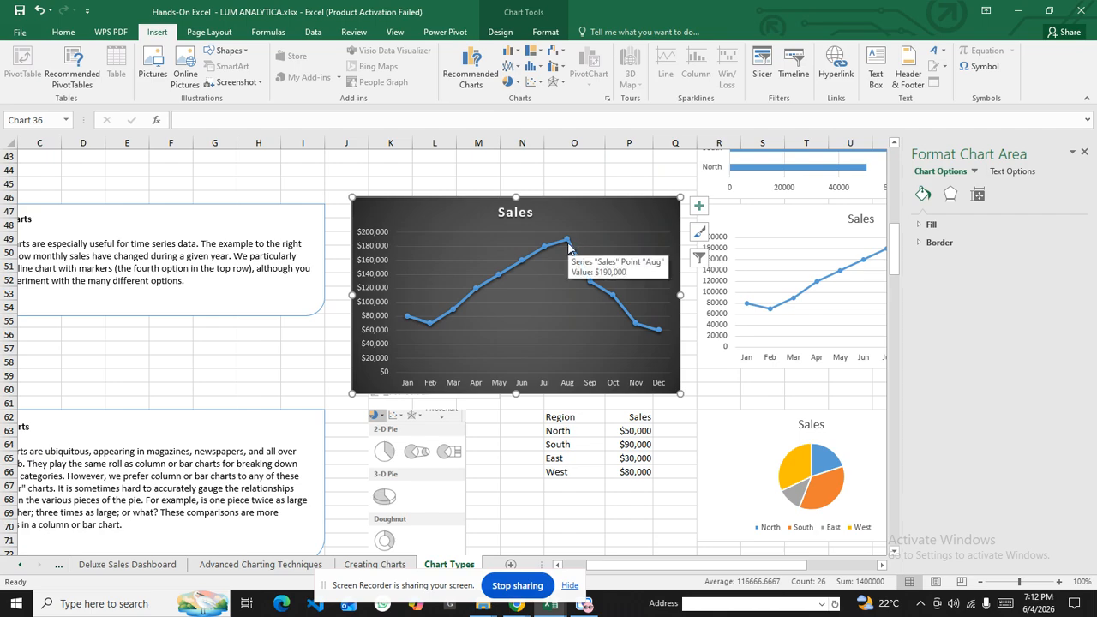
# Turn on data labels for the Sales line chart's monthly points
pyautogui.click(699, 205)
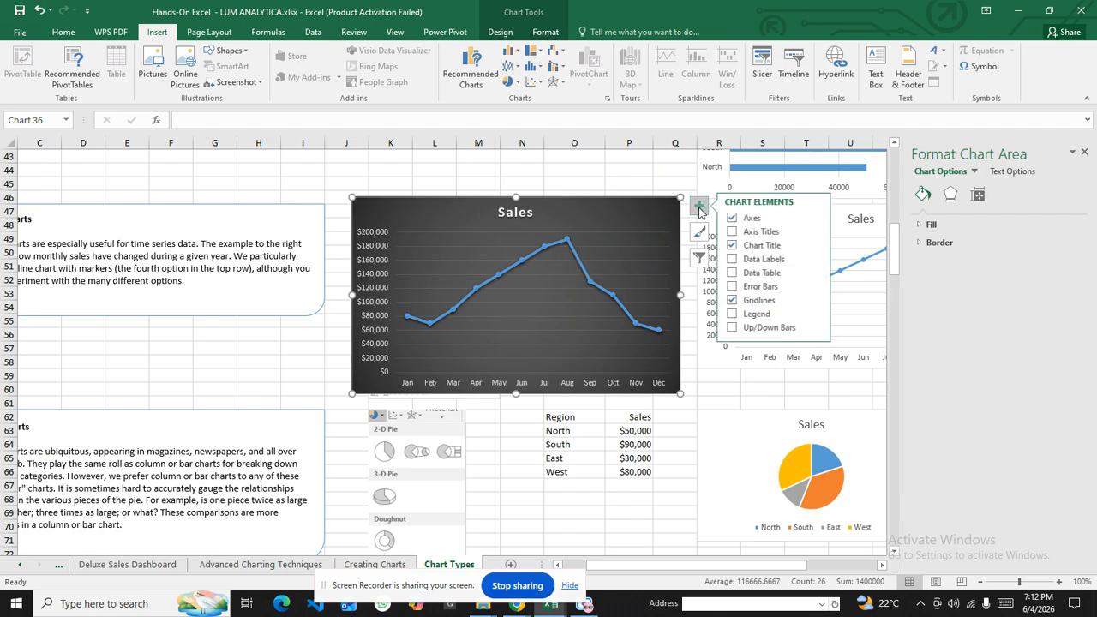
pyautogui.click(731, 260)
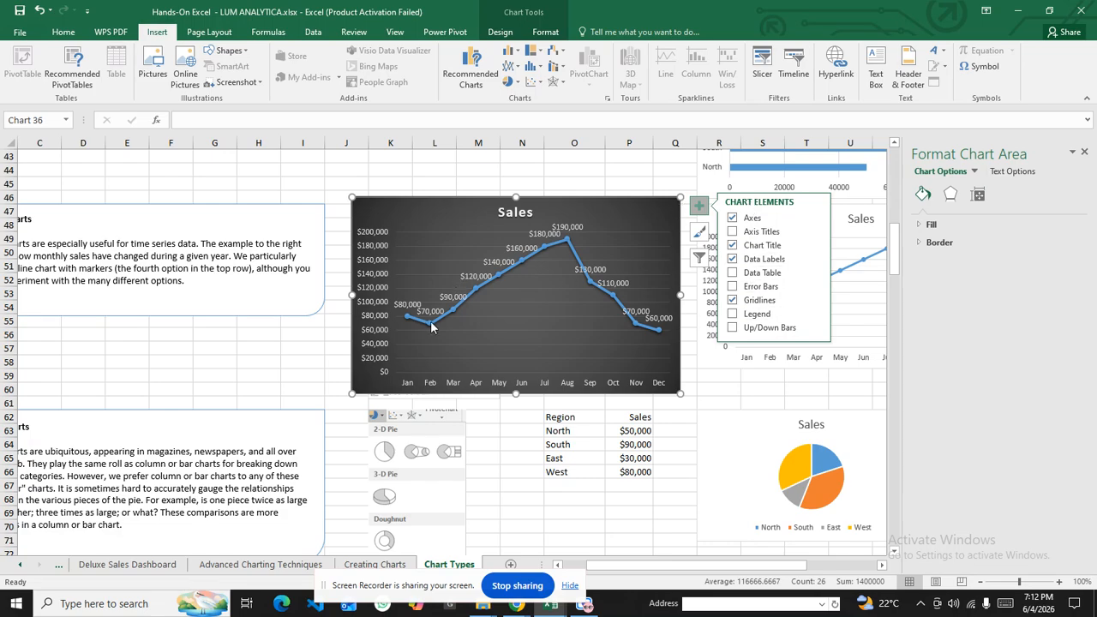
pyautogui.click(645, 168)
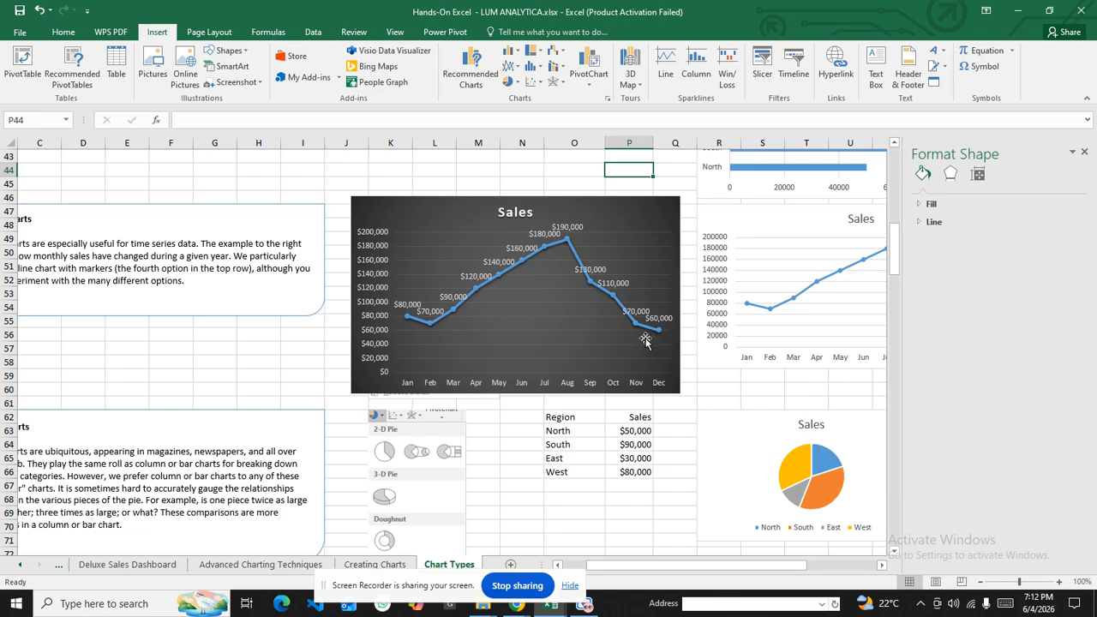
# Drag the line chart off the Month/Sales table and back, nudging it up-left above the Dec row
pyautogui.moveTo(655, 335)
pyautogui.moveTo(576, 208); pyautogui.dragTo(332, 198)
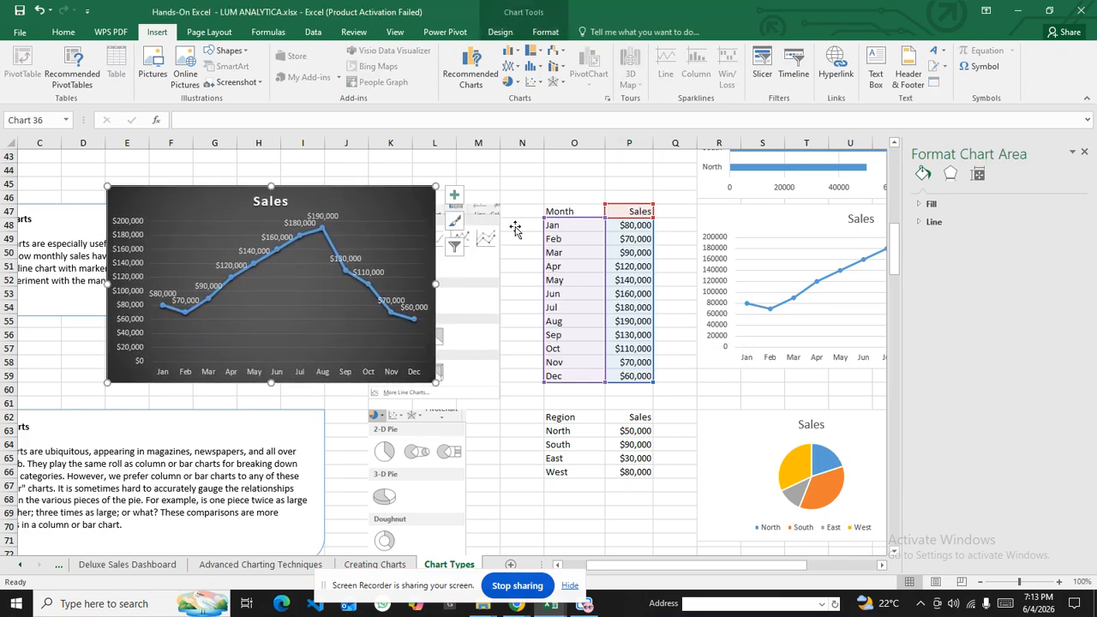
pyautogui.click(632, 225)
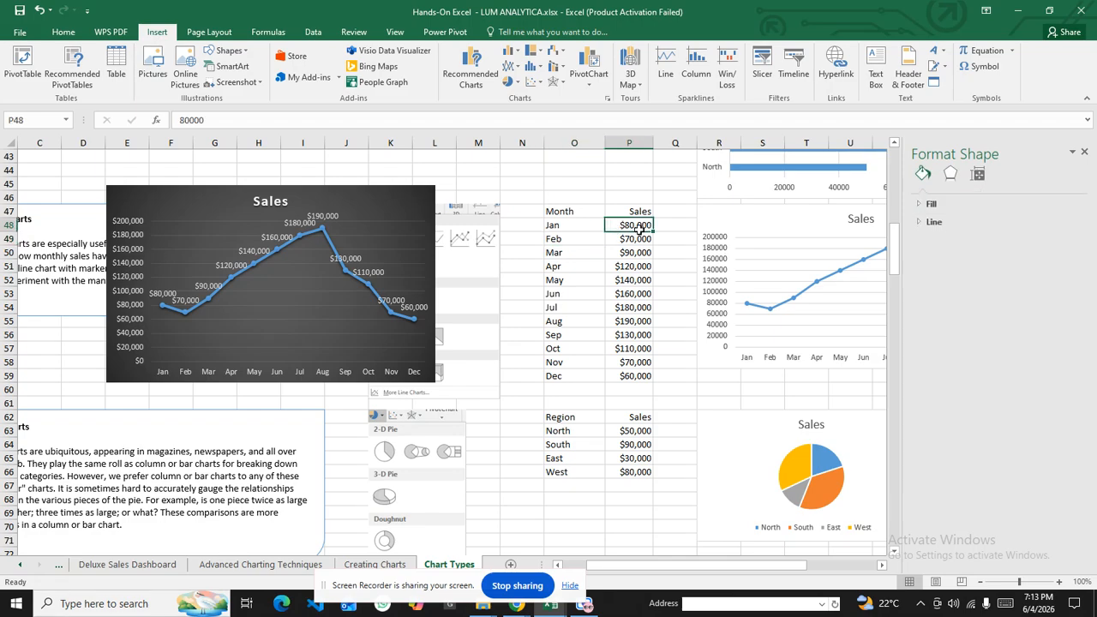
pyautogui.moveTo(383, 194); pyautogui.dragTo(725, 207)
pyautogui.moveTo(659, 565); pyautogui.dragTo(586, 572)
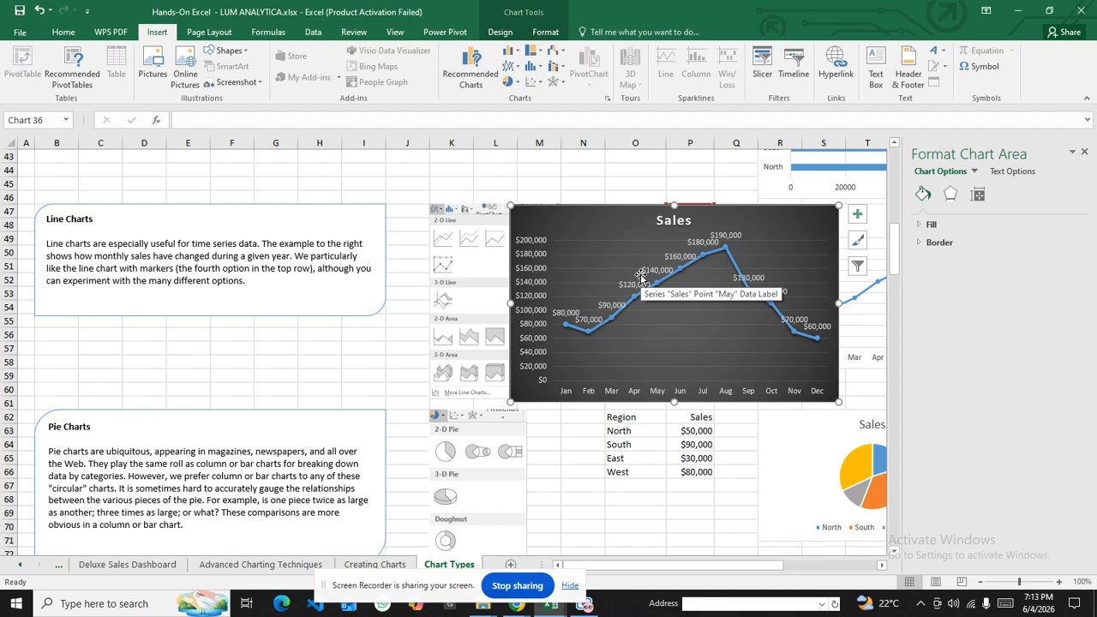
pyautogui.moveTo(643, 251); pyautogui.dragTo(629, 221)
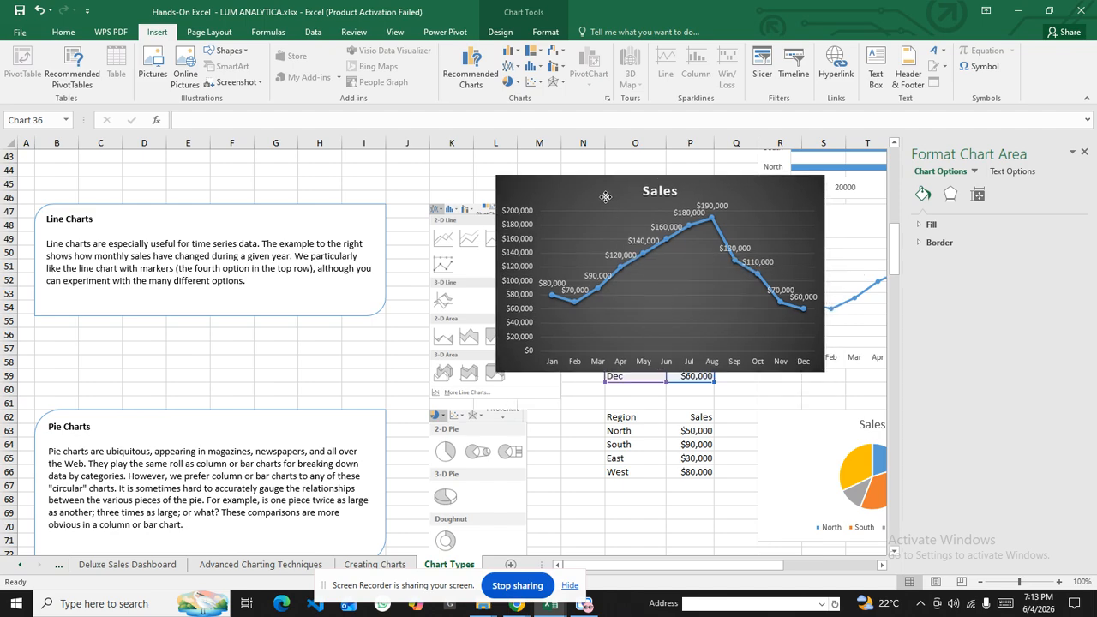
pyautogui.moveTo(894, 249)
pyautogui.mouseDown()
pyautogui.moveTo(898, 294)
pyautogui.moveTo(896, 268)
pyautogui.mouseUp()
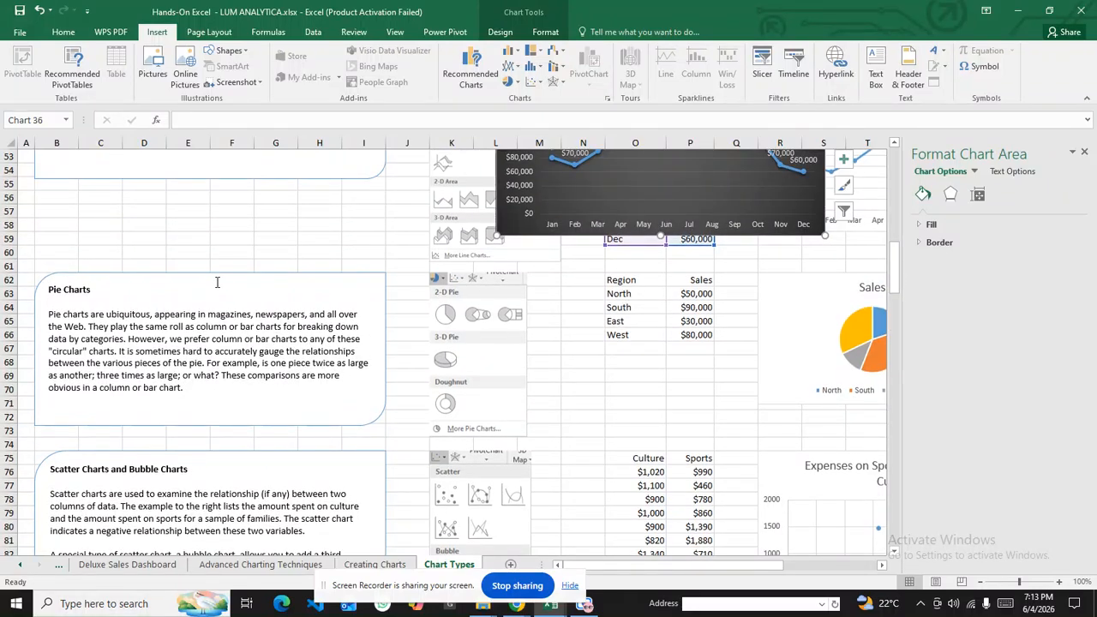
pyautogui.click(99, 291)
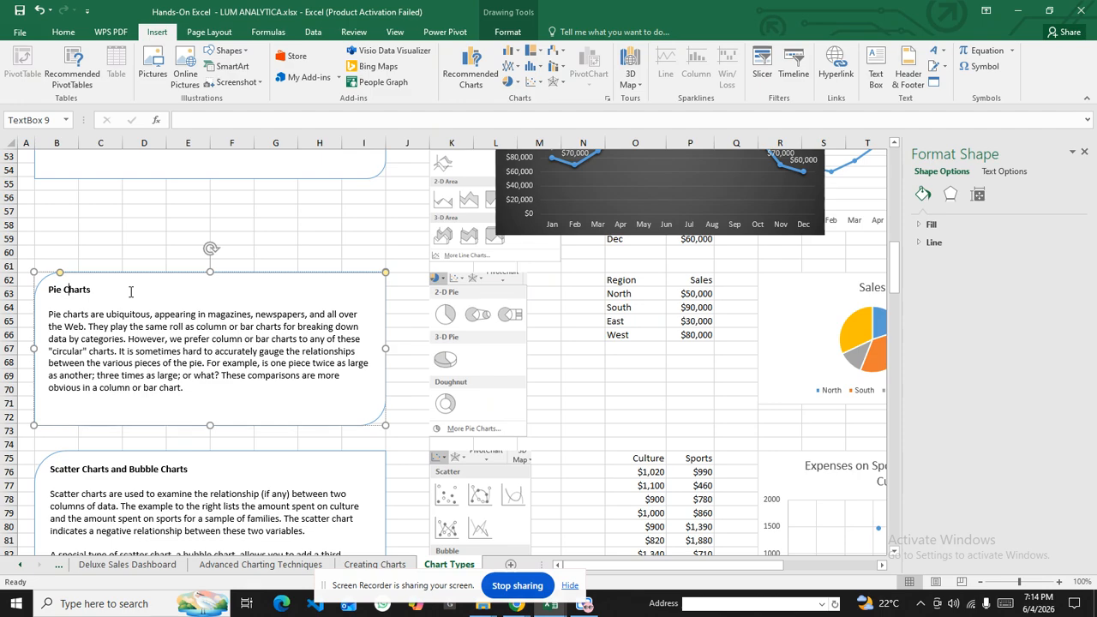
# Insert a 2-D pie chart of the Region/Sales data in O62:P66
pyautogui.moveTo(620, 281); pyautogui.dragTo(710, 335)
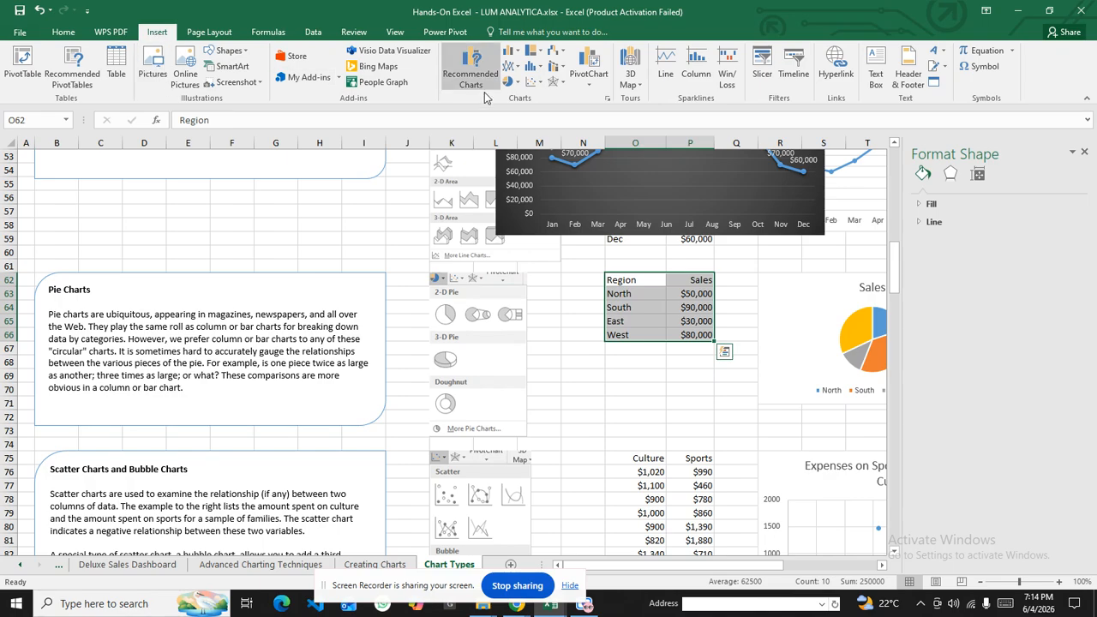
pyautogui.click(512, 83)
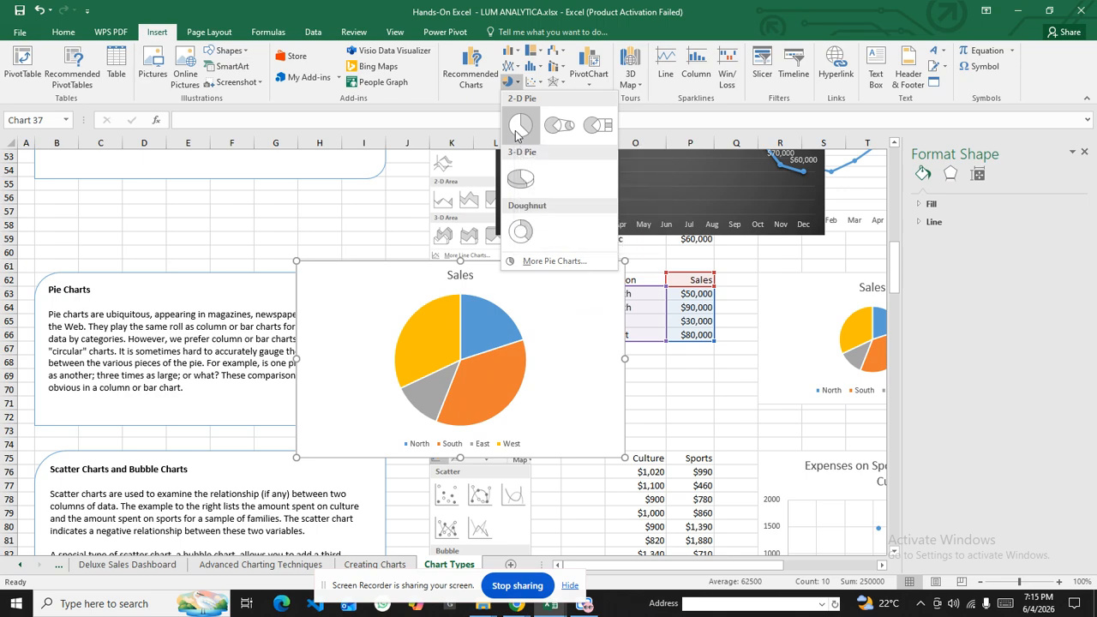
pyautogui.click(520, 127)
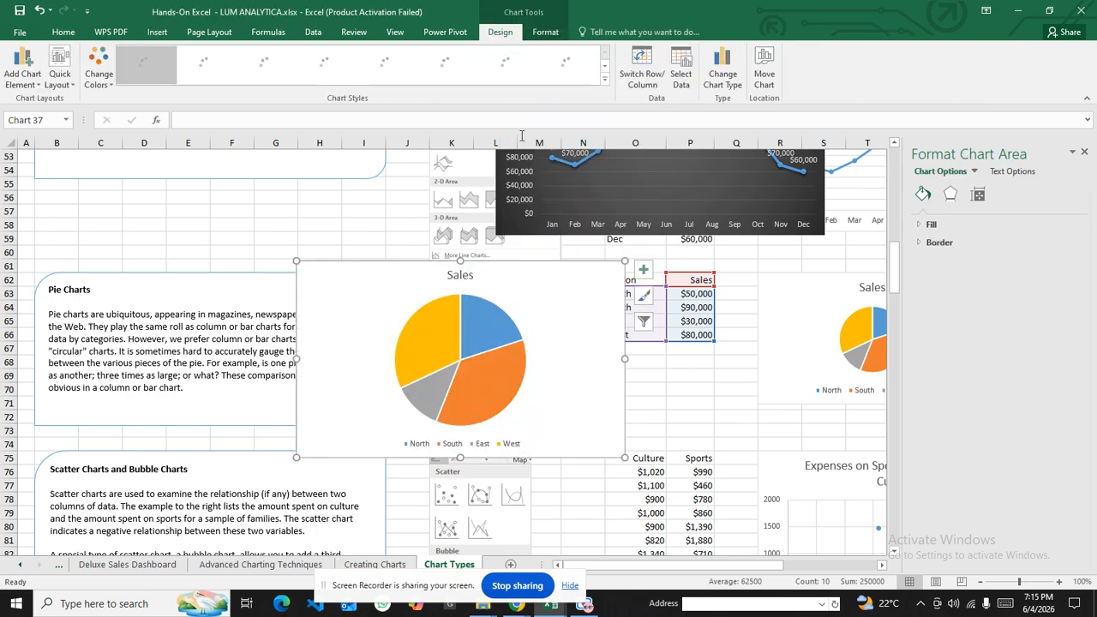
# Move the new pie chart beside the Pie Charts notes and select its Sales title
pyautogui.moveTo(525, 269); pyautogui.dragTo(695, 276)
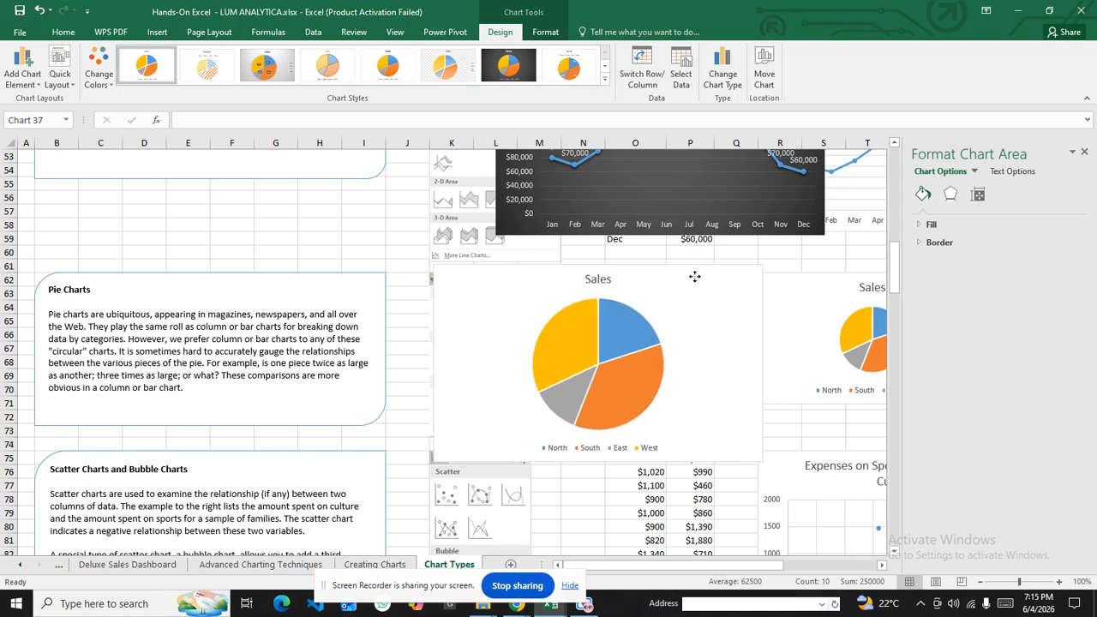
pyautogui.moveTo(686, 571); pyautogui.dragTo(733, 570)
pyautogui.moveTo(781, 289); pyautogui.dragTo(794, 280)
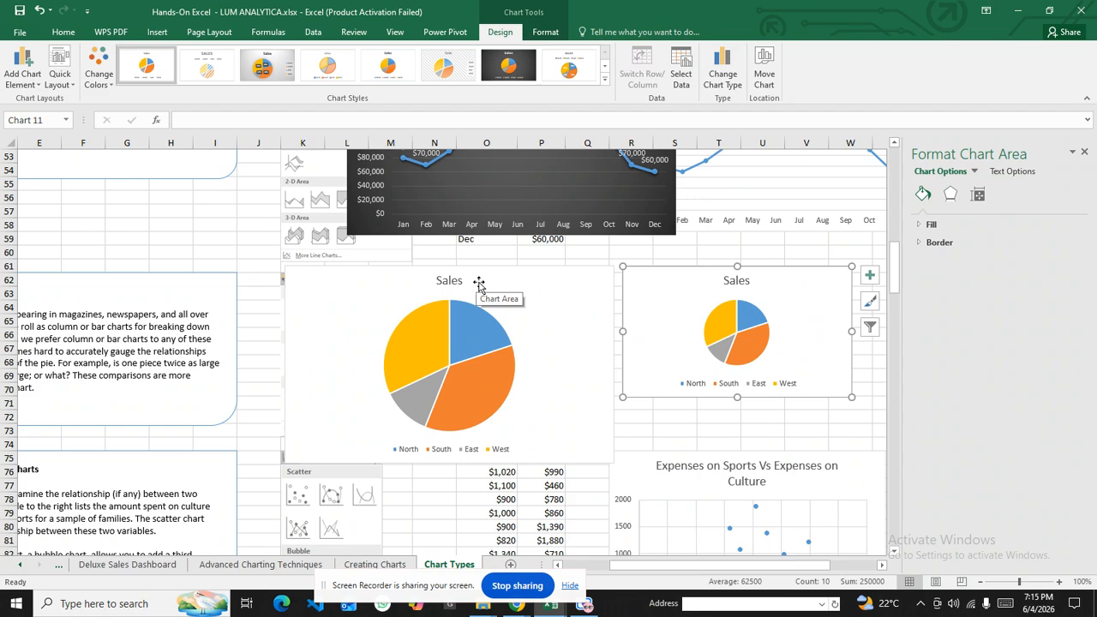
pyautogui.click(478, 283)
pyautogui.click(450, 281)
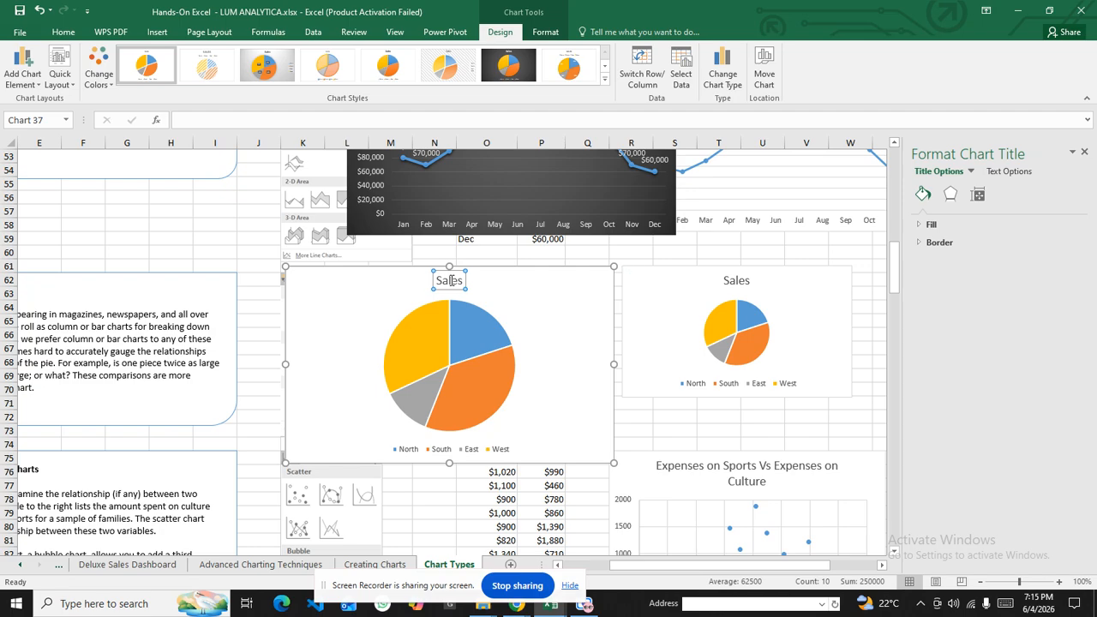
# Replace the pie chart title 'Sales' with 'Pie Charts of Sales Across 4 Regions', correcting typos
pyautogui.moveTo(439, 280); pyautogui.dragTo(460, 282)
pyautogui.press('BackSpace')
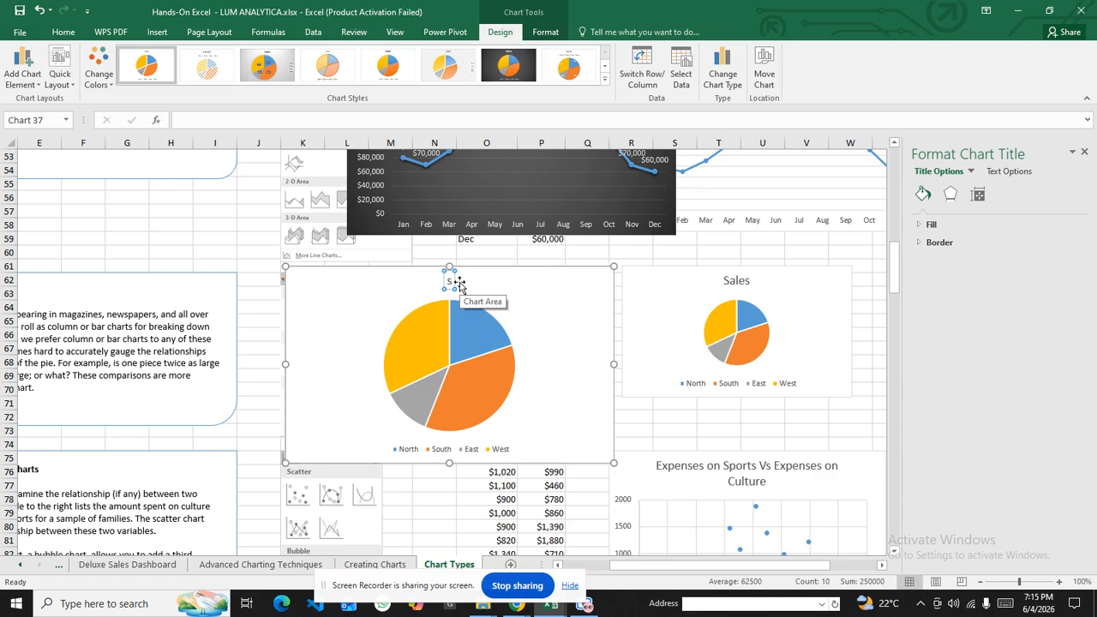
pyautogui.write('Pie')
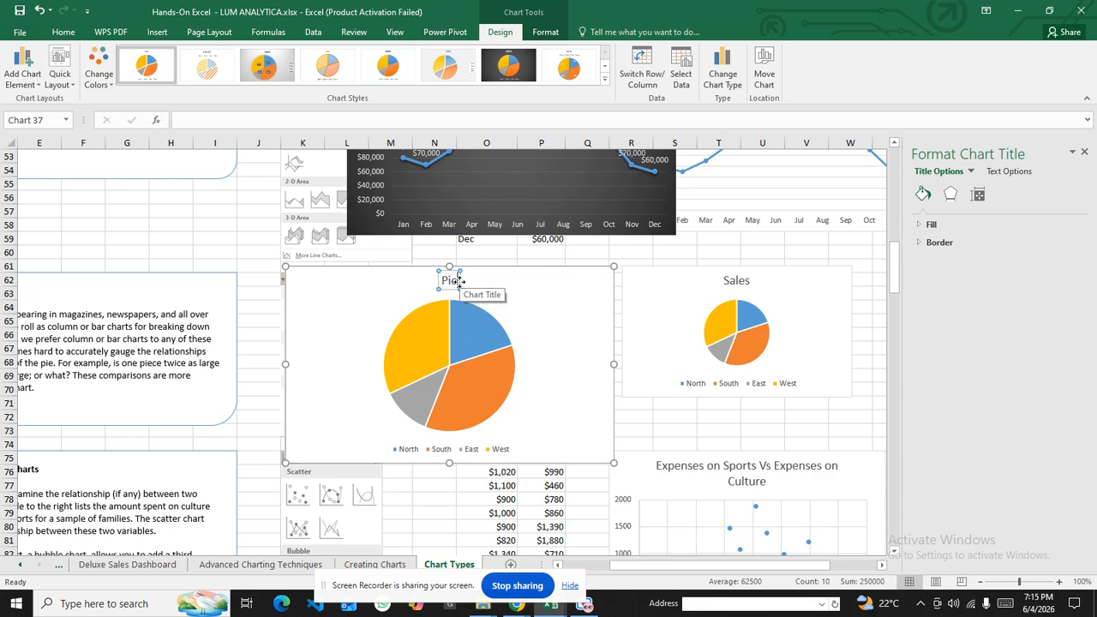
pyautogui.write(' cHARTS')
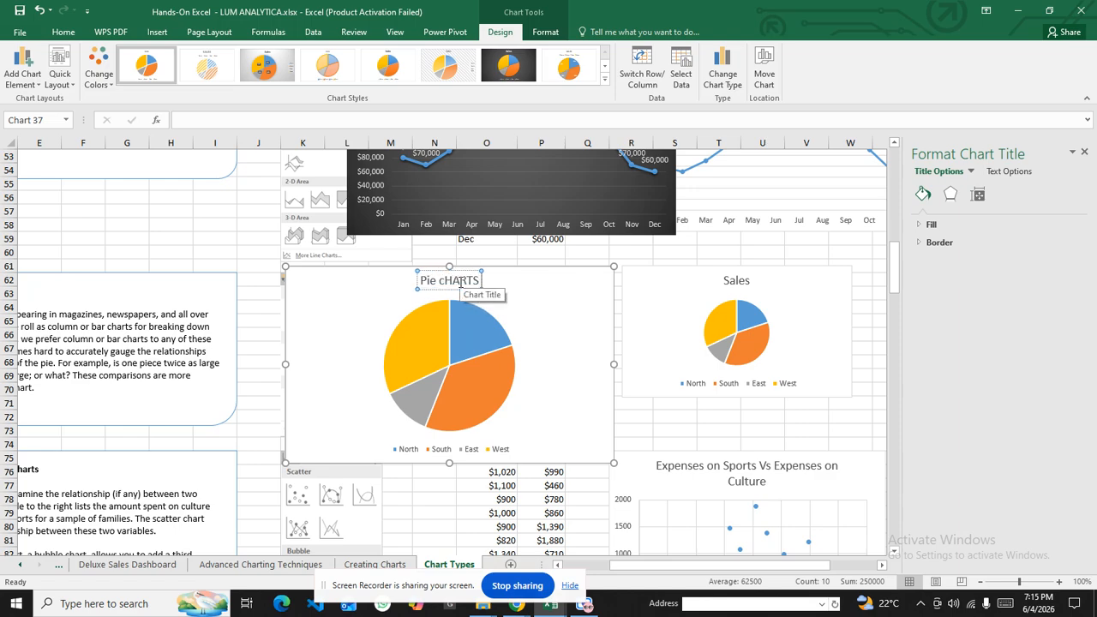
pyautogui.press('BackSpace')
pyautogui.press('BackSpace')
pyautogui.press('BackSpace')
pyautogui.press('BackSpace')
pyautogui.press('BackSpace')
pyautogui.press('BackSpace')
pyautogui.write('Charts of Sales X')
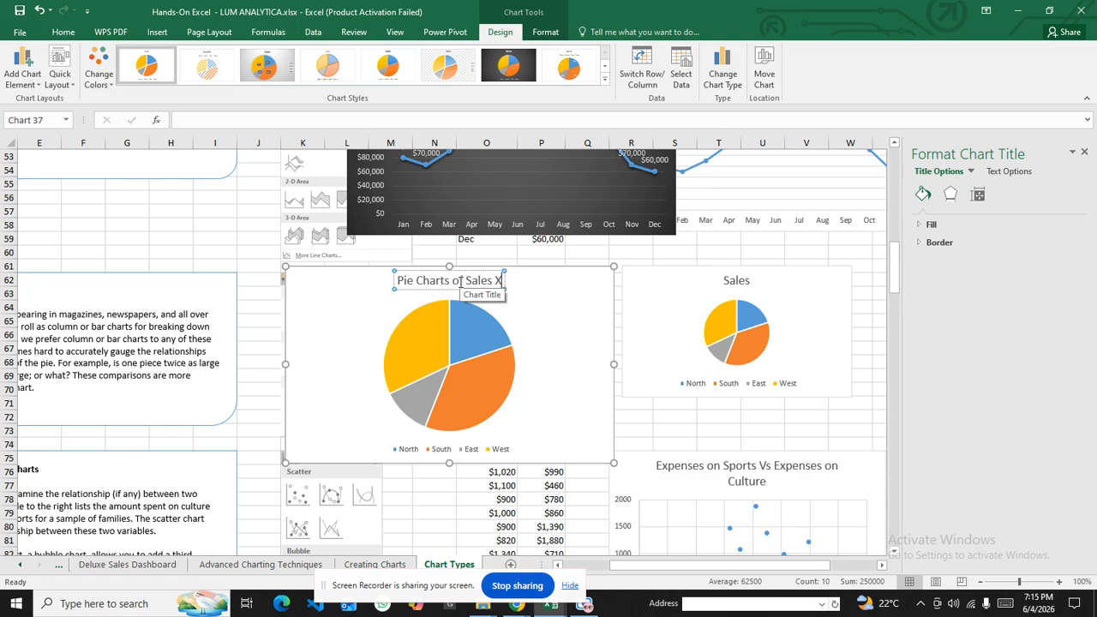
pyautogui.press('BackSpace')
pyautogui.write('Acc')
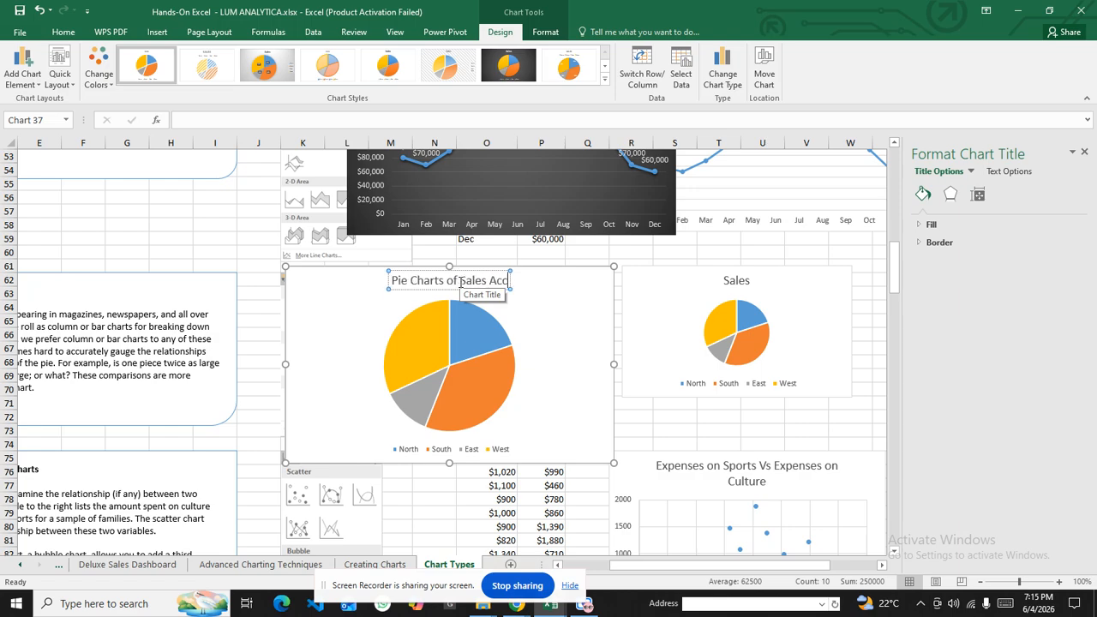
pyautogui.write('ross')
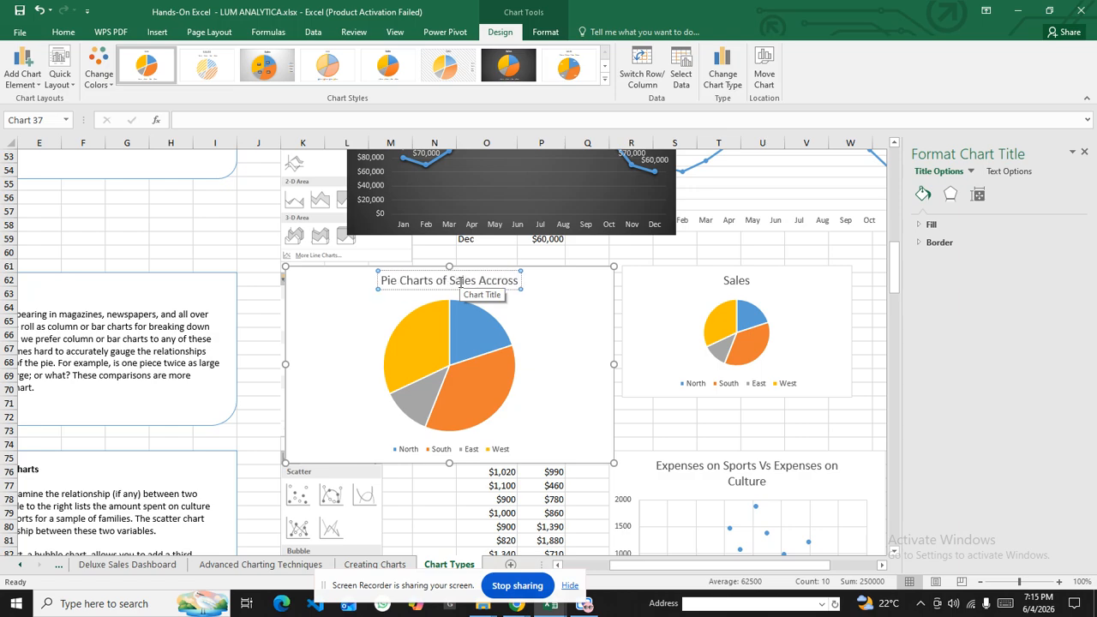
pyautogui.press('BackSpace')
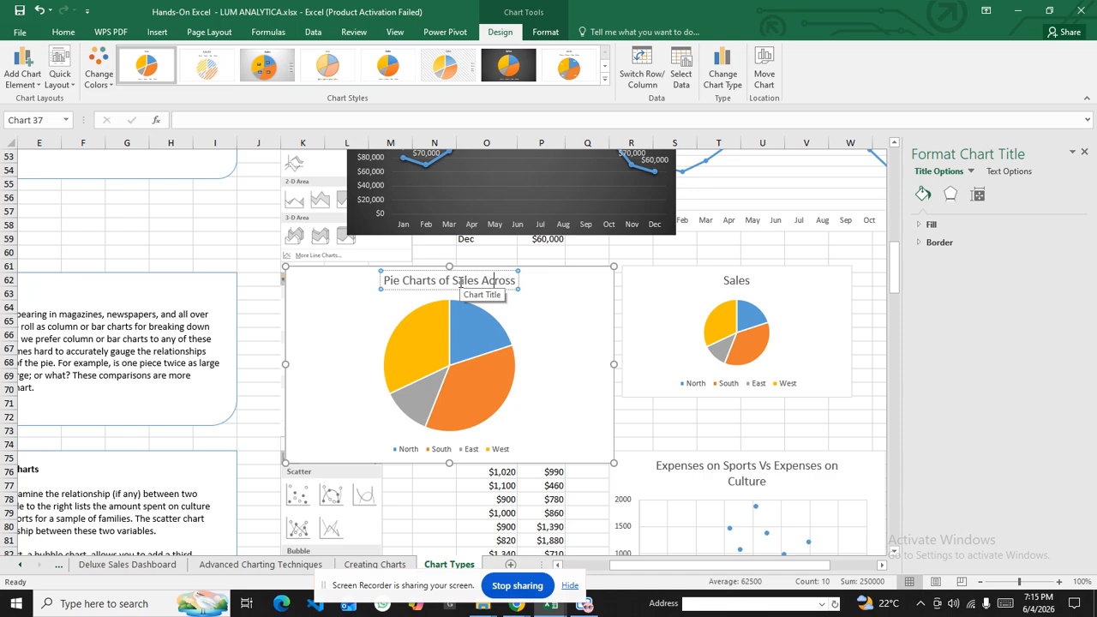
pyautogui.press('BackSpace')
pyautogui.press('End')
pyautogui.write('4 Re')
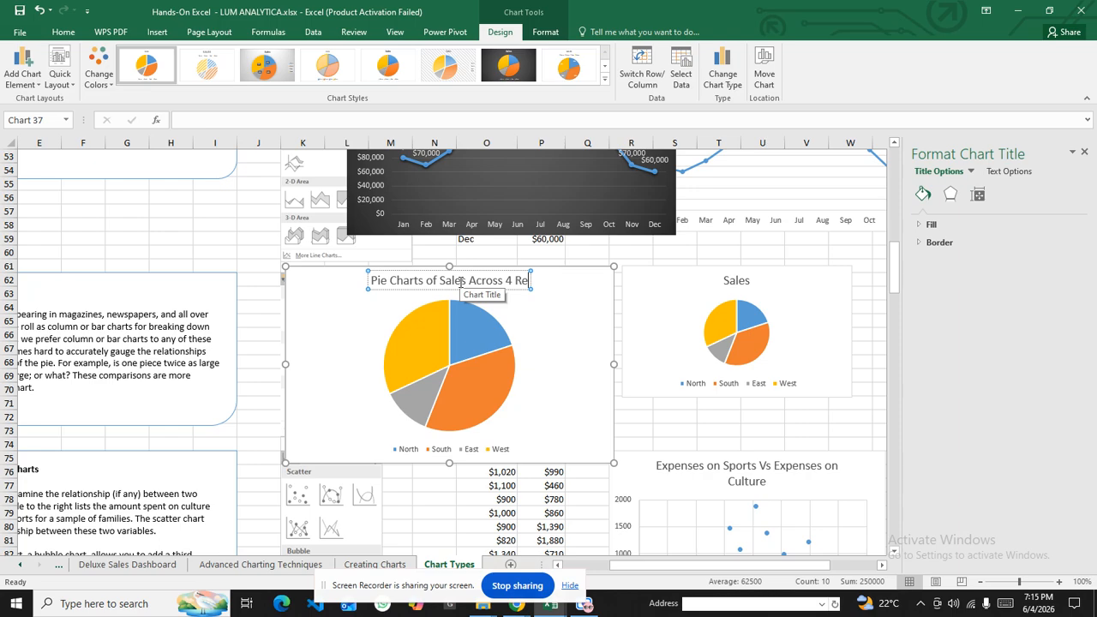
pyautogui.write('gions')
pyautogui.click(569, 313)
# Show dollar value labels such as $90,000 and $30,000 outside each pie slice
pyautogui.click(631, 275)
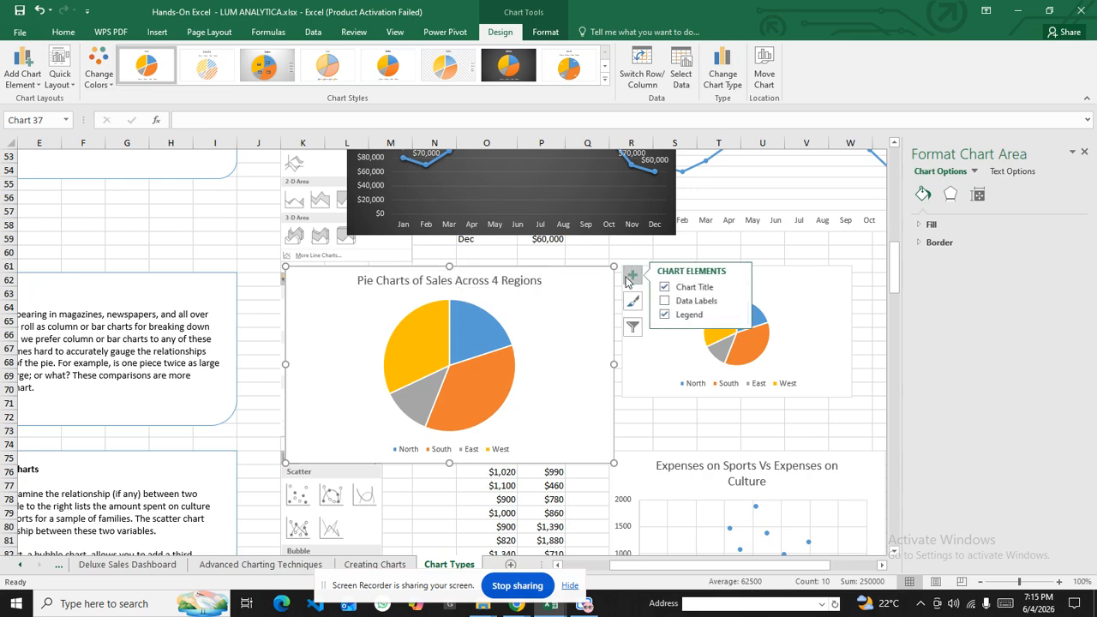
pyautogui.click(665, 301)
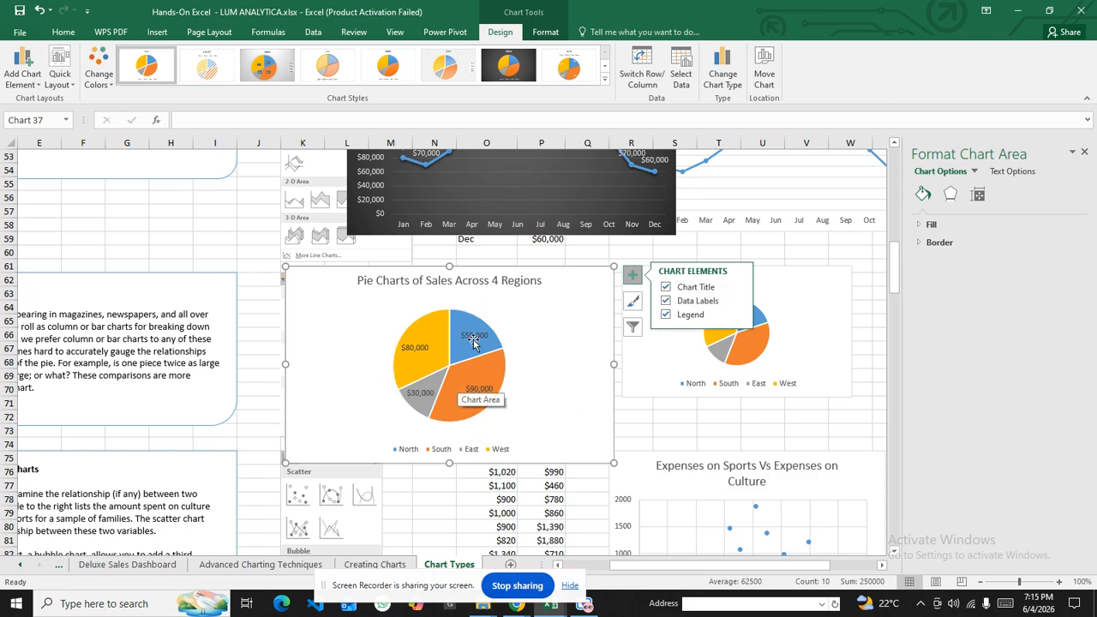
pyautogui.moveTo(466, 346)
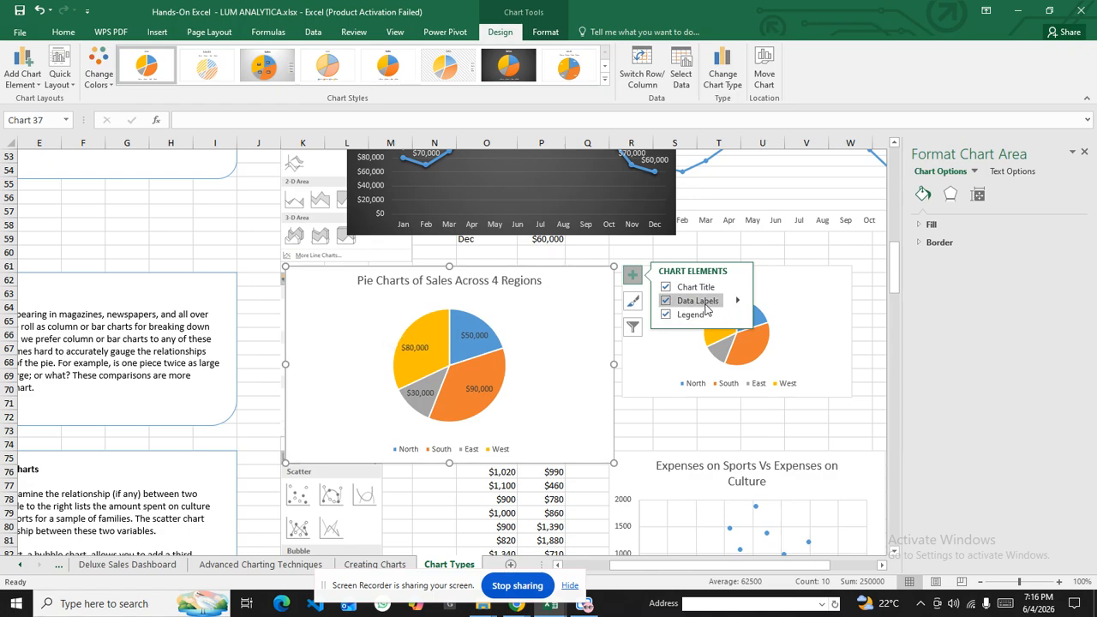
pyautogui.moveTo(739, 303)
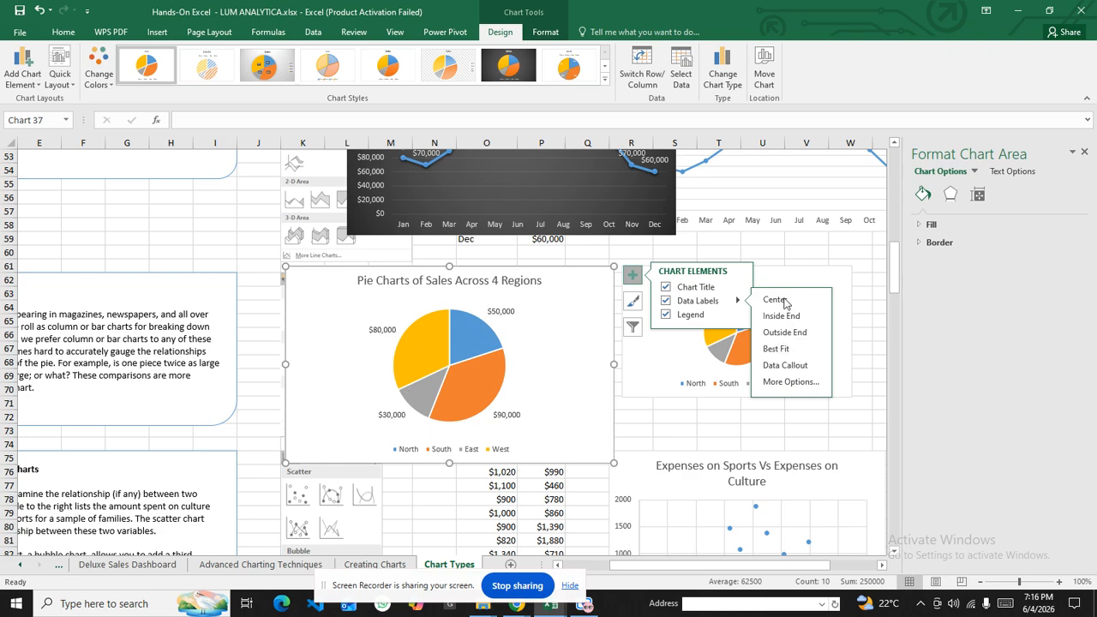
pyautogui.click(791, 256)
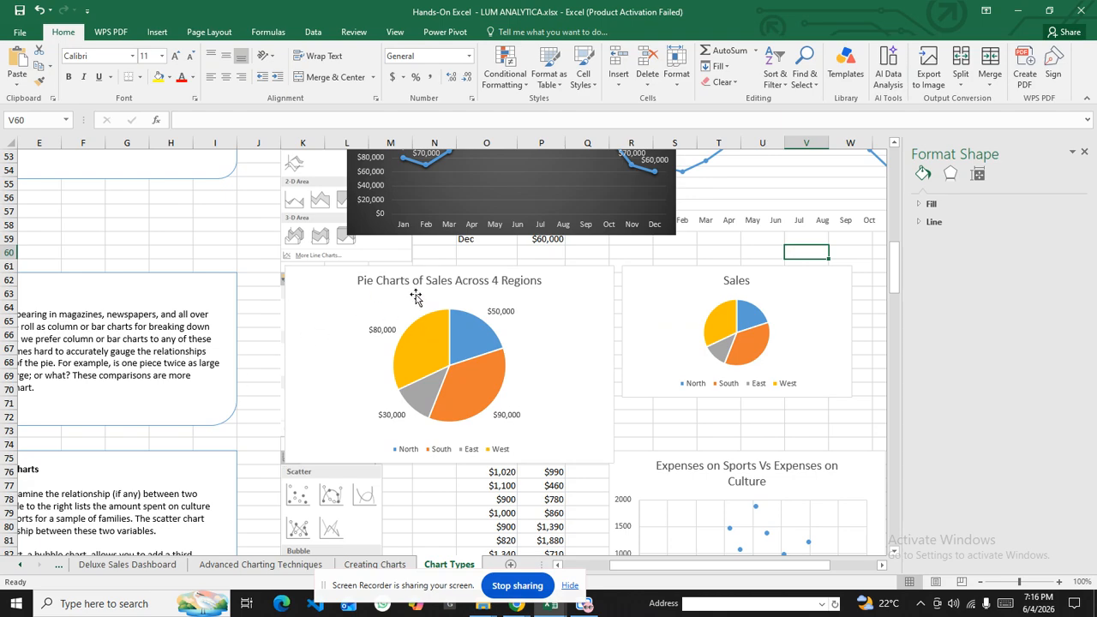
# Move the titled pie chart left and down, then select the North region cell
pyautogui.moveTo(335, 276); pyautogui.dragTo(93, 235)
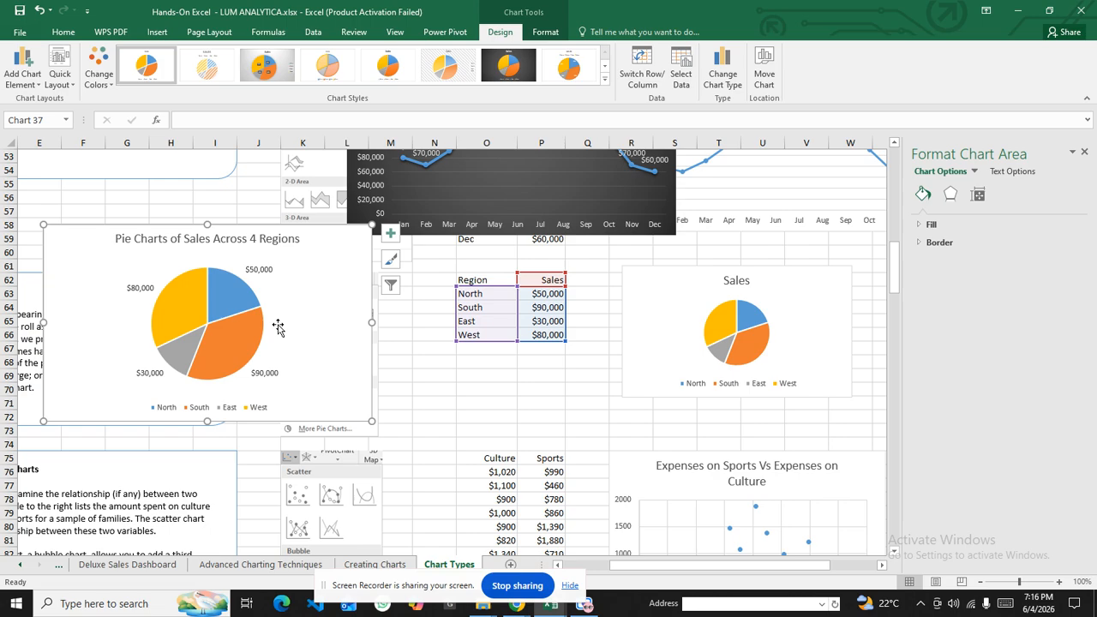
pyautogui.click(483, 307)
pyautogui.click(455, 297)
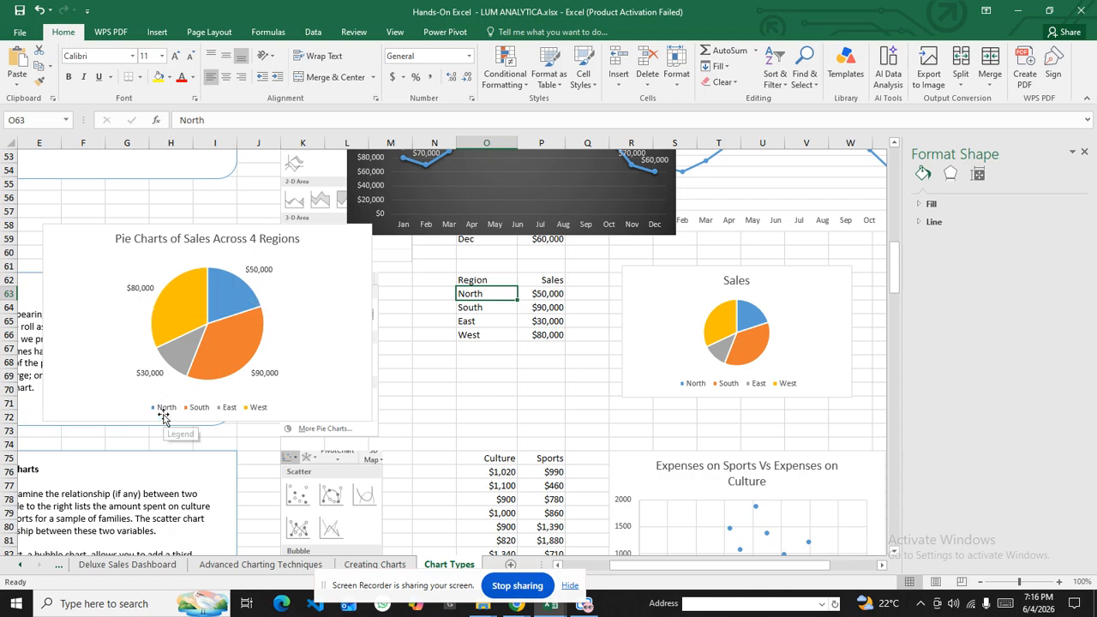
pyautogui.moveTo(238, 286)
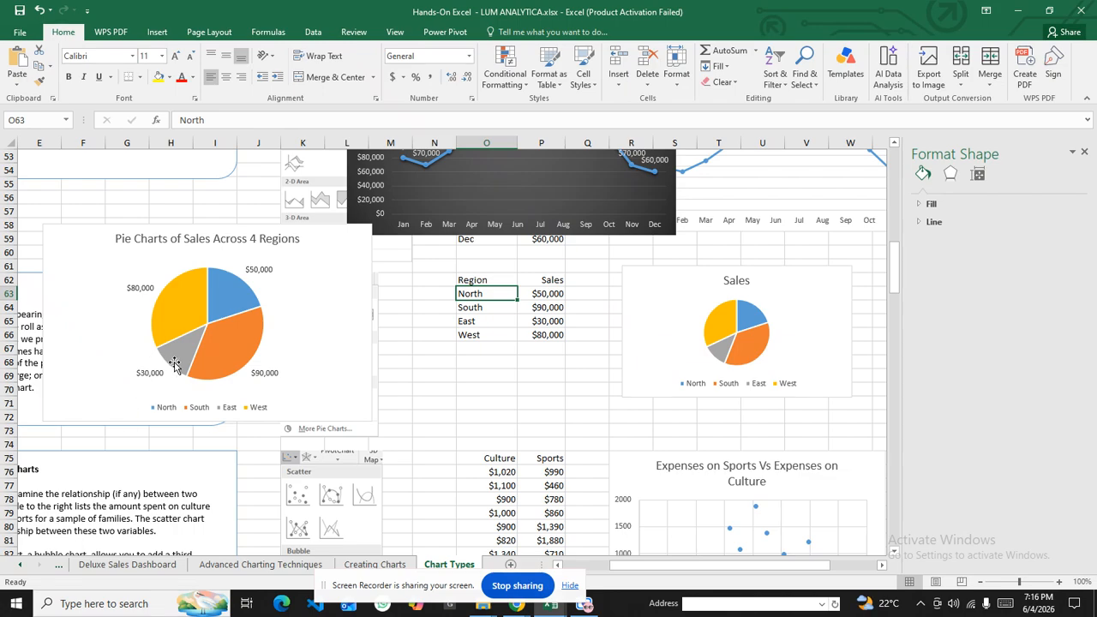
pyautogui.moveTo(174, 365)
pyautogui.moveTo(247, 351)
# Reposition the pie chart over the Pie Charts notes, uncovering the Region/Sales table
pyautogui.click(327, 241)
pyautogui.moveTo(326, 241); pyautogui.dragTo(712, 247)
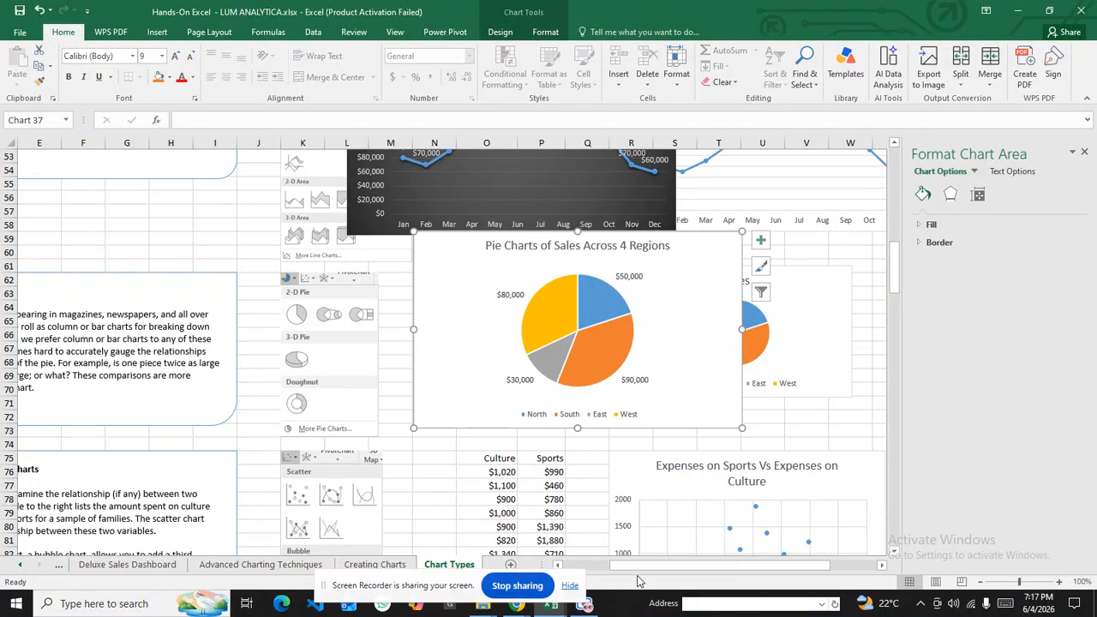
pyautogui.moveTo(635, 566); pyautogui.dragTo(583, 567)
pyautogui.scroll(-3, 280, 328)
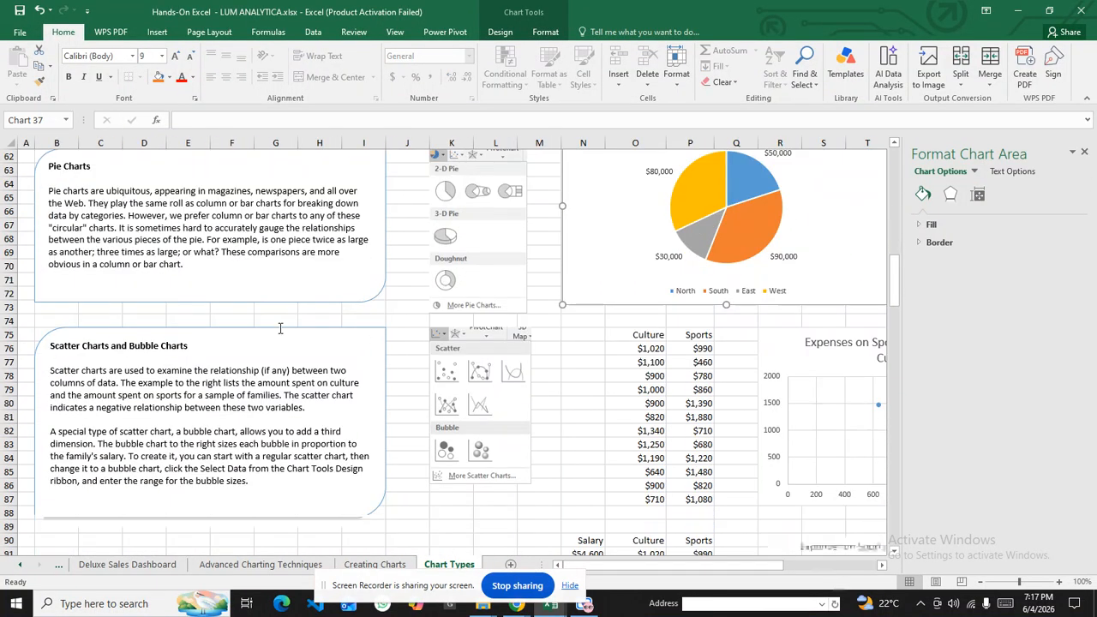
pyautogui.scroll(-1, 280, 328)
pyautogui.click(237, 329)
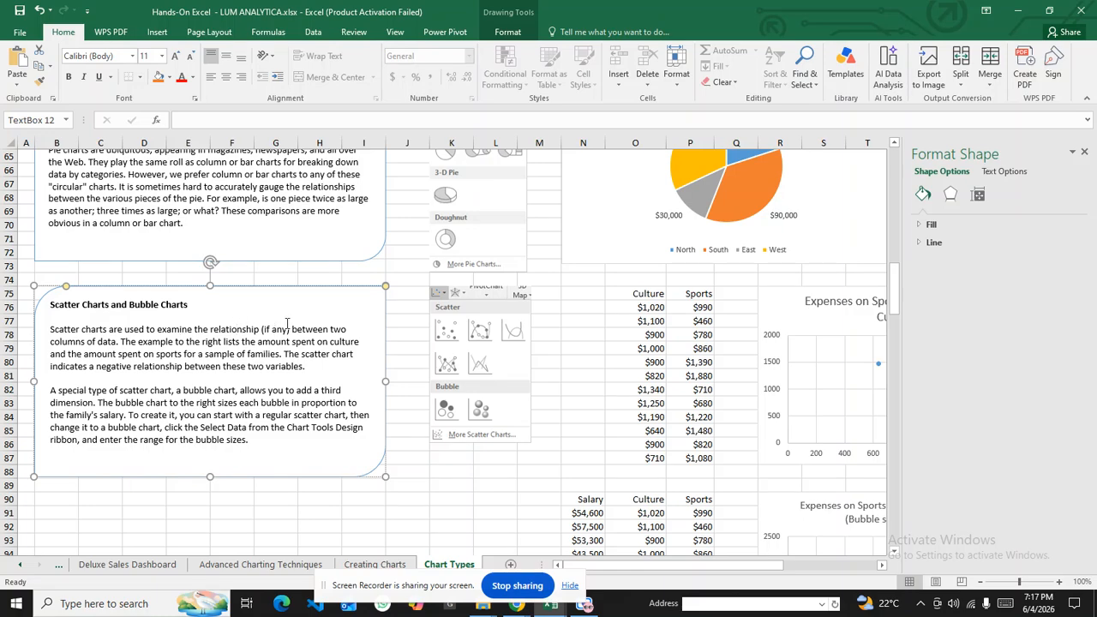
pyautogui.scroll(4, 287, 324)
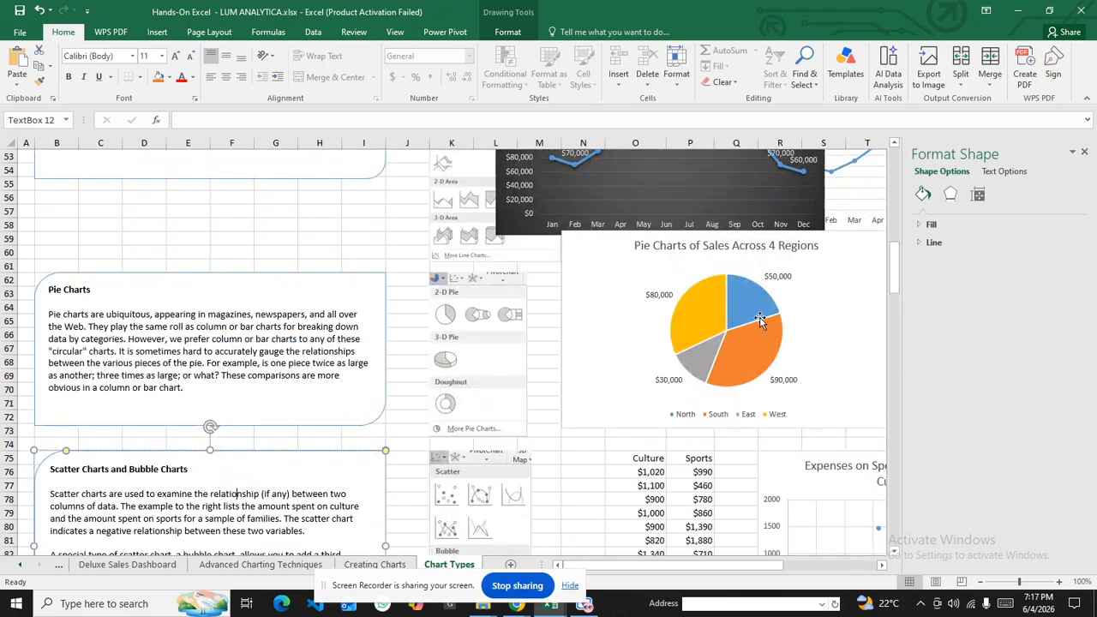
pyautogui.click(434, 244)
pyautogui.moveTo(434, 244); pyautogui.dragTo(248, 219)
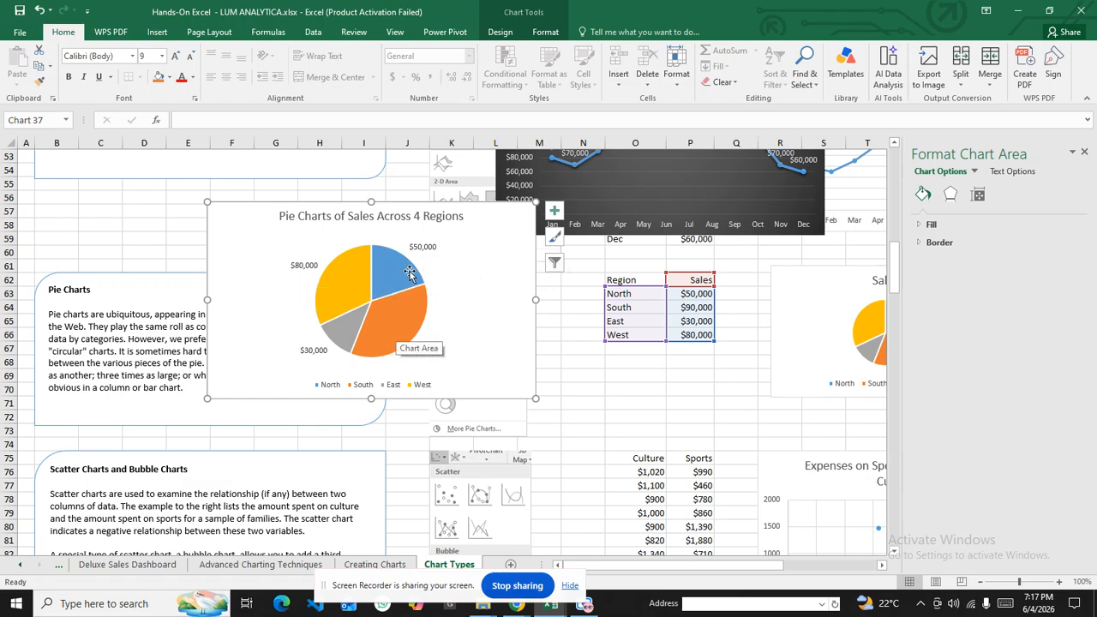
pyautogui.click(554, 211)
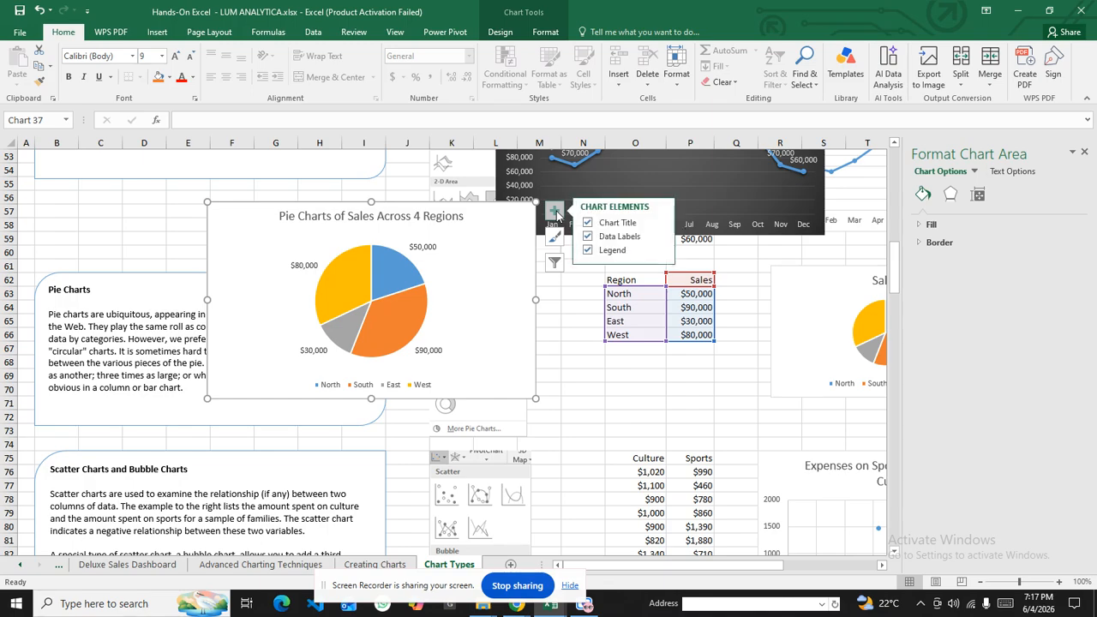
# Open the data label and legend formatting options, toggling the legend off and on
pyautogui.click(658, 239)
pyautogui.click(713, 317)
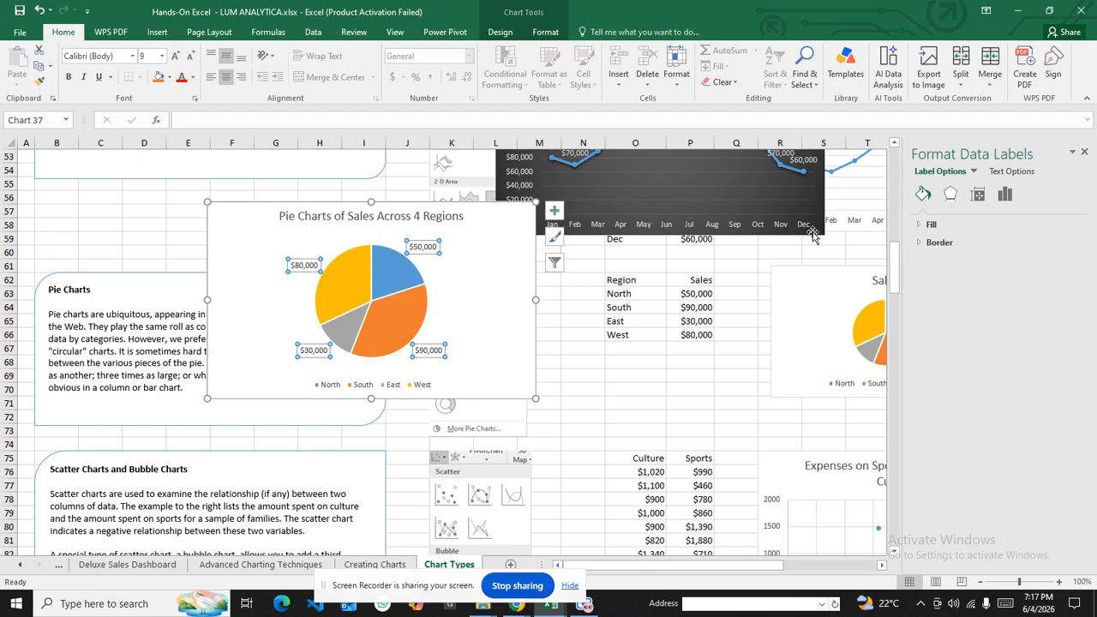
pyautogui.click(554, 211)
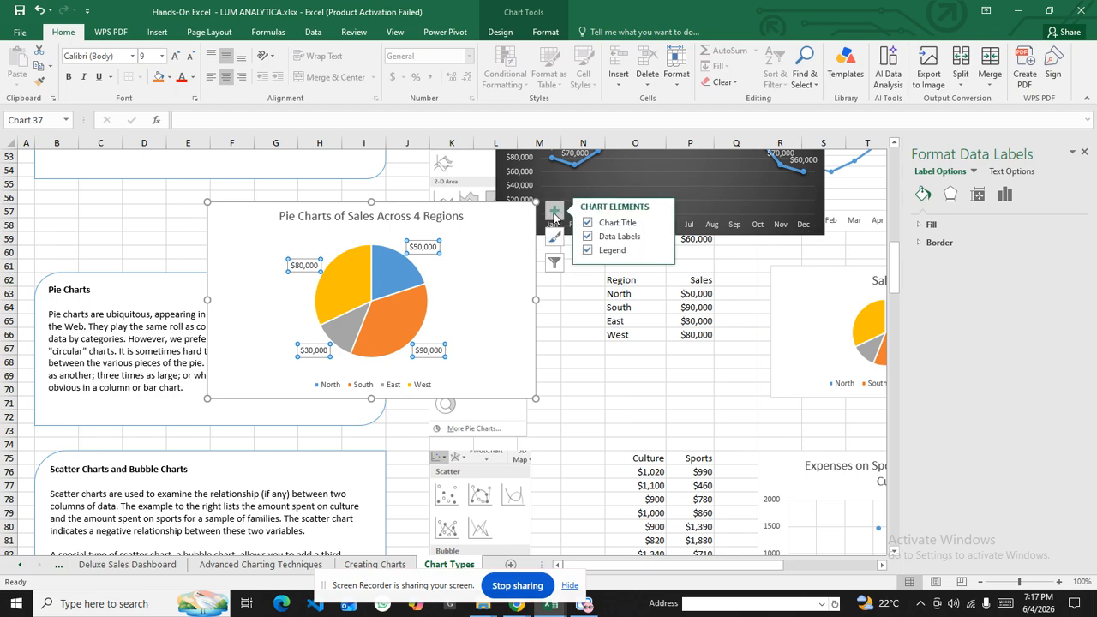
pyautogui.click(660, 250)
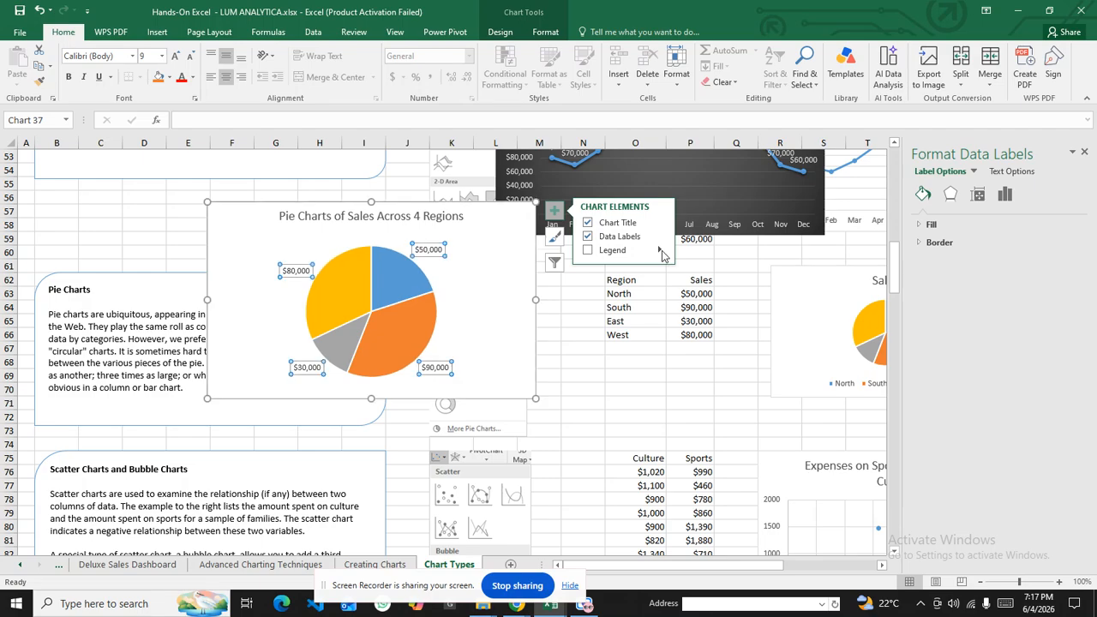
pyautogui.click(656, 251)
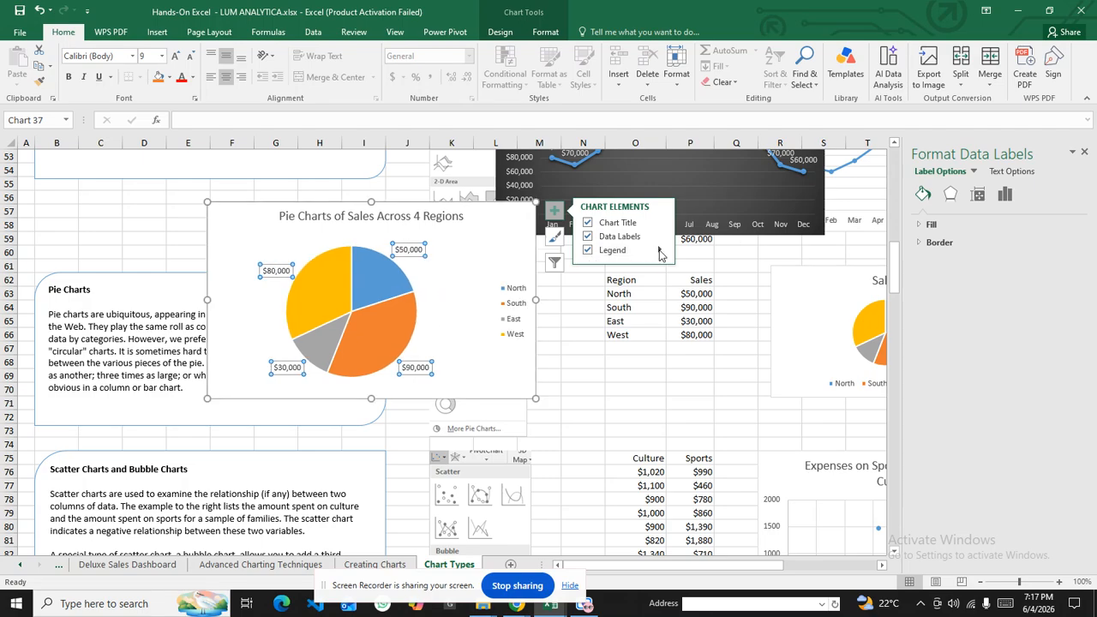
pyautogui.click(660, 251)
pyautogui.click(710, 314)
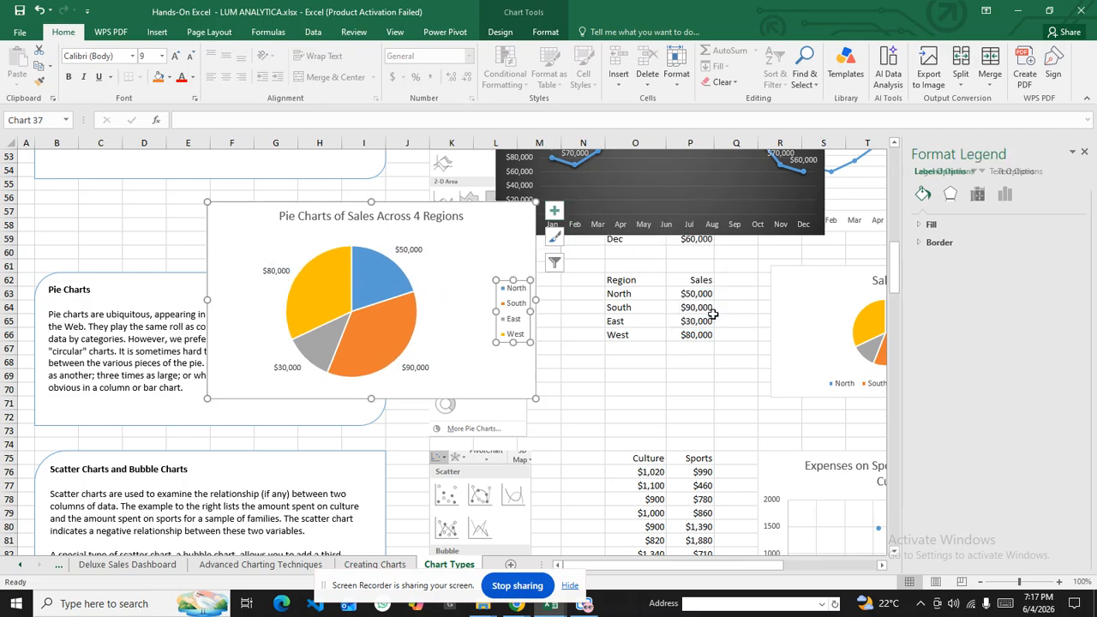
# Drag the legend closer to the pie, then move the chart right over the Region/Sales table
pyautogui.click(515, 295)
pyautogui.click(525, 309)
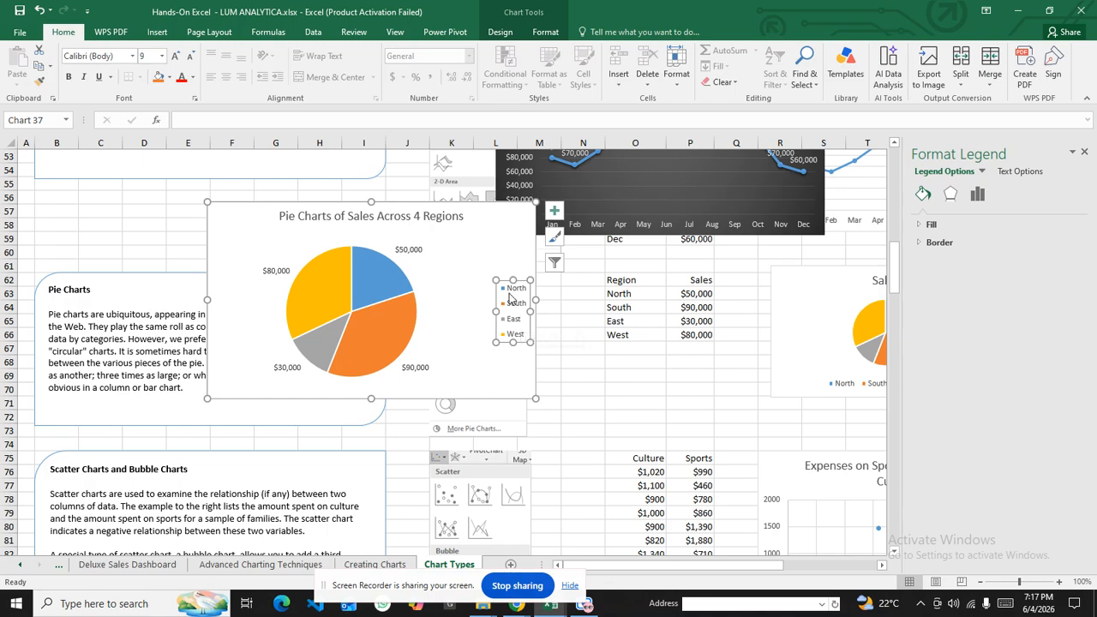
pyautogui.moveTo(503, 285); pyautogui.dragTo(454, 275)
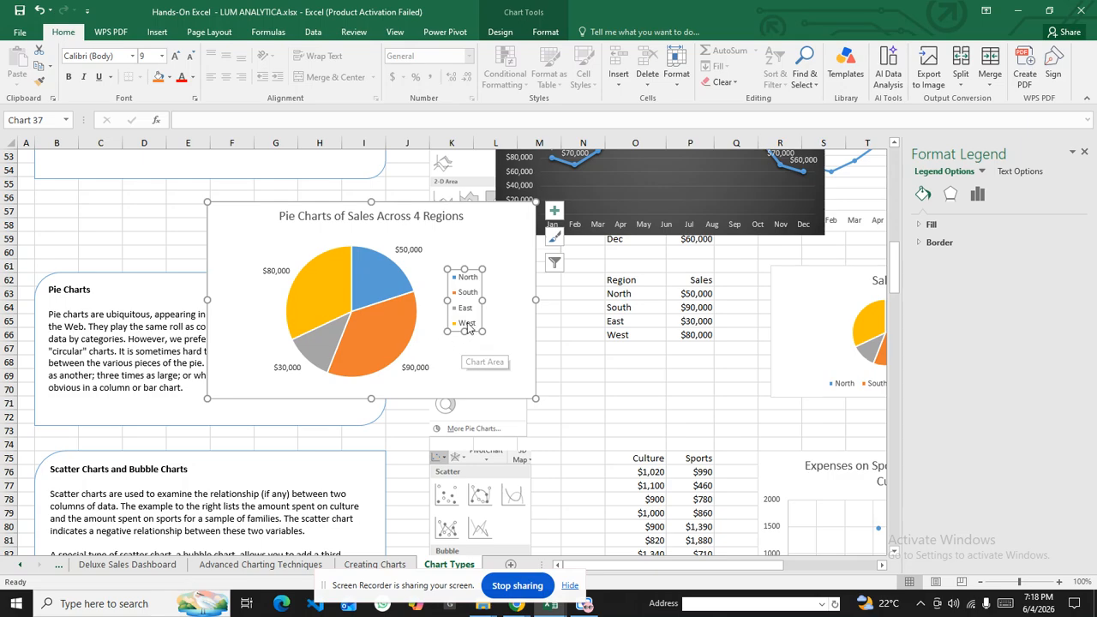
pyautogui.click(464, 277)
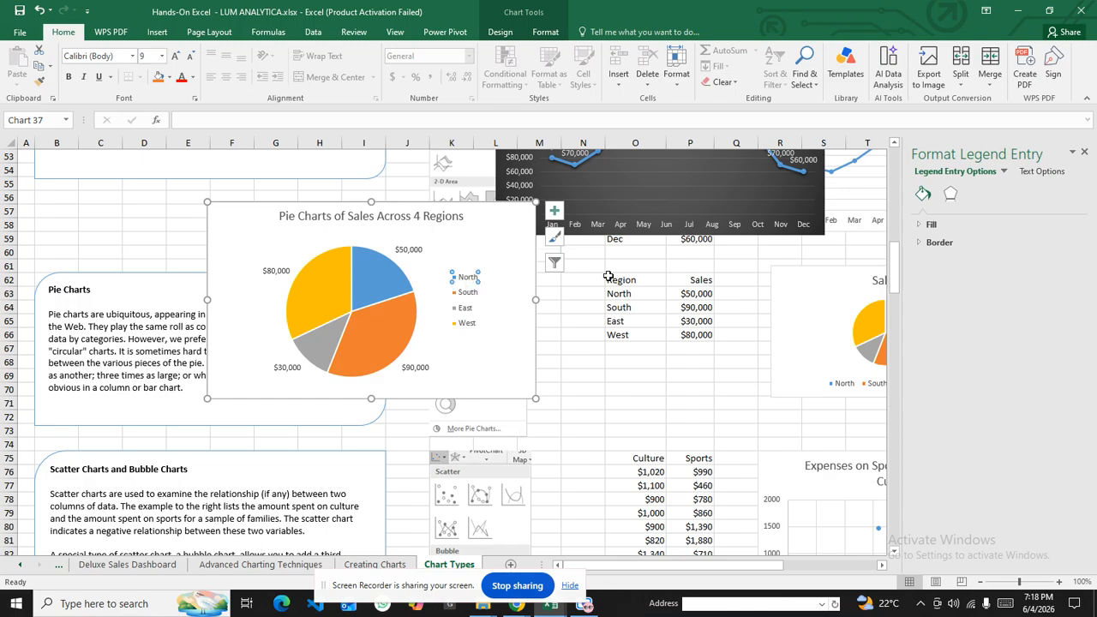
pyautogui.click(1084, 154)
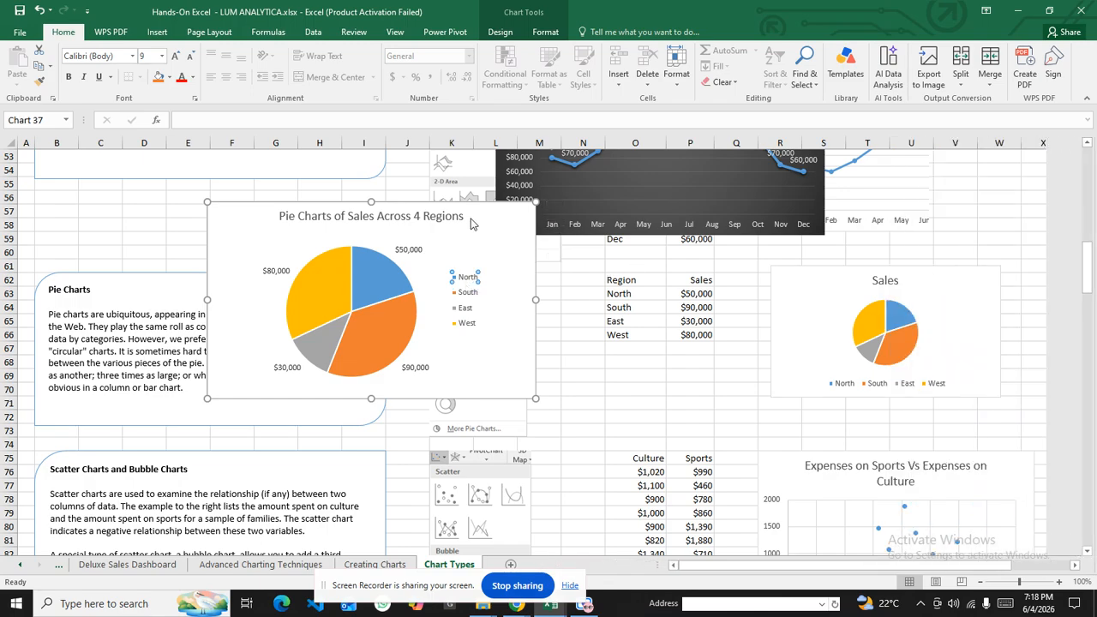
pyautogui.moveTo(266, 219); pyautogui.dragTo(626, 230)
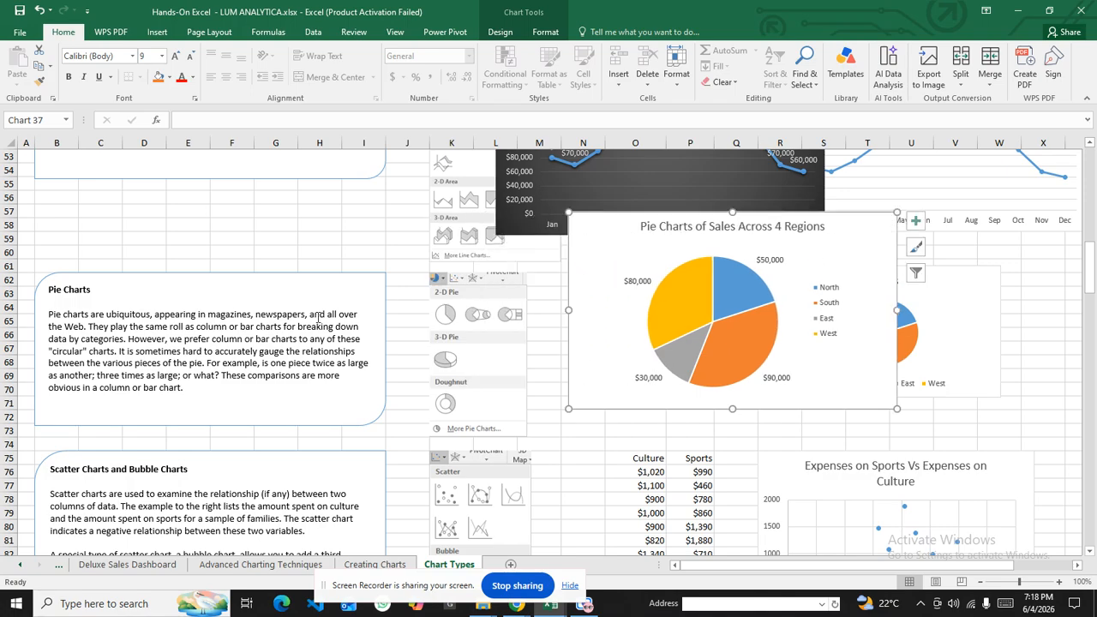
pyautogui.scroll(-3, 626, 257)
pyautogui.click(516, 603)
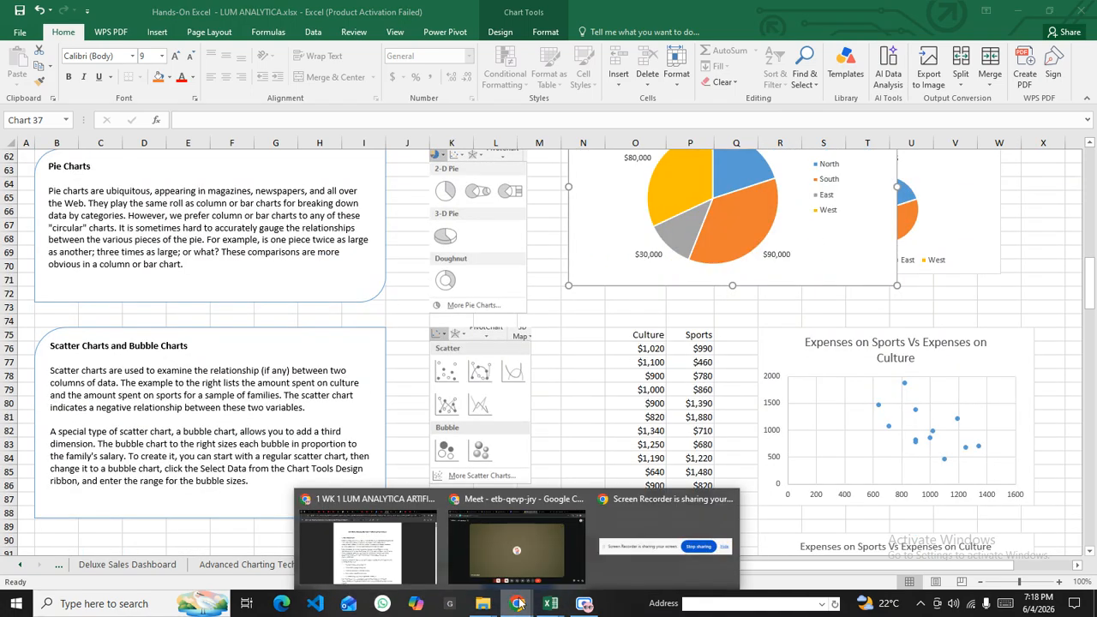
pyautogui.click(497, 571)
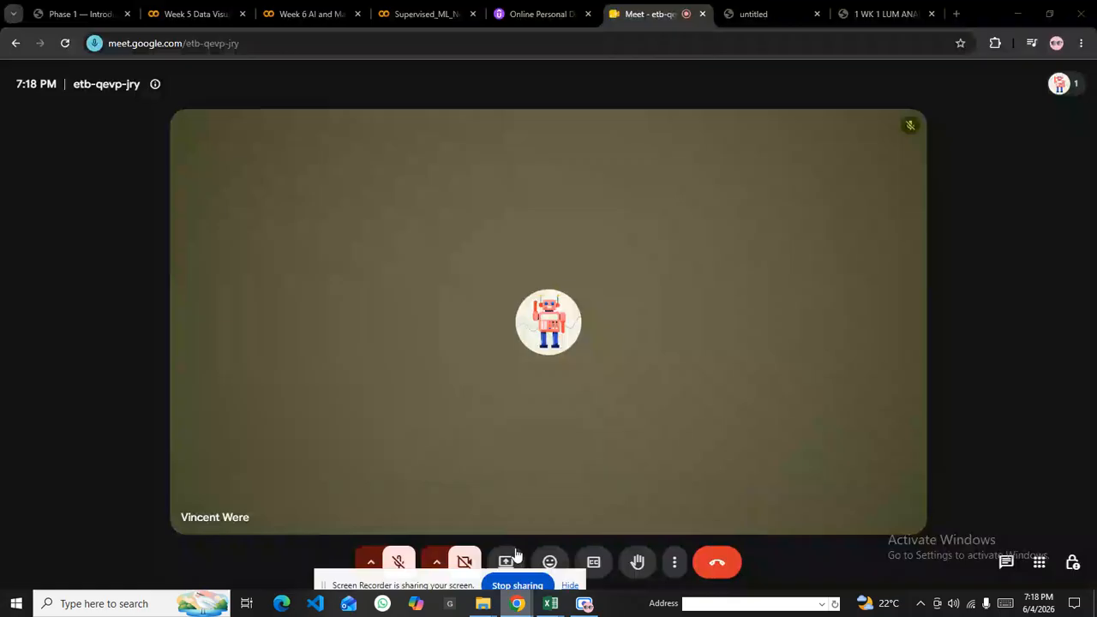
pyautogui.click(1017, 13)
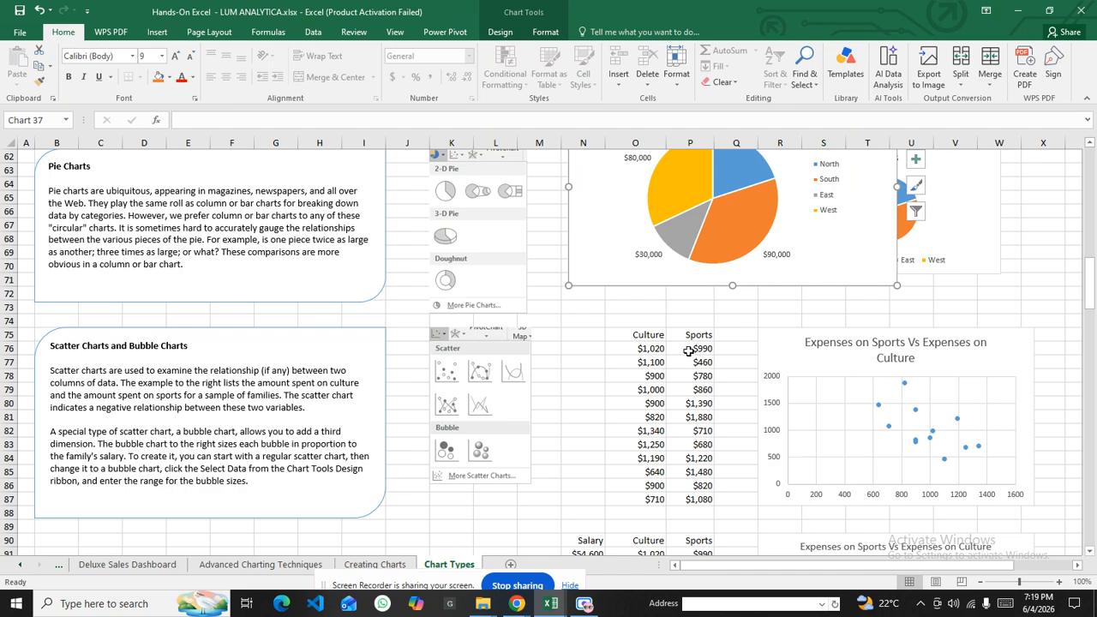
pyautogui.scroll(-3, 729, 405)
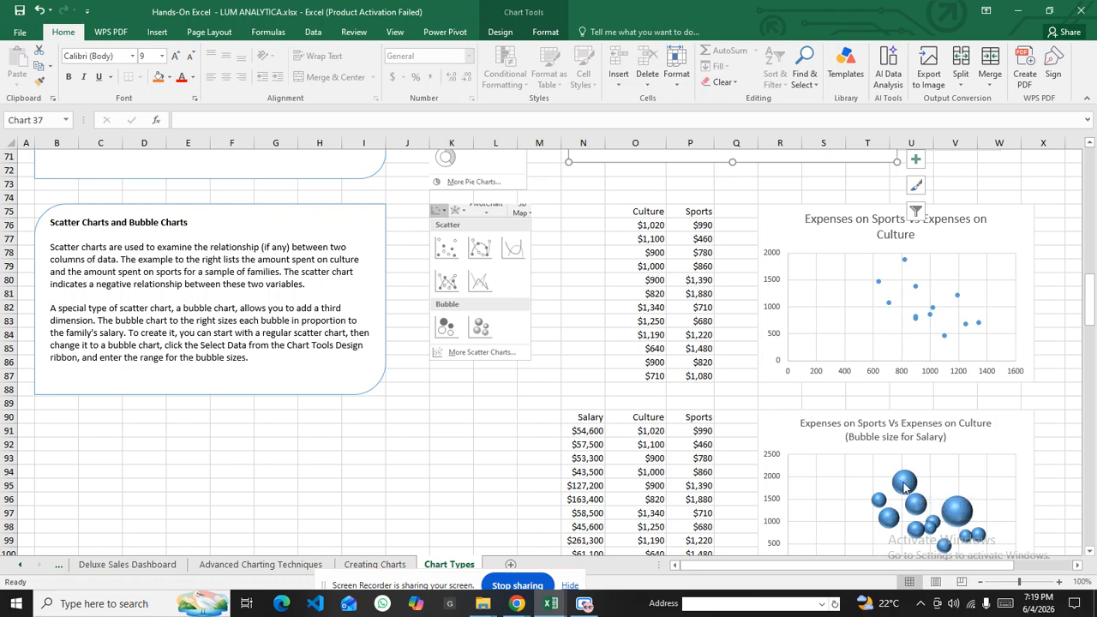
pyautogui.moveTo(904, 487)
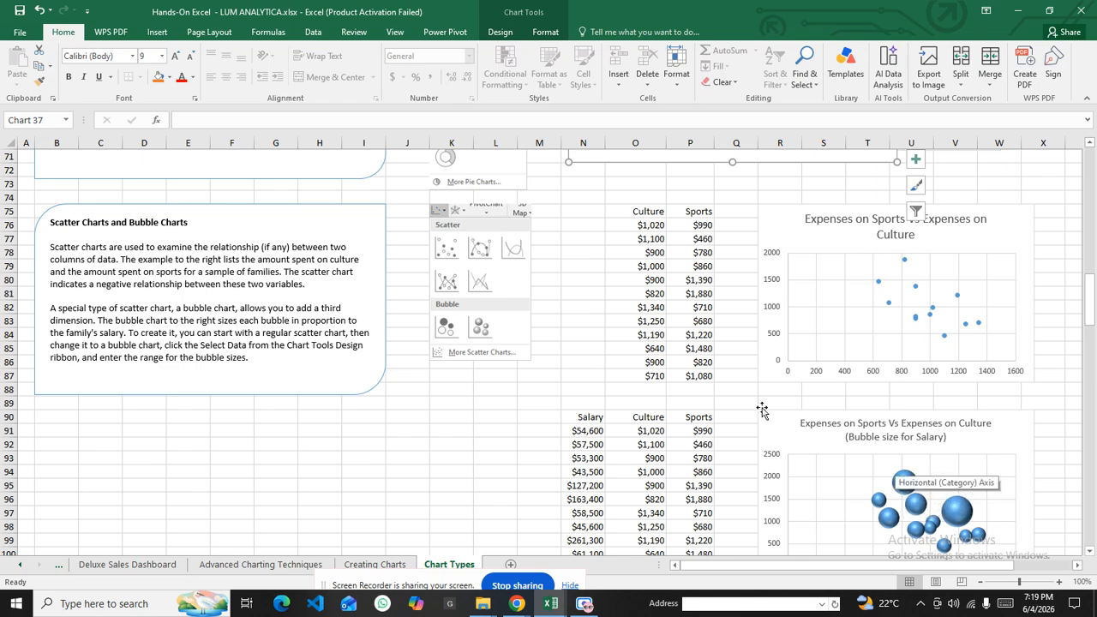
pyautogui.scroll(2, 696, 291)
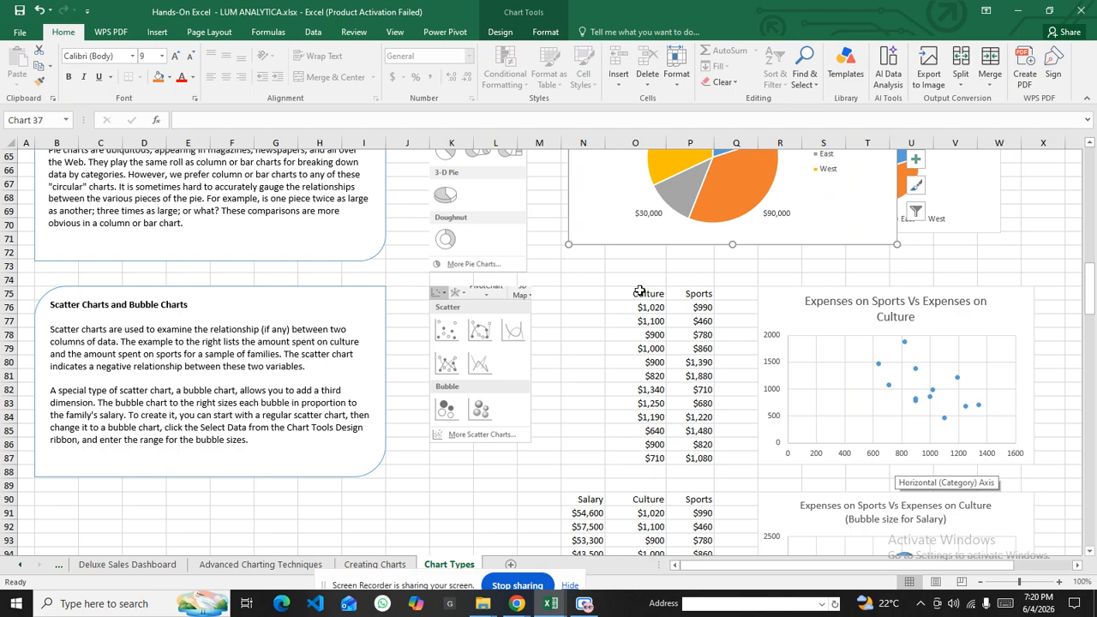
# Select O75:P87 and insert a plain Scatter chart of Culture versus Sports spending
pyautogui.moveTo(639, 291); pyautogui.dragTo(704, 462)
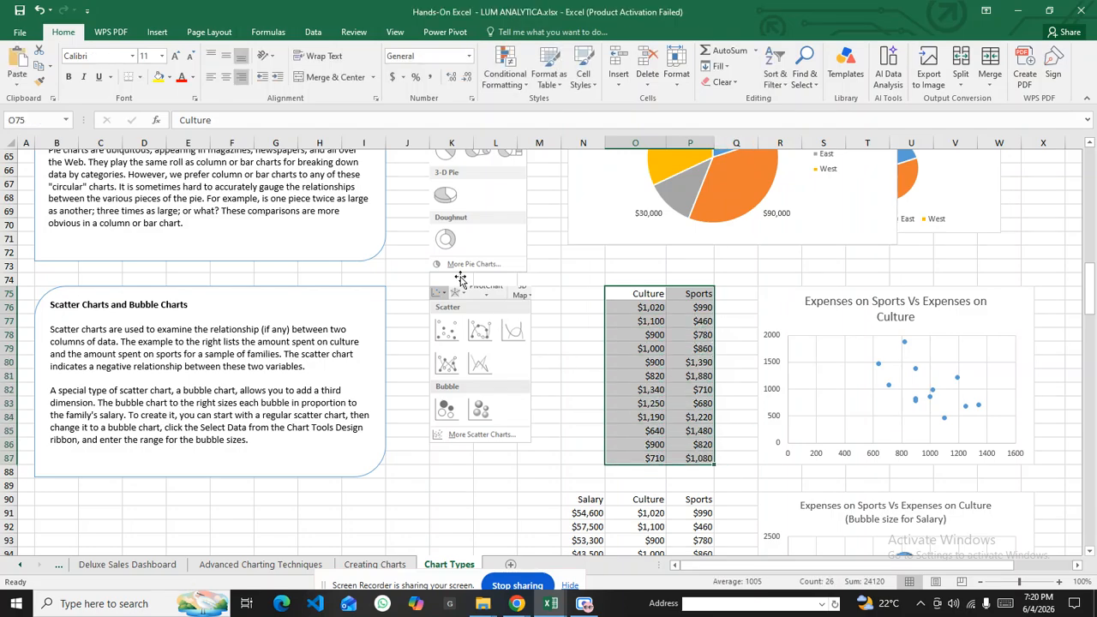
pyautogui.click(157, 32)
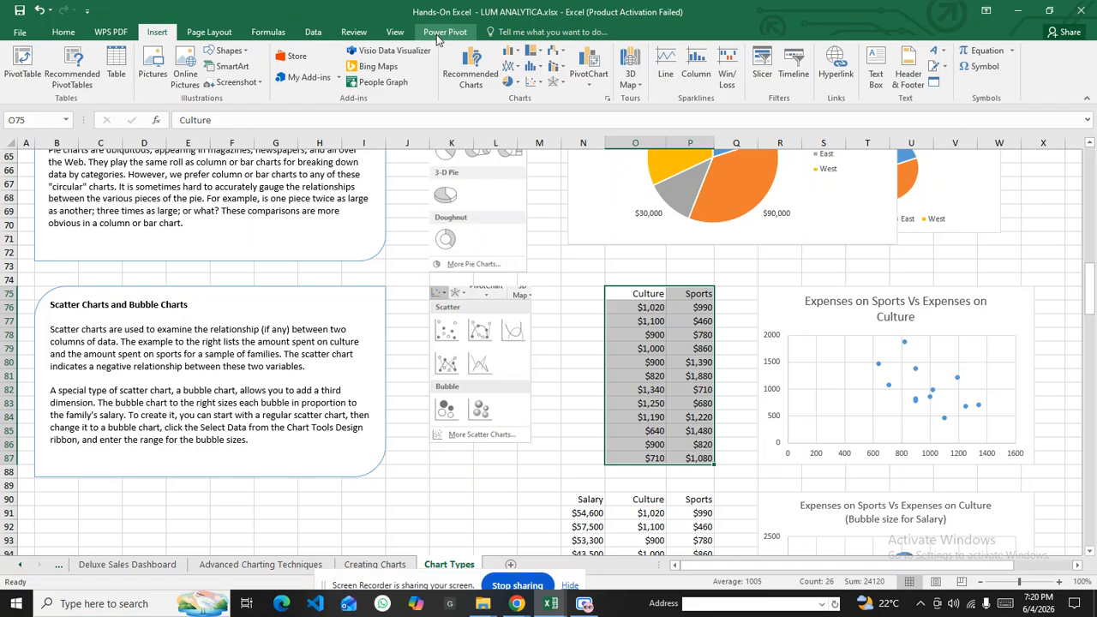
pyautogui.click(542, 83)
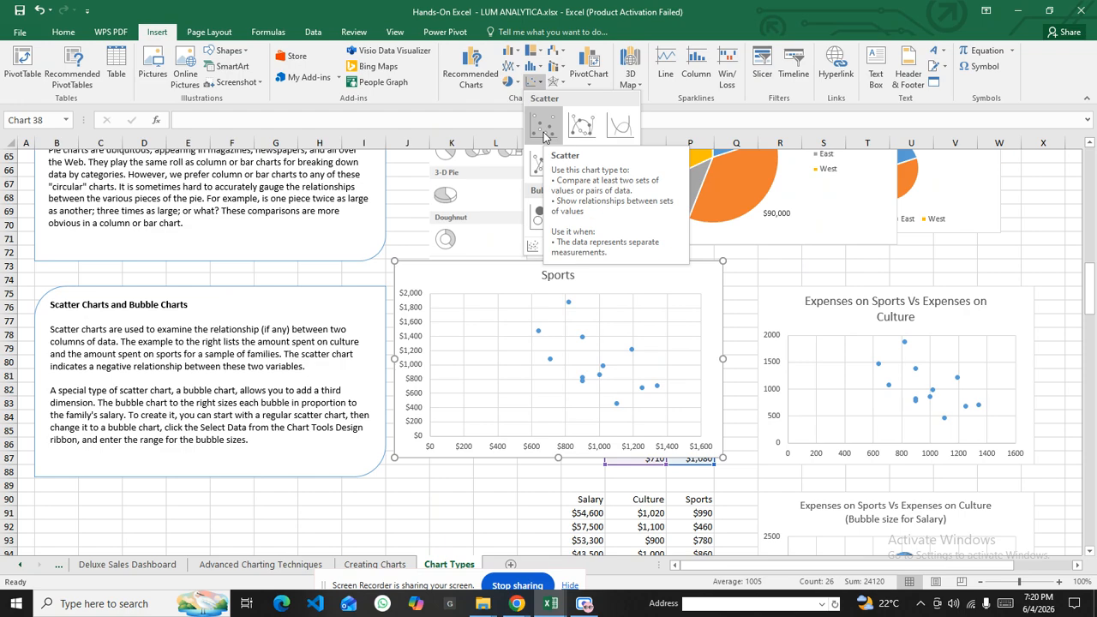
pyautogui.click(543, 131)
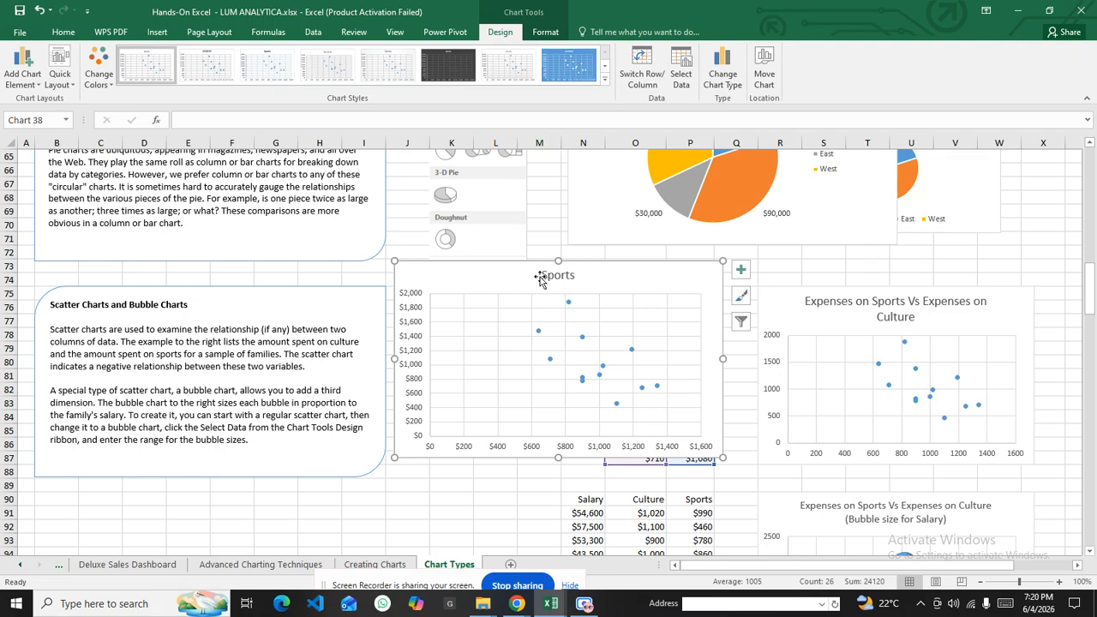
# Copy the right chart's 'Expenses on Sports Vs Expenses on Culture' title onto the Sports chart
pyautogui.moveTo(526, 272); pyautogui.dragTo(509, 289)
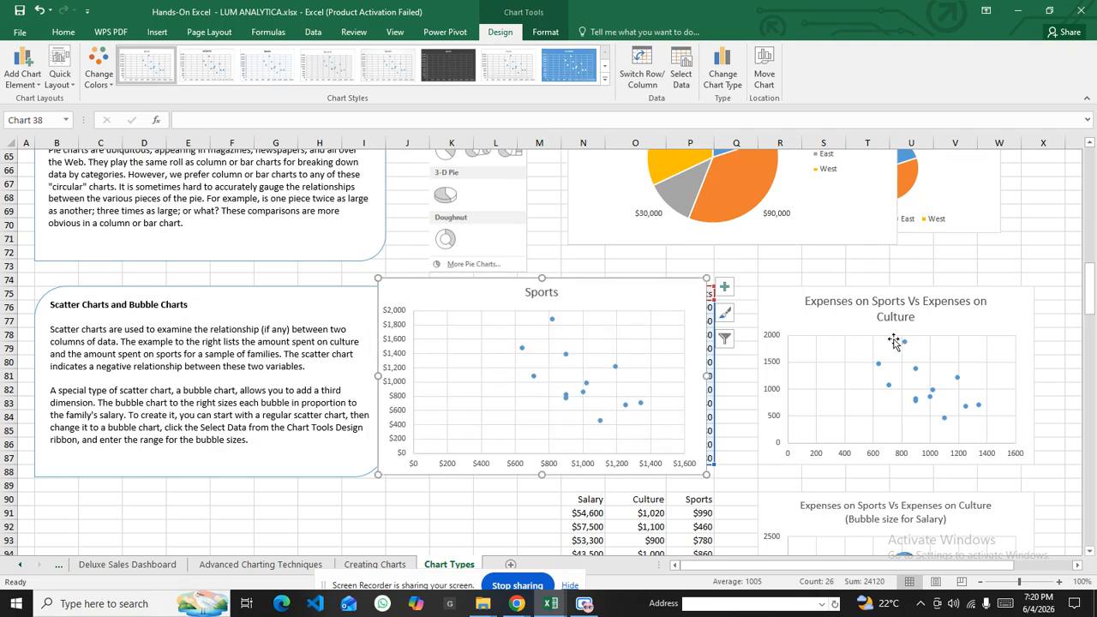
pyautogui.click(915, 317)
pyautogui.doubleClick(919, 315)
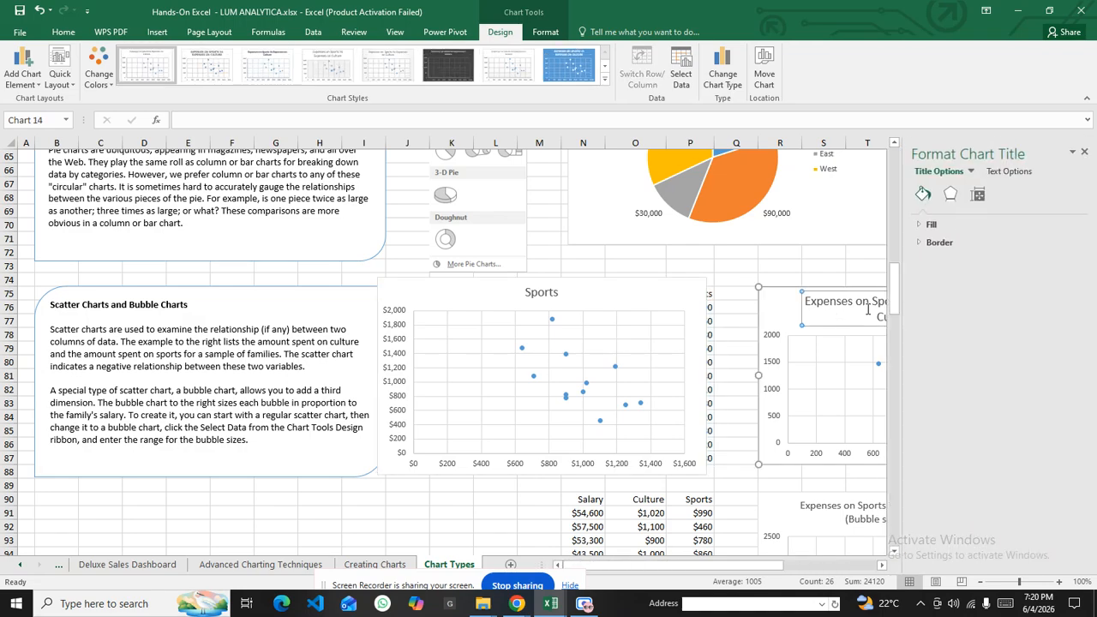
pyautogui.click(1083, 153)
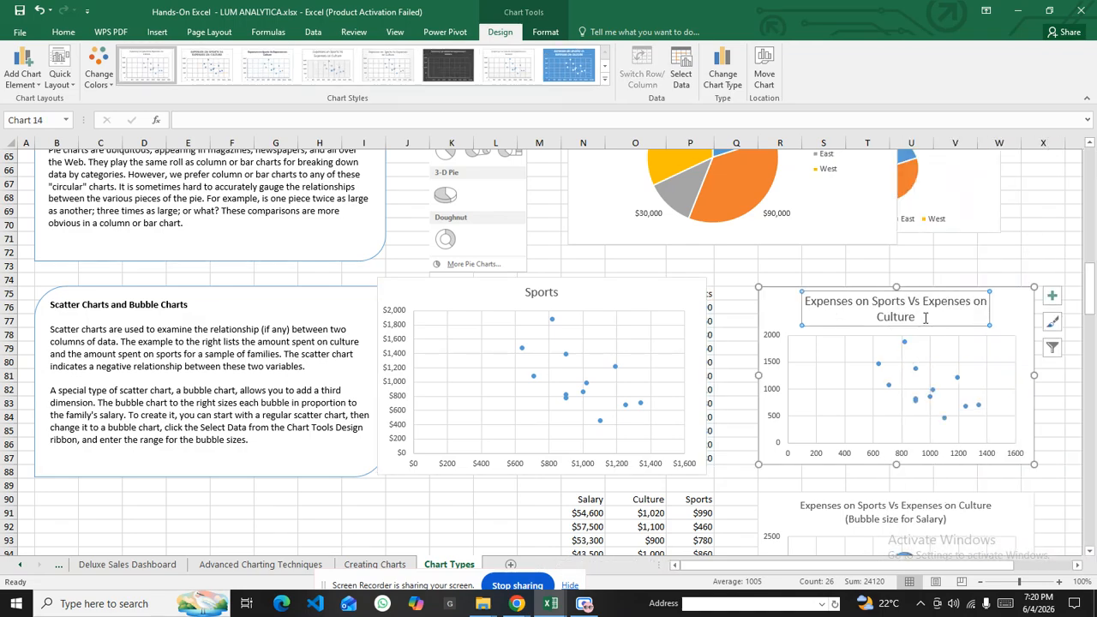
pyautogui.moveTo(916, 318); pyautogui.dragTo(806, 306)
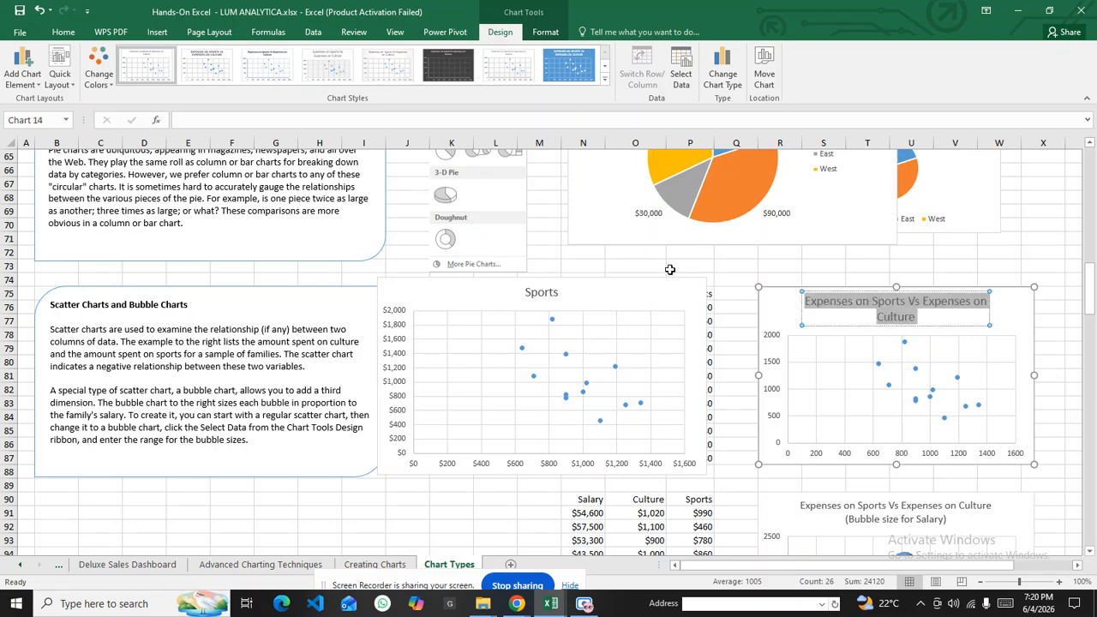
pyautogui.doubleClick(551, 291)
pyautogui.doubleClick(551, 291)
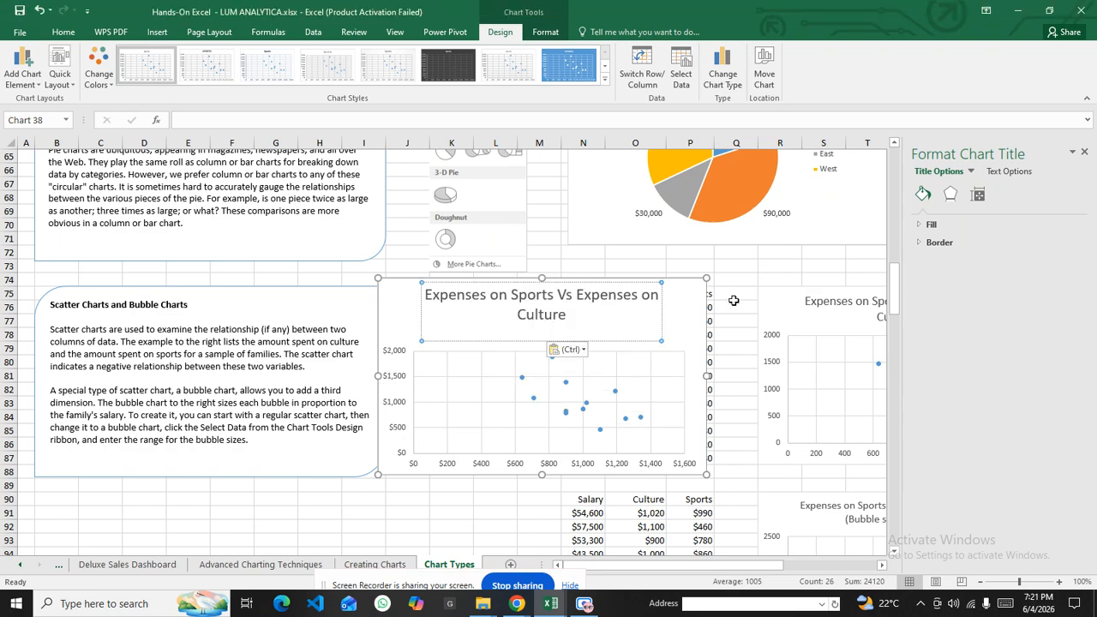
pyautogui.press('BackSpace')
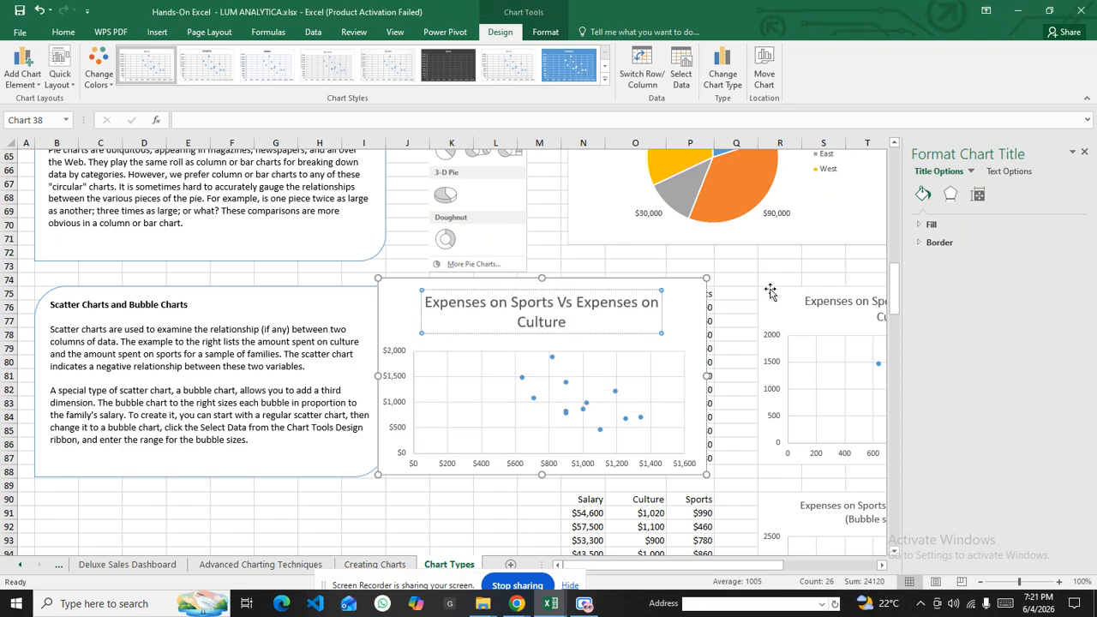
# Finish the title edit, close the Format pane, and select O90:P102 including headers
pyautogui.click(767, 283)
pyautogui.click(776, 266)
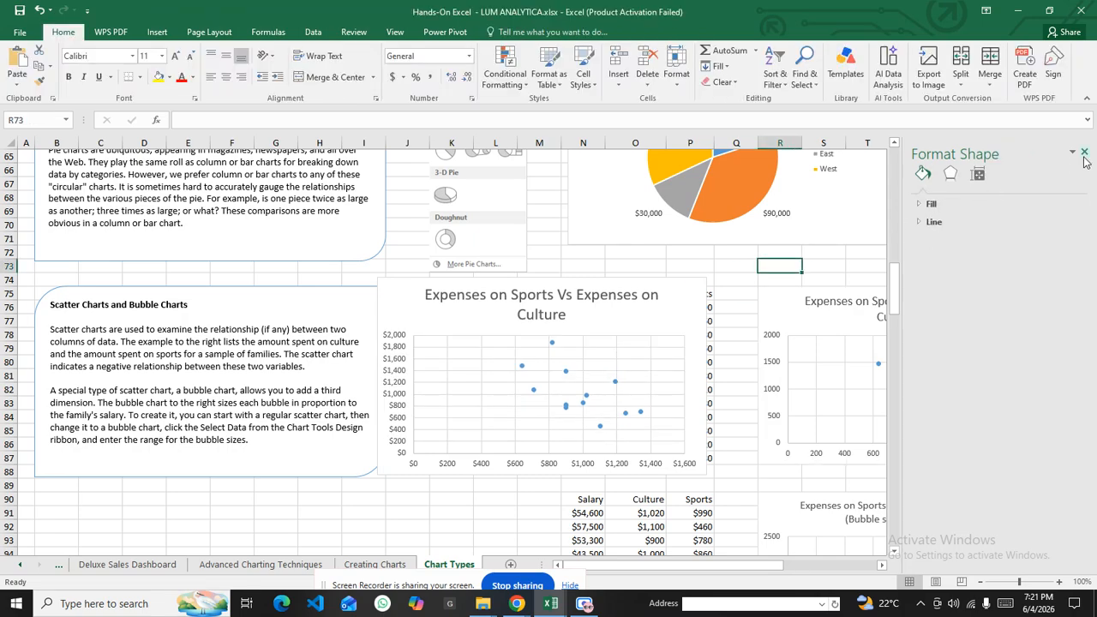
pyautogui.click(1084, 152)
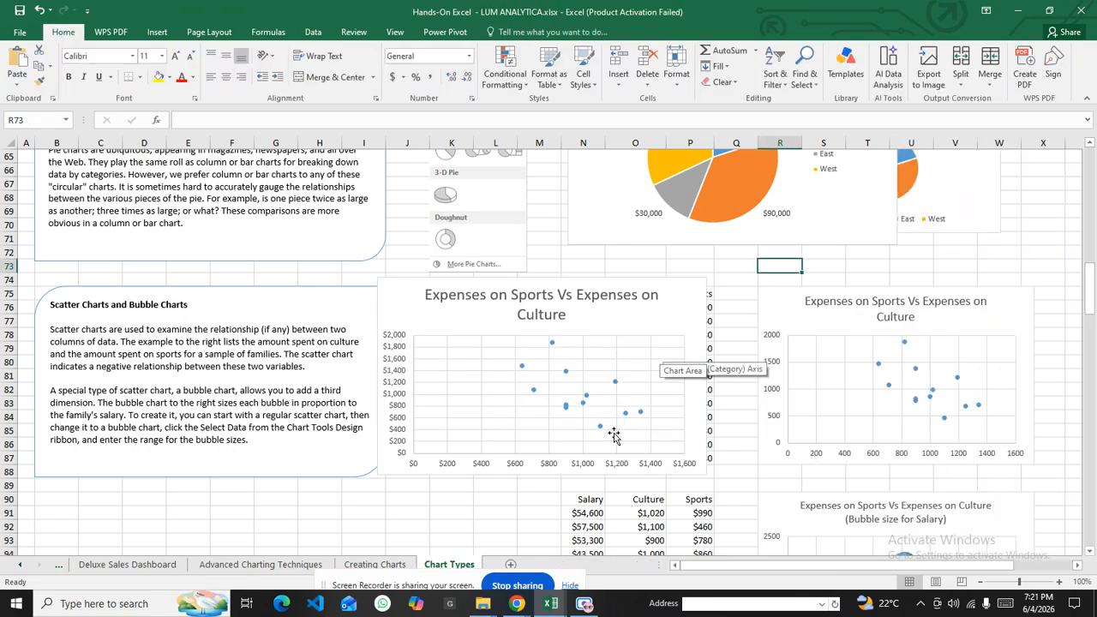
pyautogui.scroll(-3, 308, 412)
pyautogui.scroll(-2, 516, 415)
pyautogui.scroll(3, 521, 391)
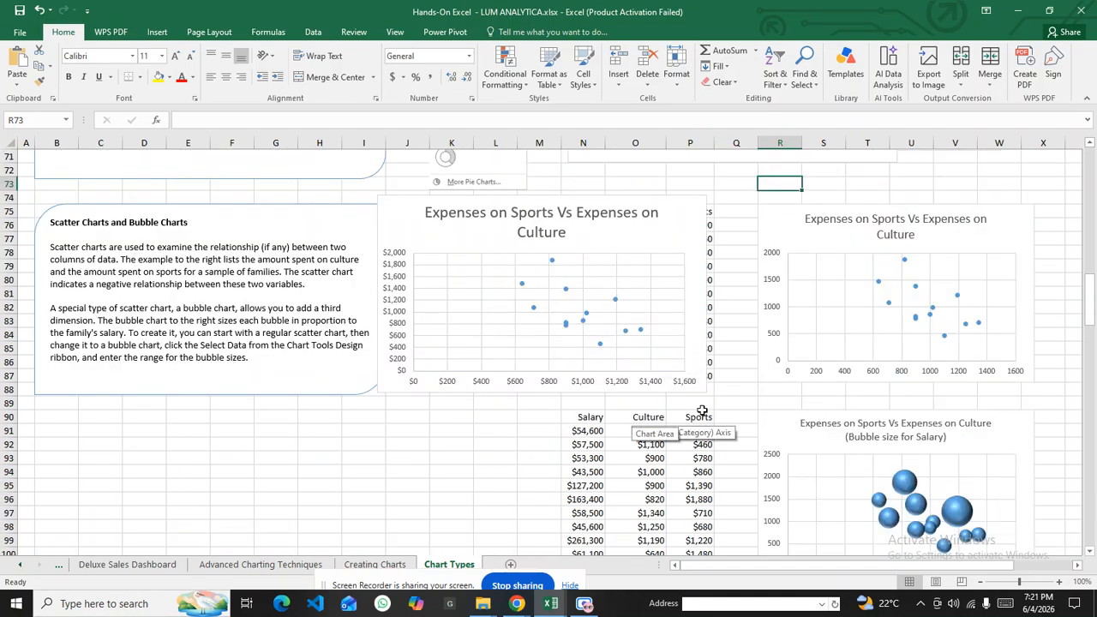
pyautogui.scroll(-2, 640, 438)
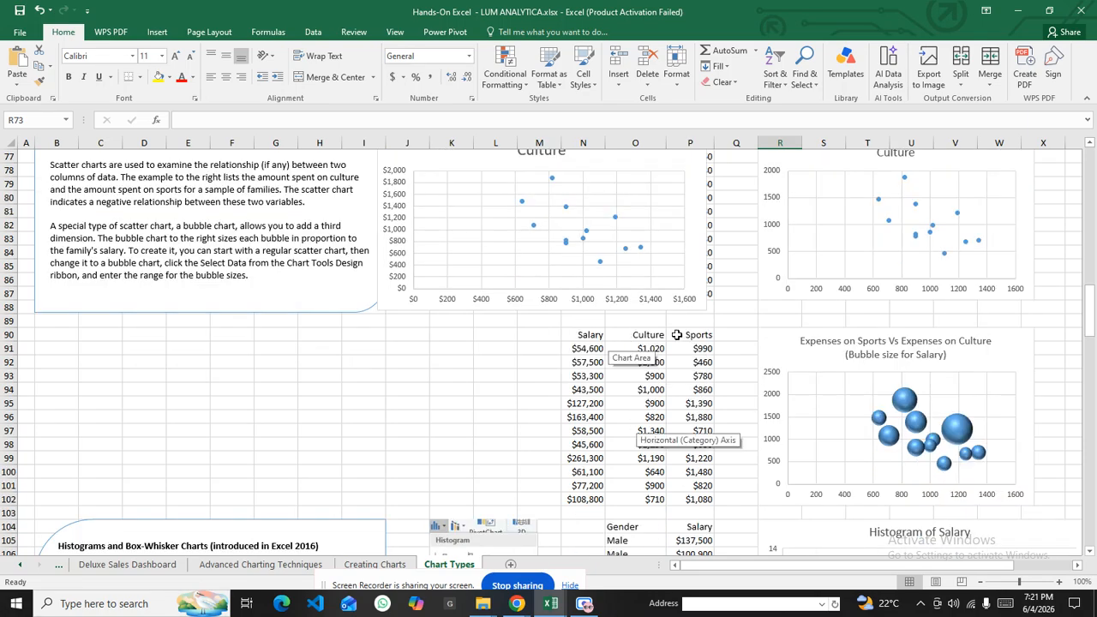
pyautogui.scroll(-2, 649, 294)
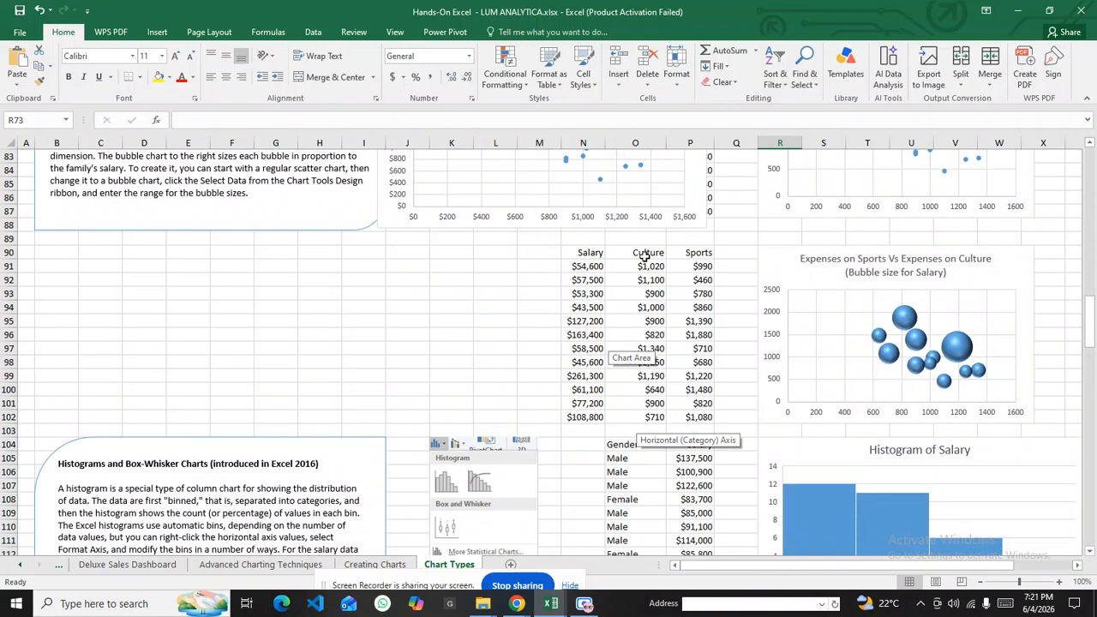
pyautogui.moveTo(635, 252); pyautogui.dragTo(711, 418)
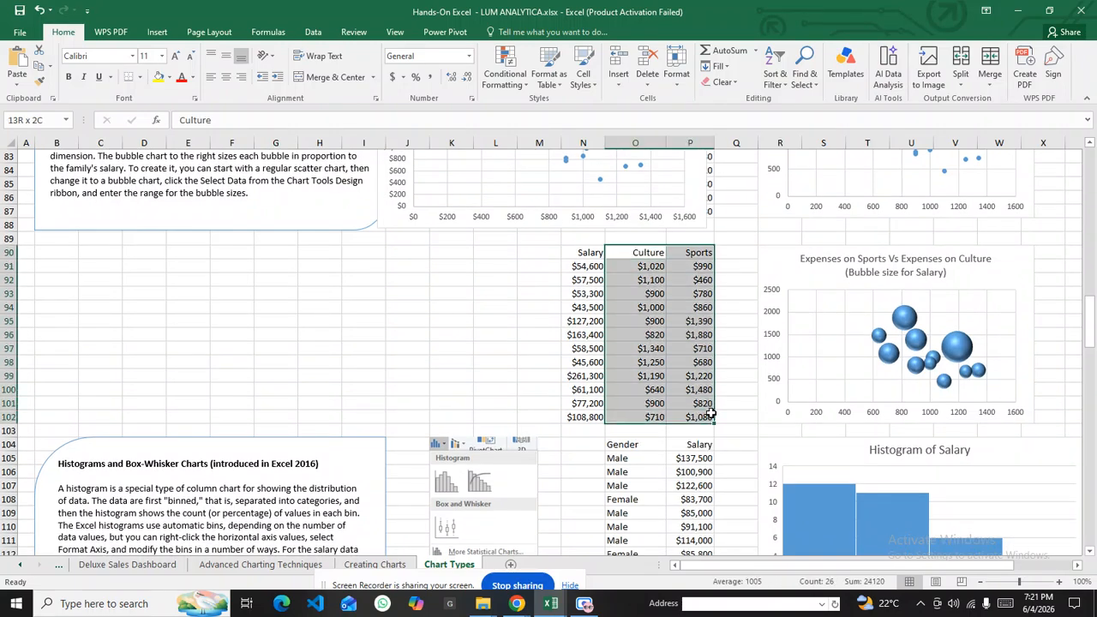
# Insert a 3-D bubble chart titled Sports from the Culture and Sports data
pyautogui.click(158, 32)
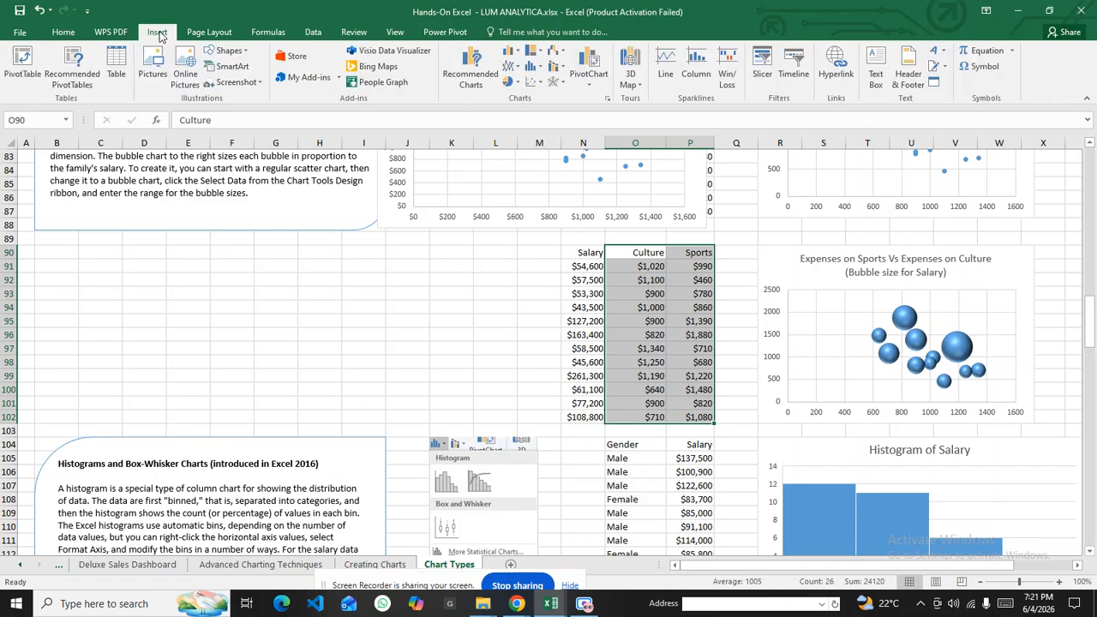
pyautogui.click(534, 82)
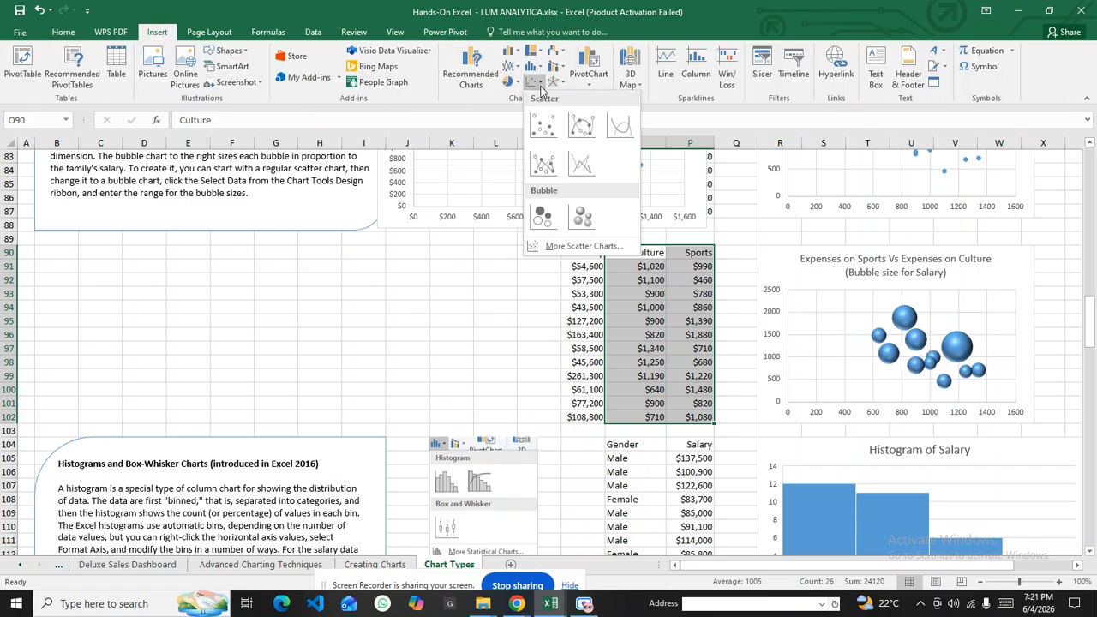
pyautogui.click(580, 219)
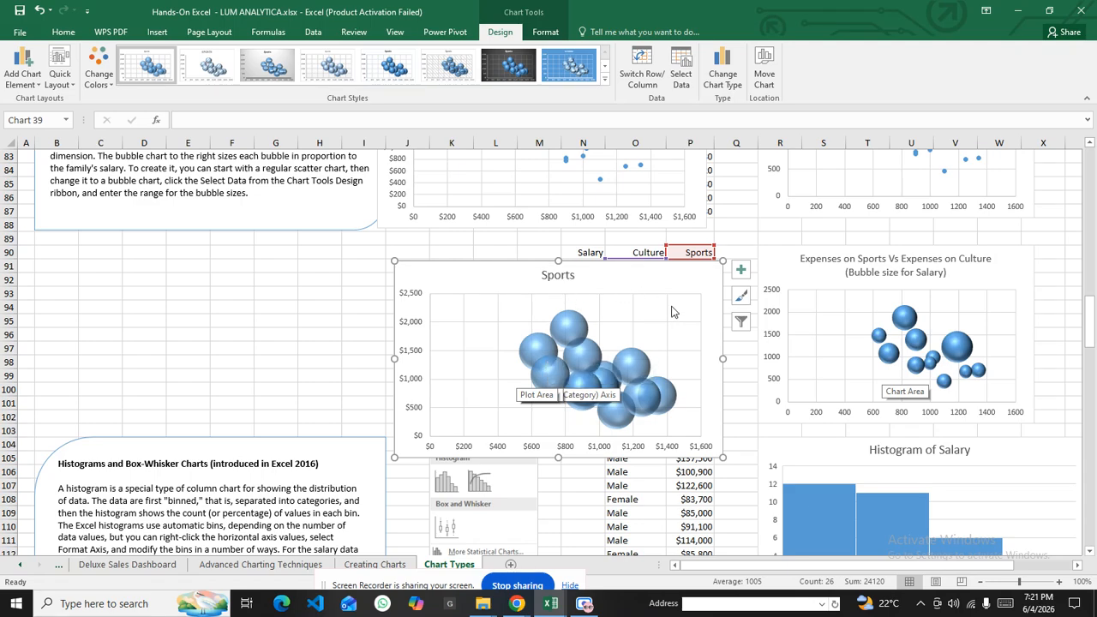
# Drag the Sports bubble chart left to sit beside the data table
pyautogui.moveTo(656, 397)
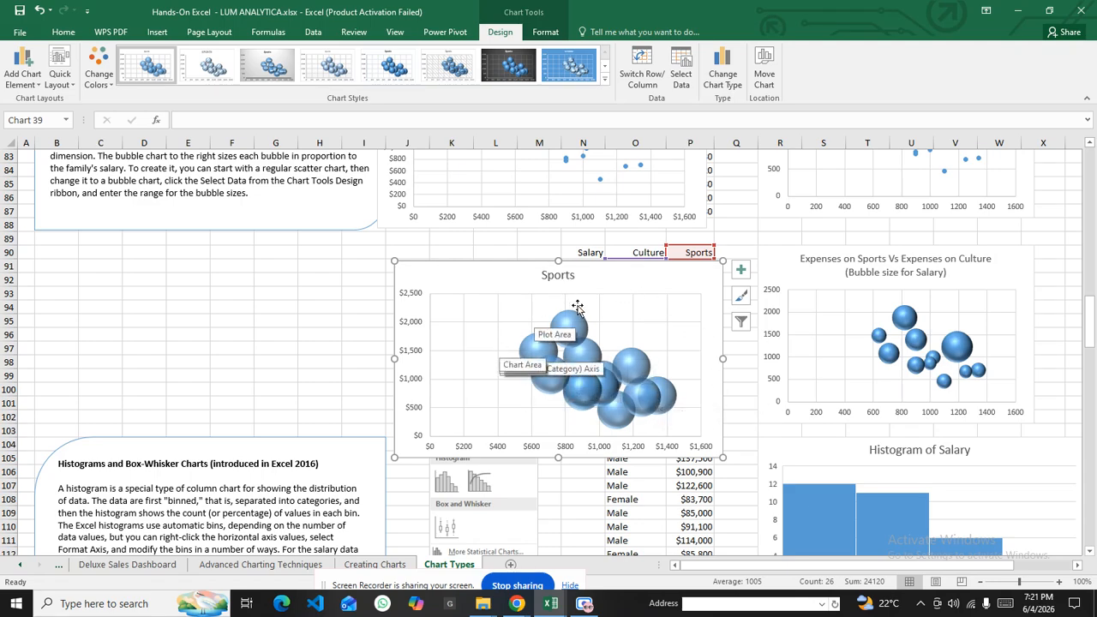
pyautogui.moveTo(463, 268); pyautogui.dragTo(507, 195)
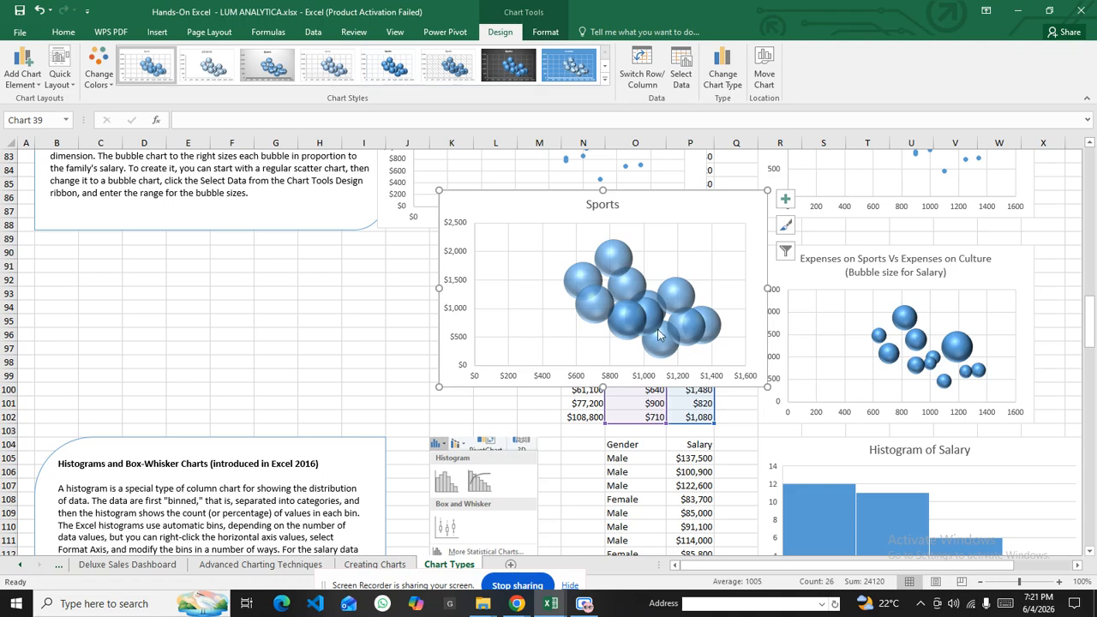
pyautogui.moveTo(543, 208); pyautogui.dragTo(277, 211)
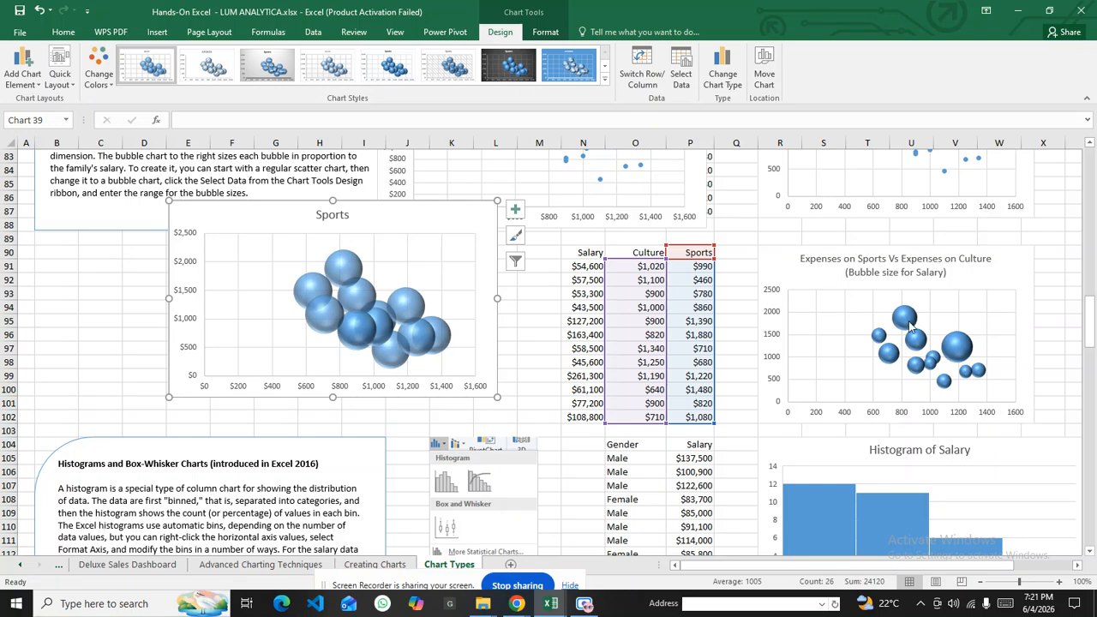
pyautogui.moveTo(909, 325)
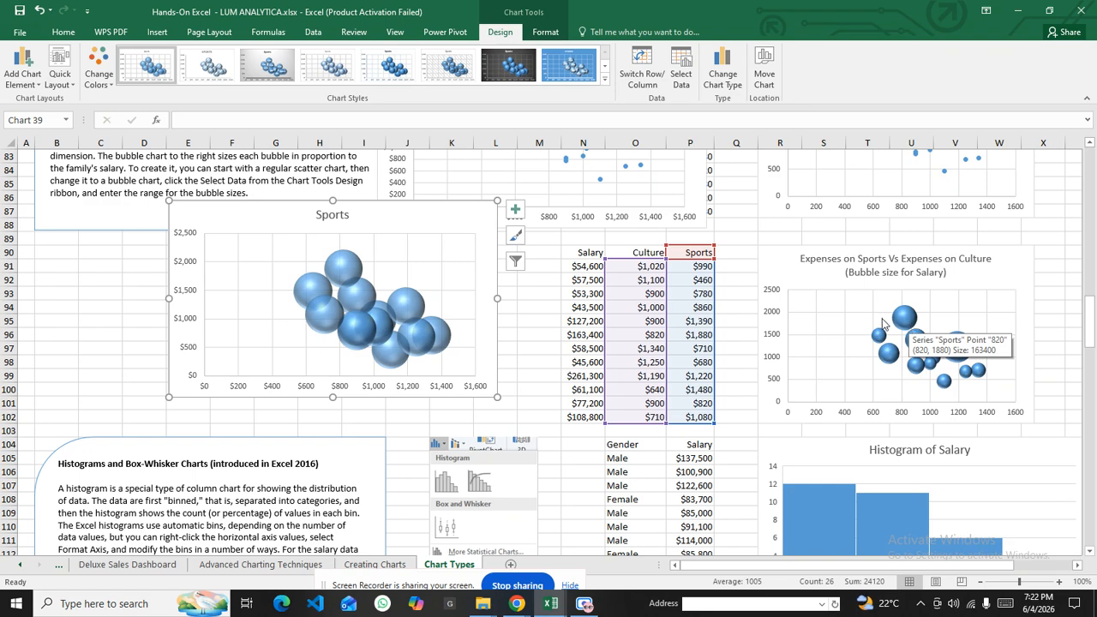
pyautogui.moveTo(447, 228); pyautogui.dragTo(583, 228)
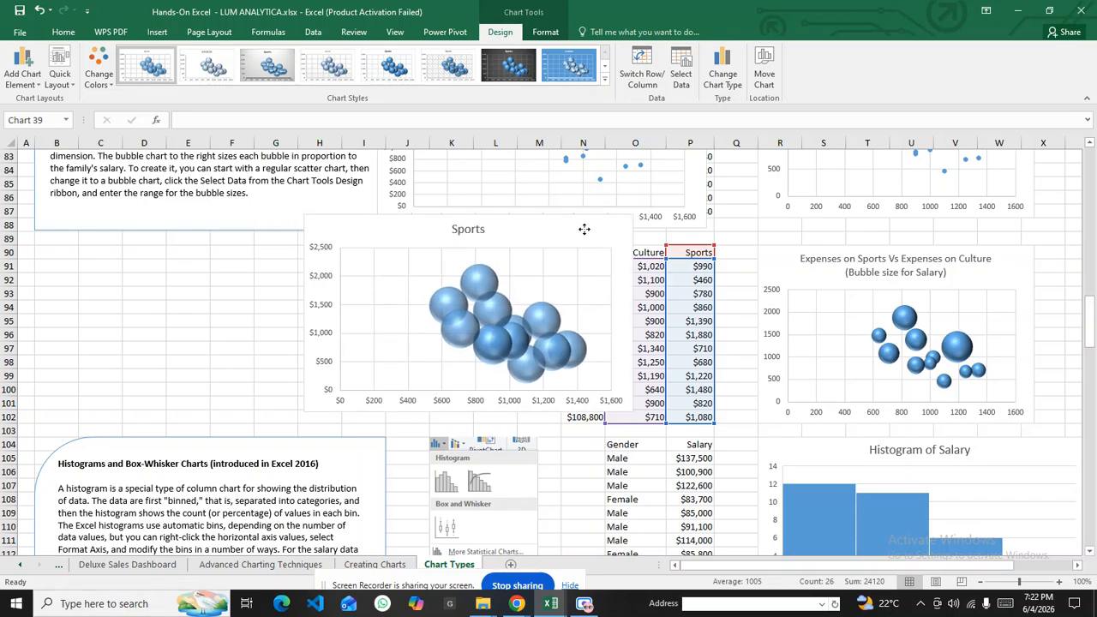
pyautogui.scroll(-4, 325, 334)
pyautogui.scroll(-3, 514, 377)
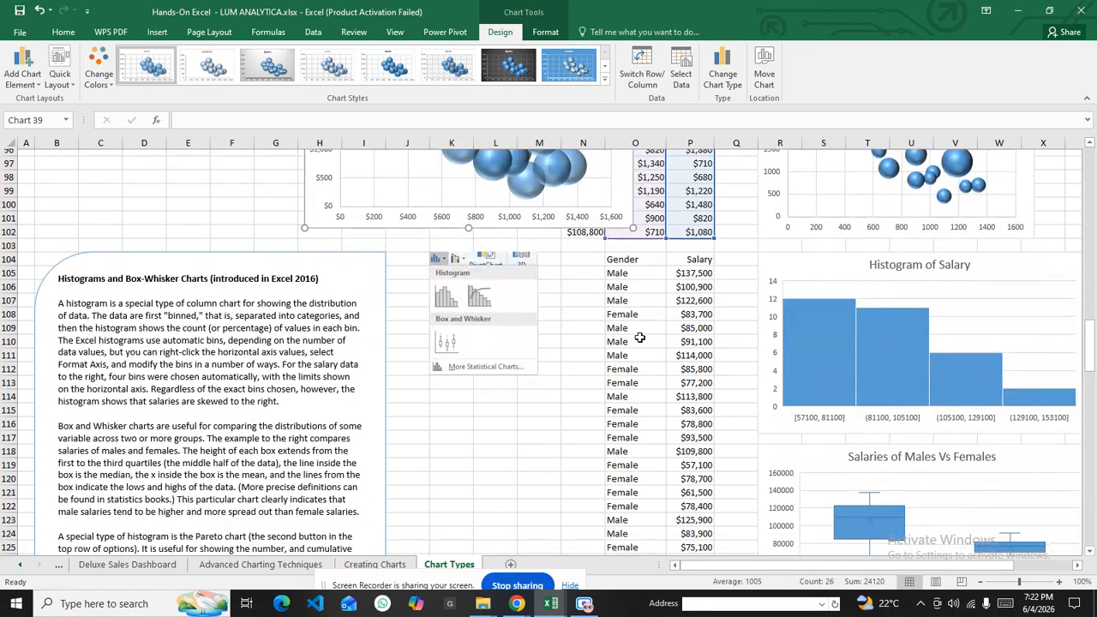
pyautogui.click(164, 213)
pyautogui.scroll(3, 536, 291)
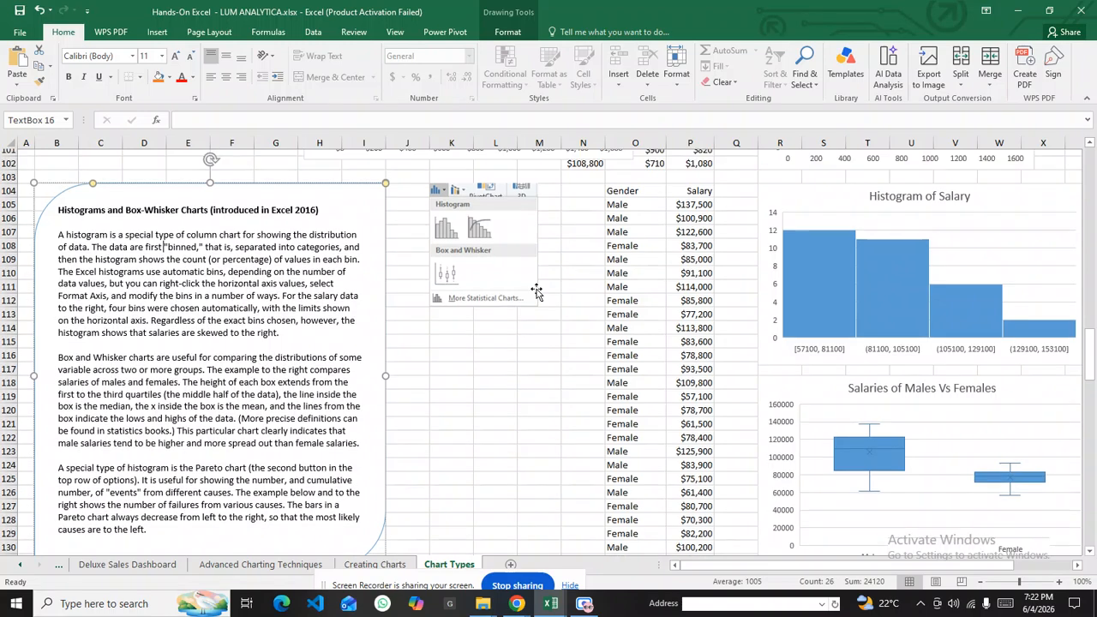
pyautogui.scroll(-2, 536, 308)
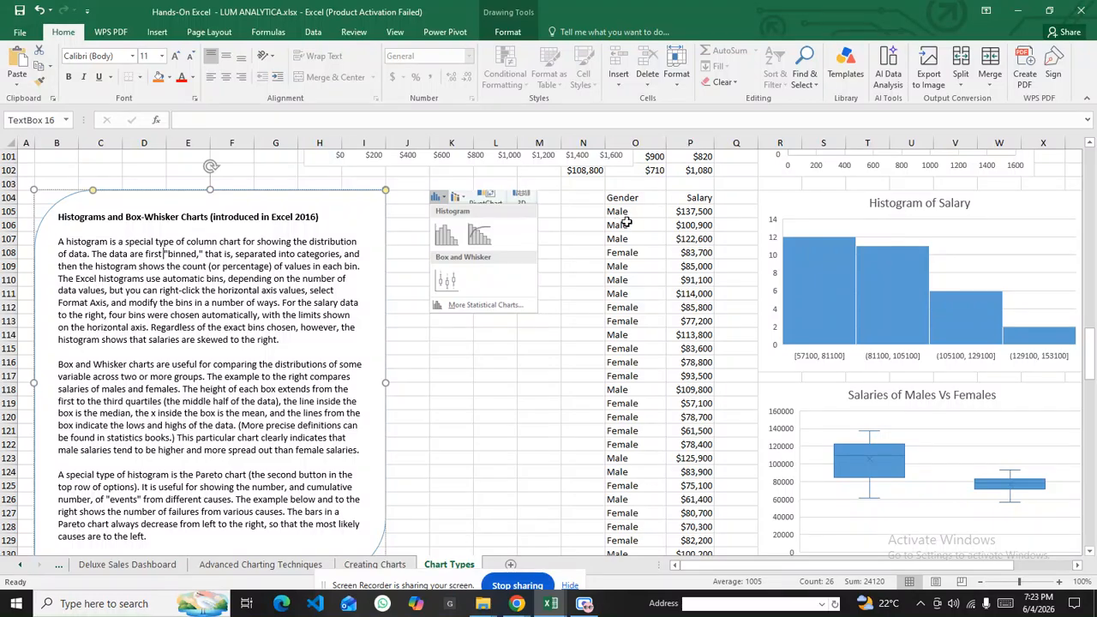
# Select the Salary column from header cell P104 down to its last value
pyautogui.scroll(3, 661, 221)
pyautogui.scroll(3, 425, 165)
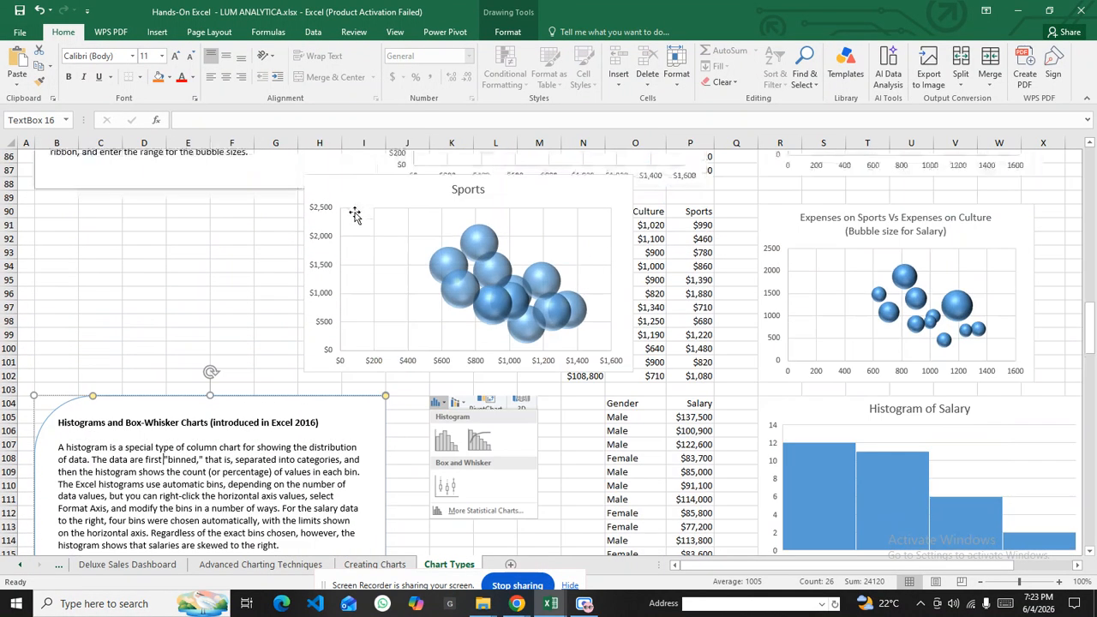
pyautogui.click(345, 189)
pyautogui.scroll(-3, 566, 310)
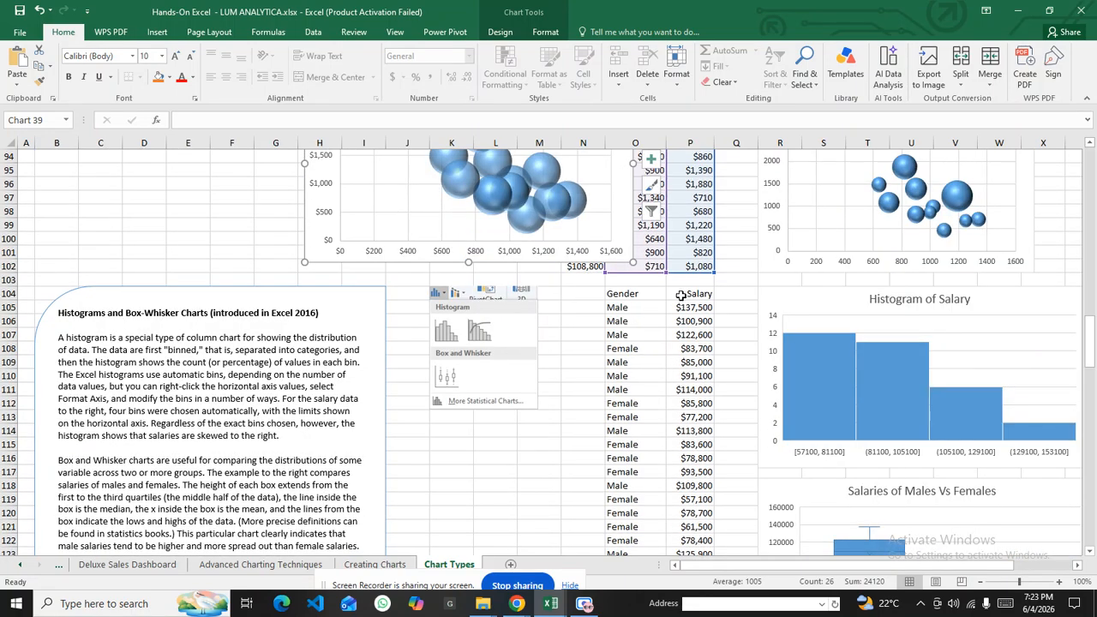
pyautogui.click(683, 293)
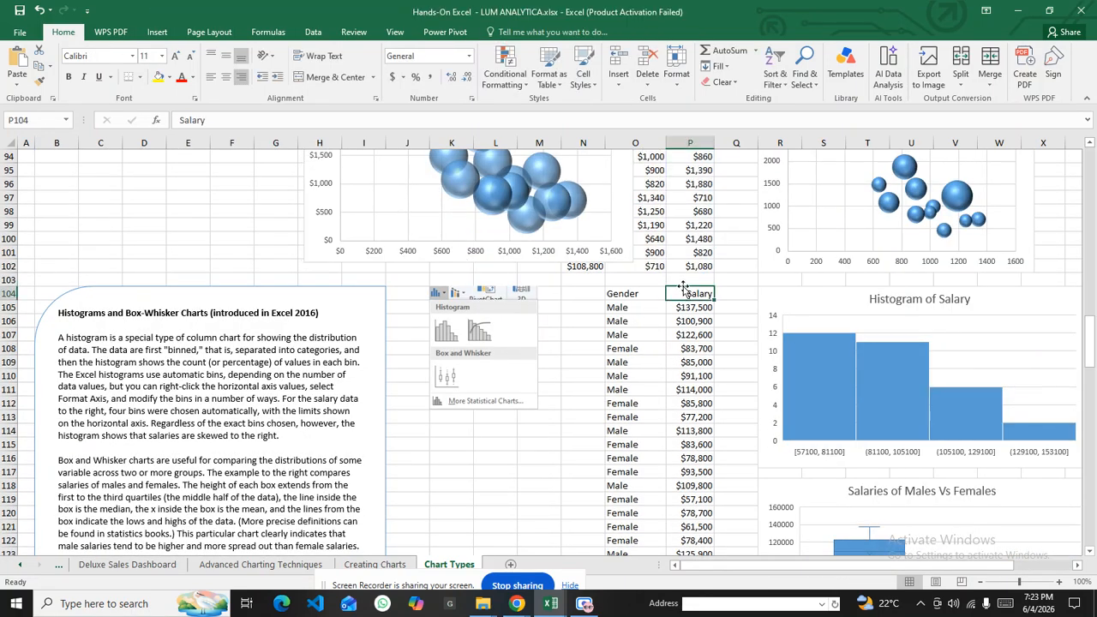
pyautogui.moveTo(682, 292); pyautogui.dragTo(691, 519)
pyautogui.scroll(3, 399, 343)
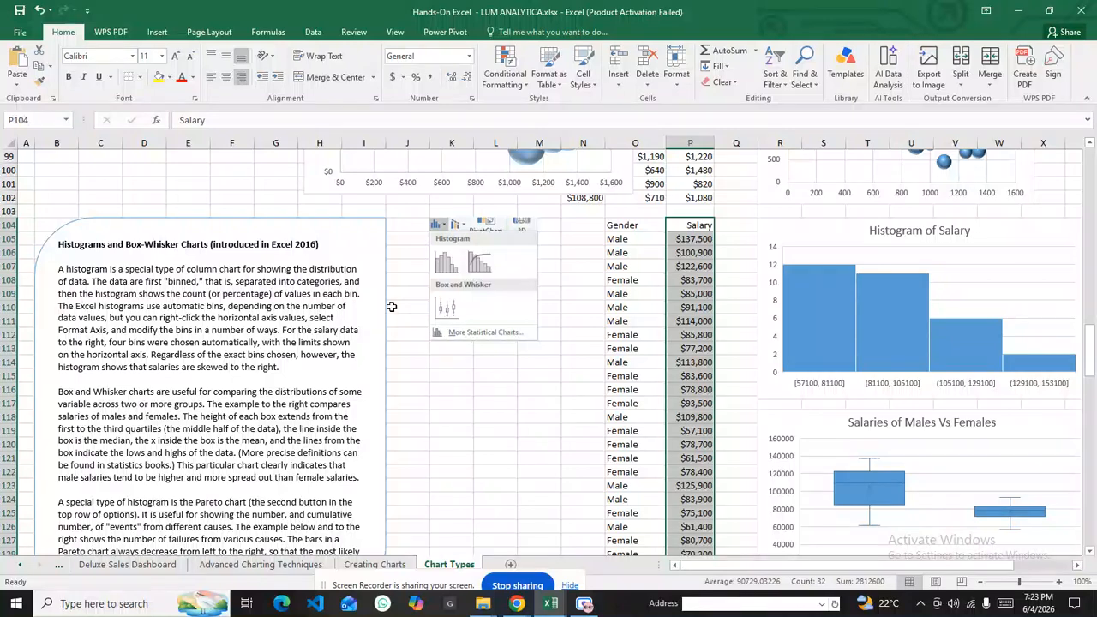
pyautogui.click(157, 35)
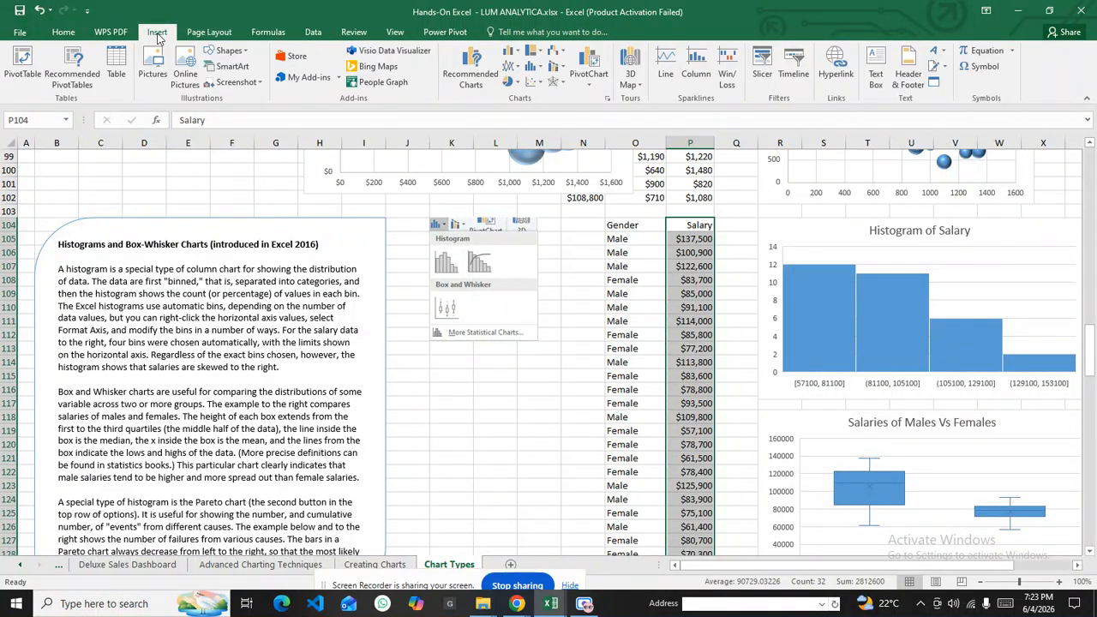
# Insert a four-bin histogram of the selected salaries, spanning $57,100 to $153,100
pyautogui.click(539, 71)
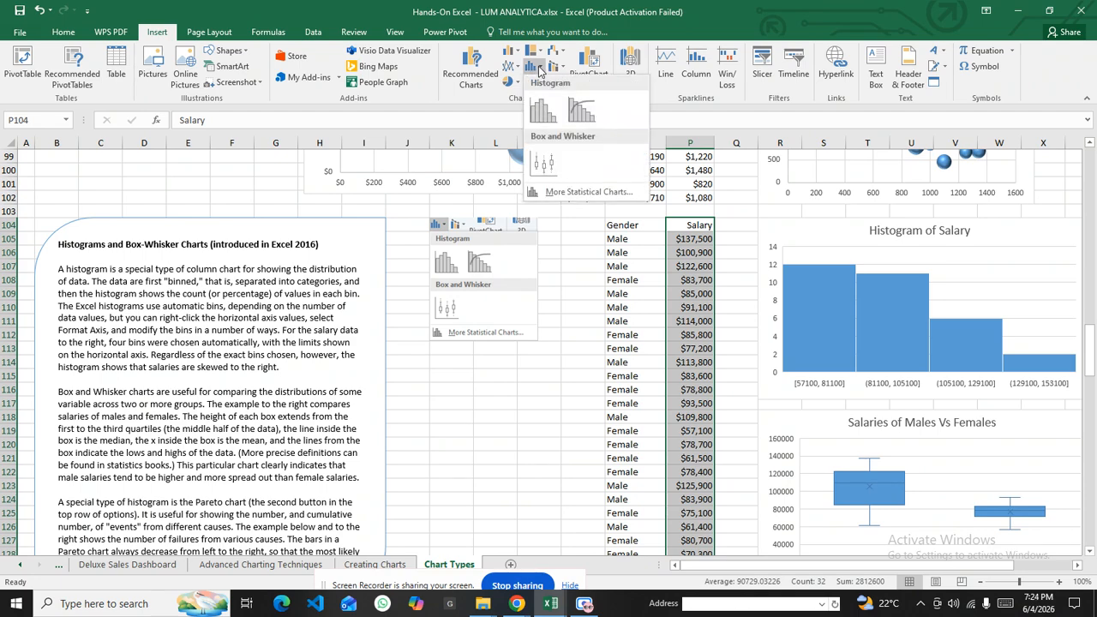
pyautogui.click(538, 113)
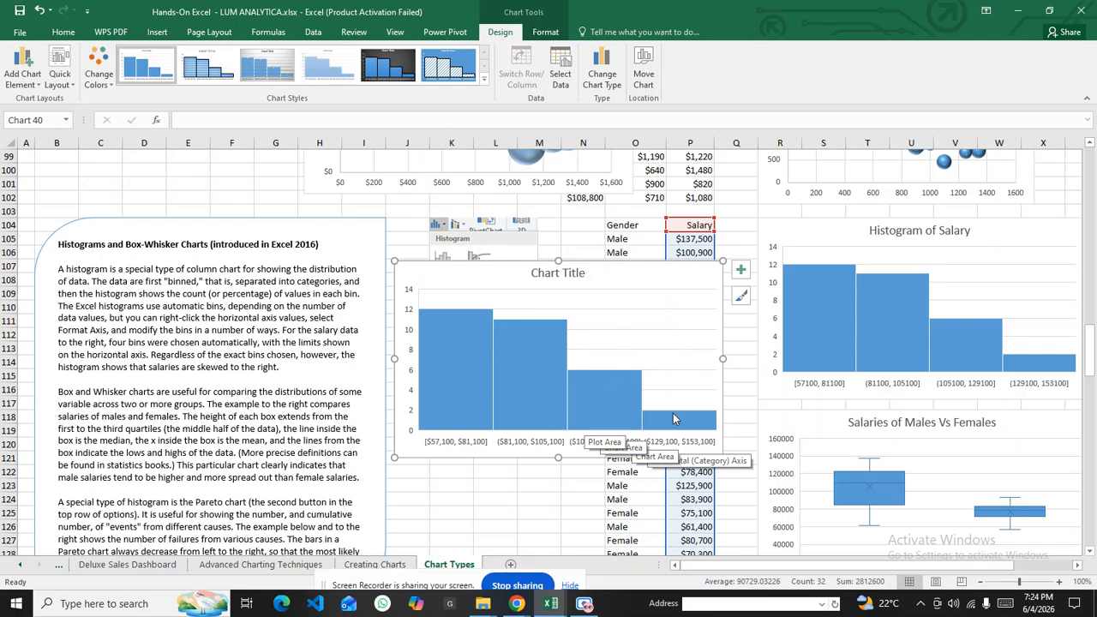
pyautogui.moveTo(671, 414)
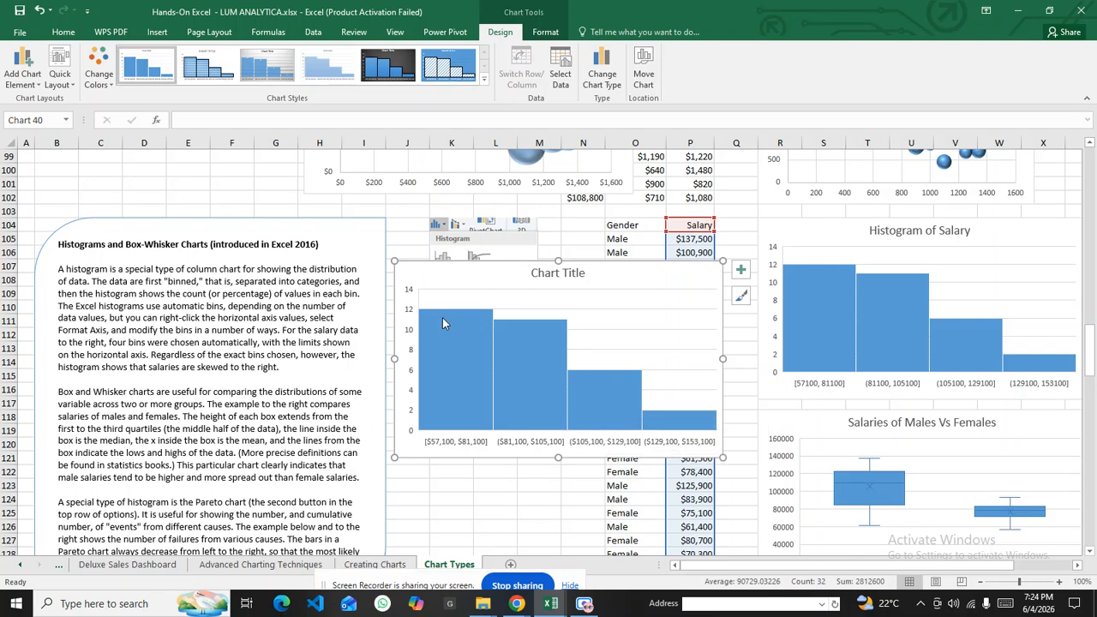
pyautogui.moveTo(441, 320)
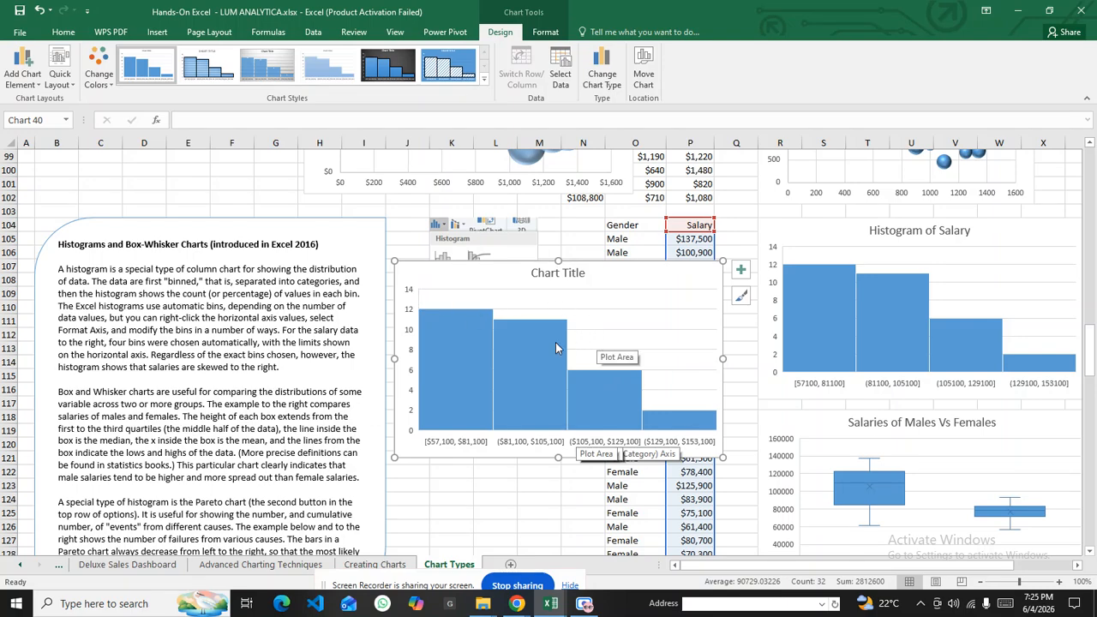
pyautogui.moveTo(491, 327)
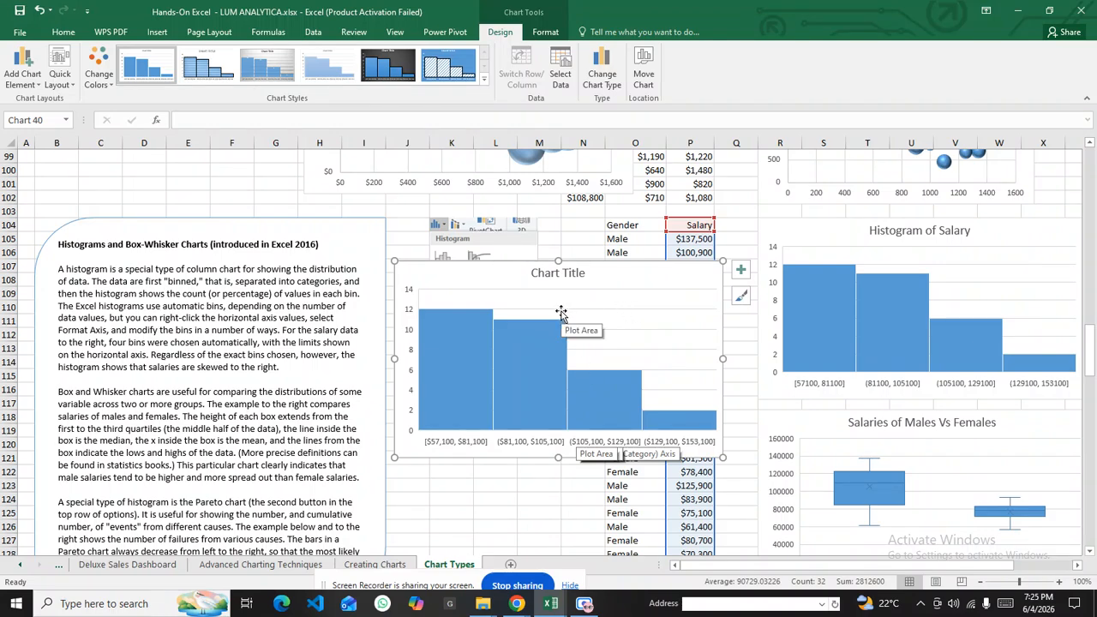
pyautogui.scroll(-5, 560, 314)
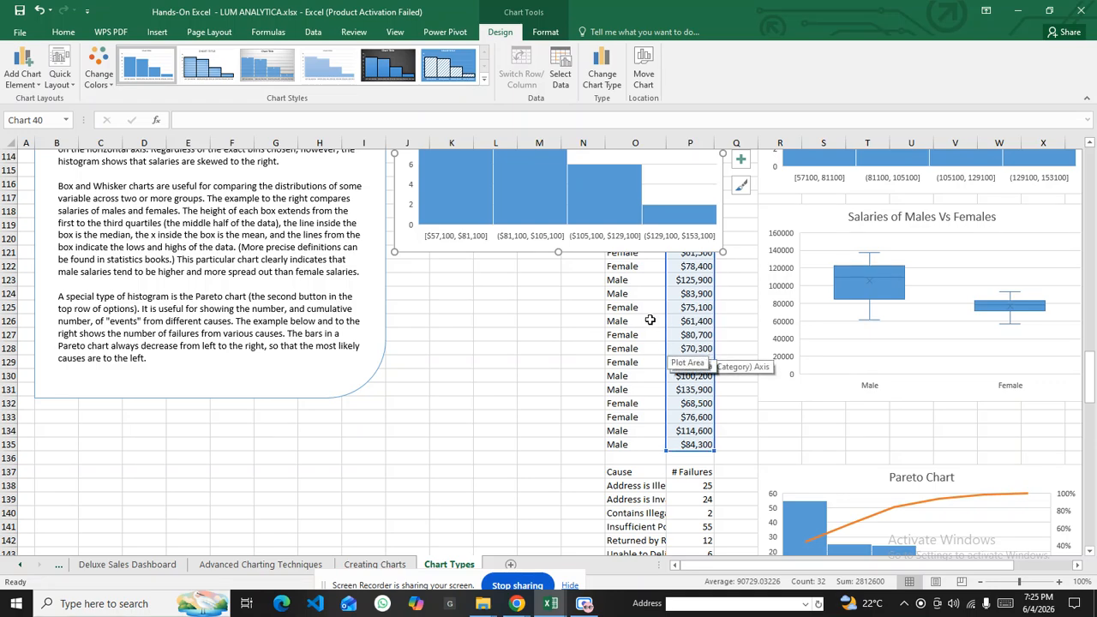
# Change the salary histogram to a Pareto chart with a cumulative percentage line
pyautogui.click(157, 32)
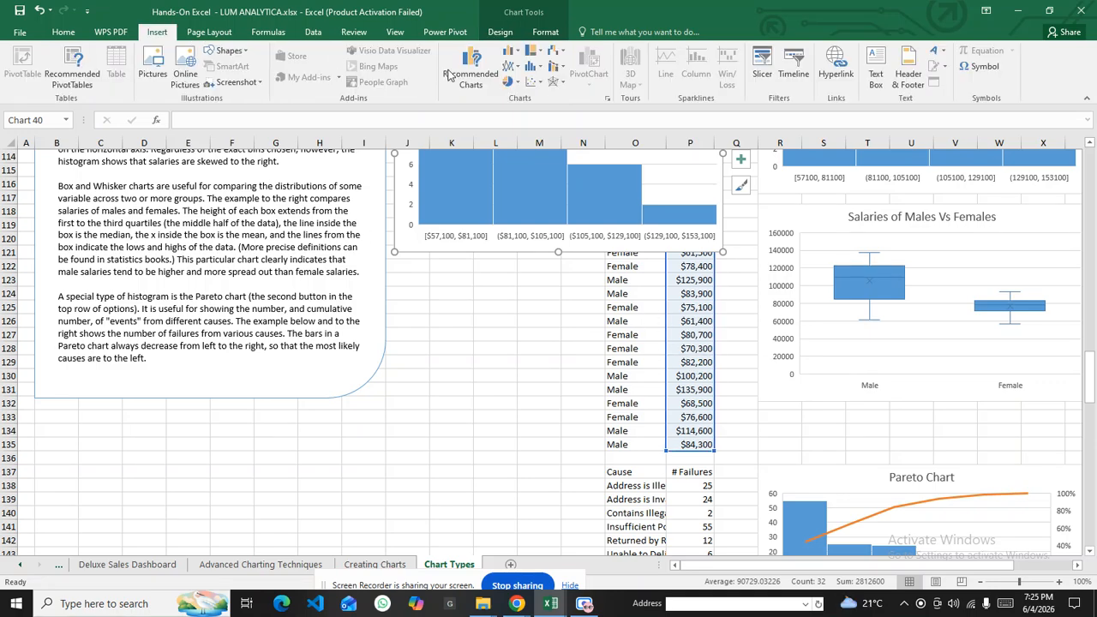
pyautogui.click(540, 70)
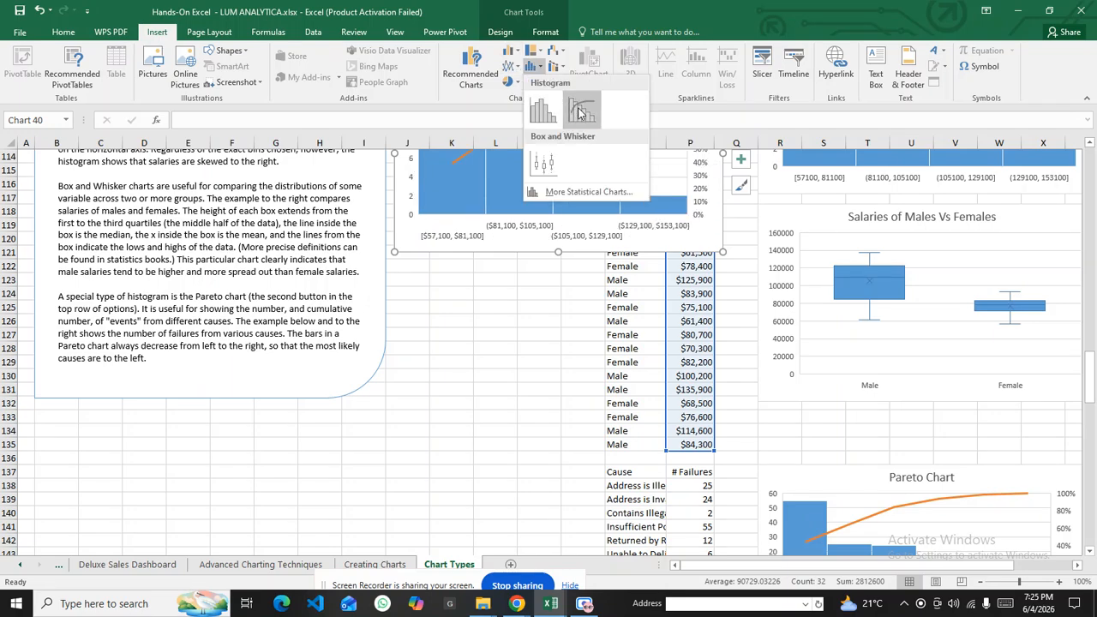
pyautogui.click(578, 108)
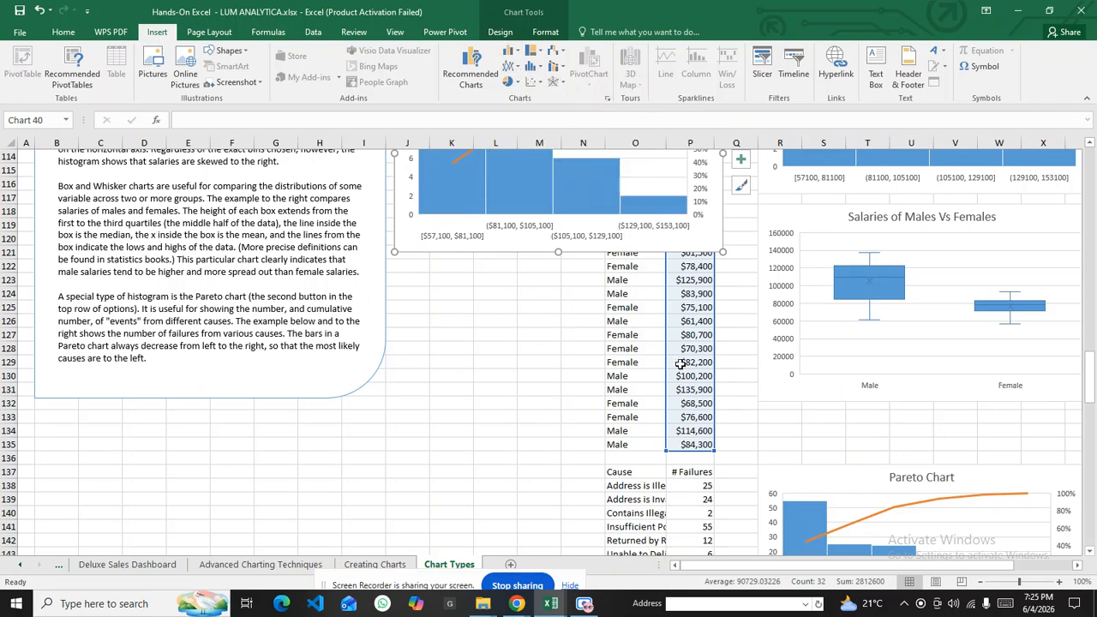
pyautogui.scroll(2, 614, 272)
pyautogui.scroll(3, 613, 274)
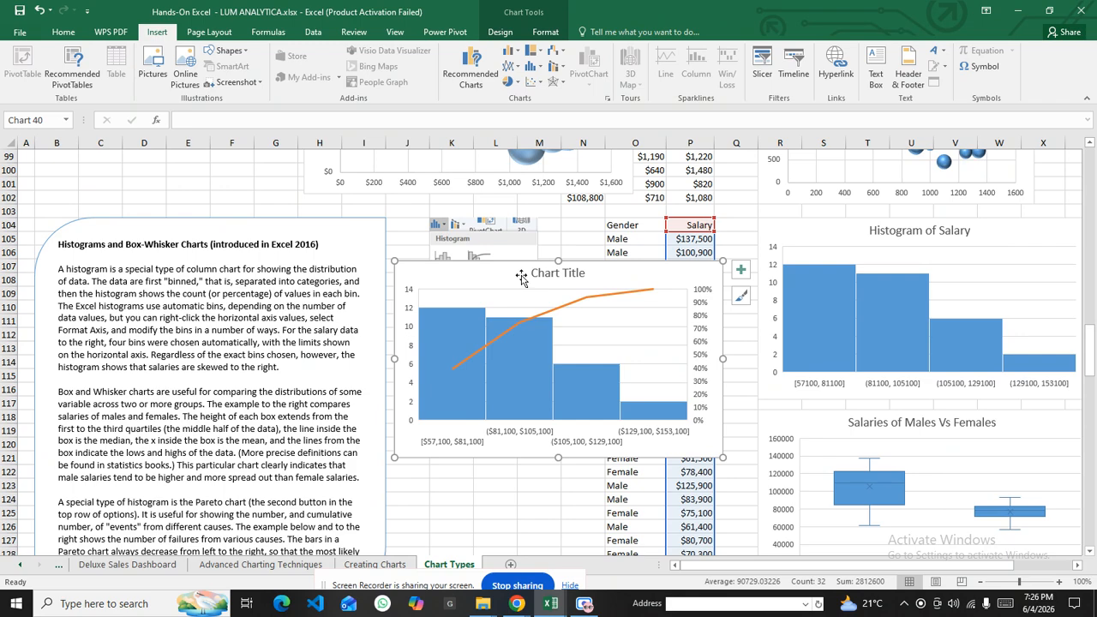
pyautogui.scroll(-4, 511, 300)
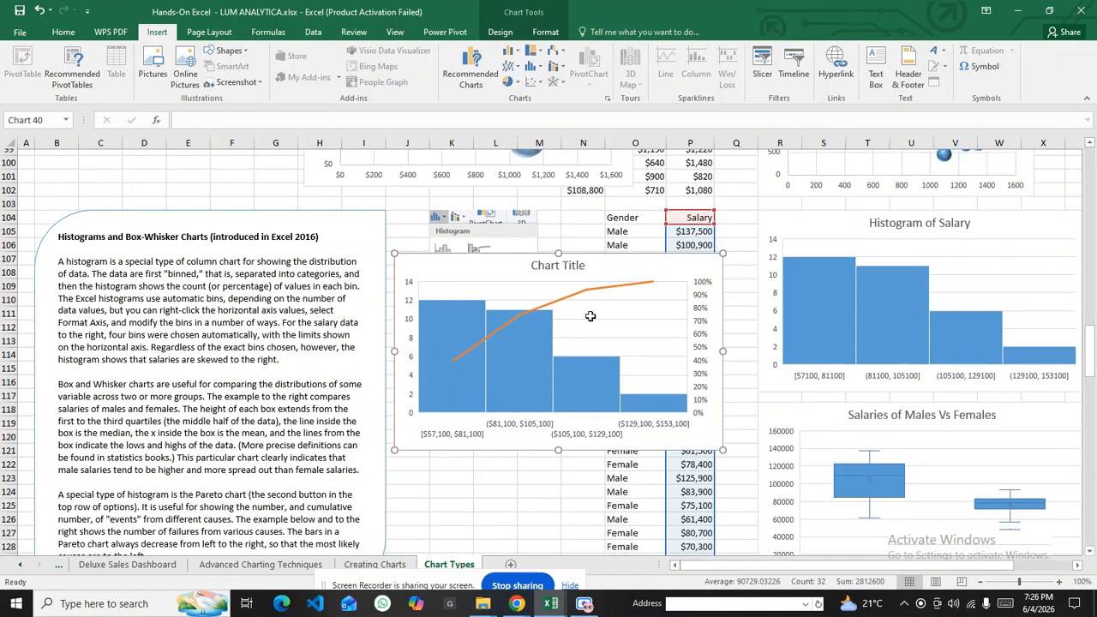
pyautogui.scroll(-5, 654, 349)
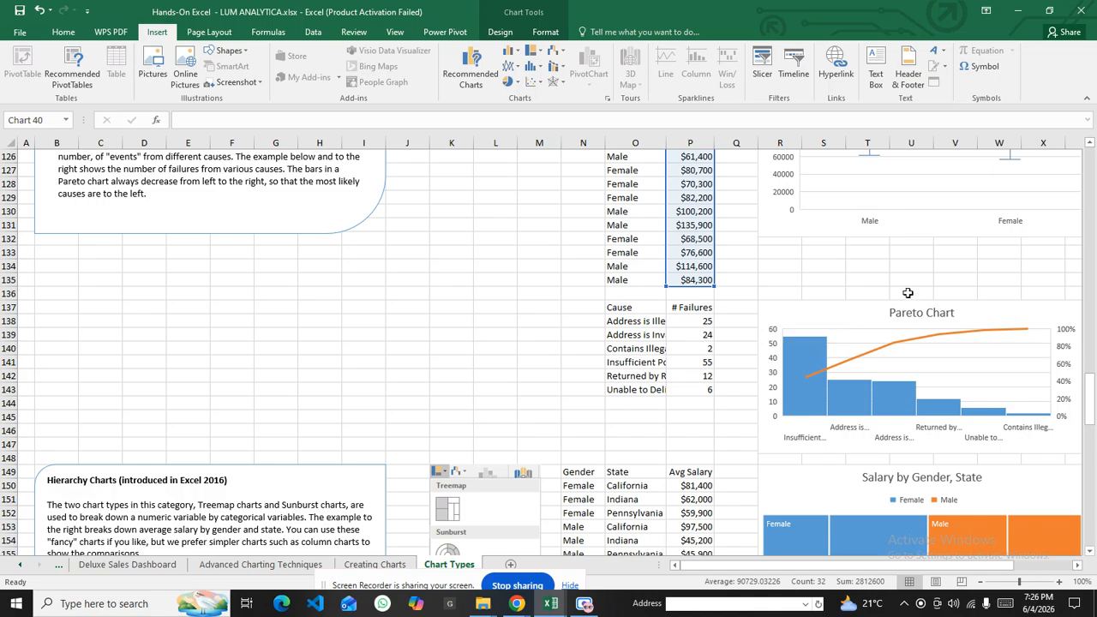
pyautogui.scroll(9, 953, 366)
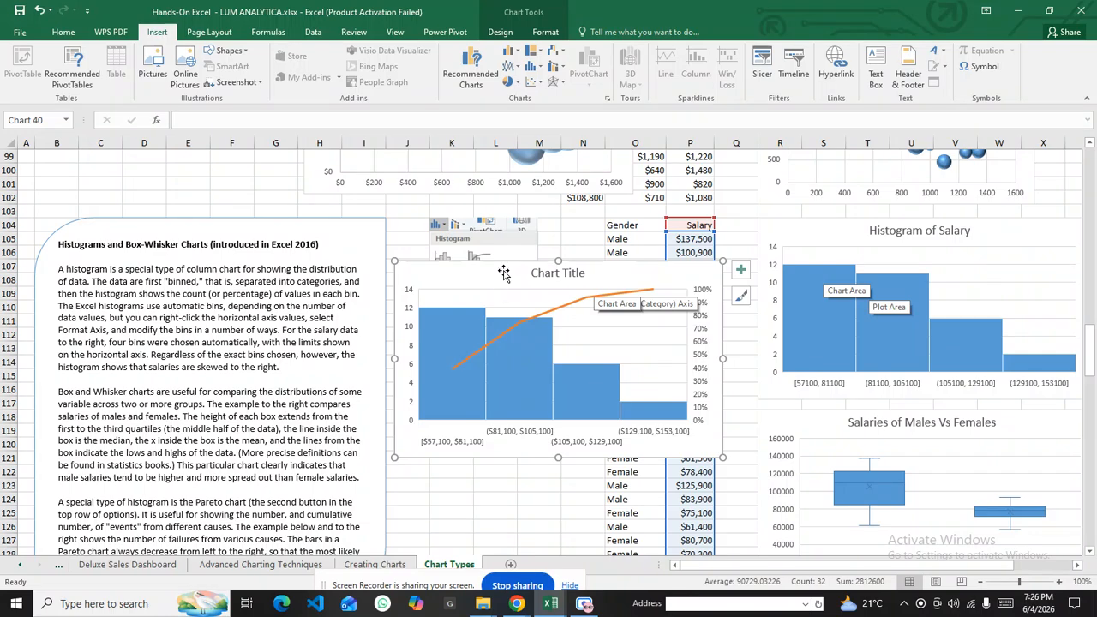
# Select the males-versus-females box plot chart and its horizontal gridlines
pyautogui.moveTo(467, 320)
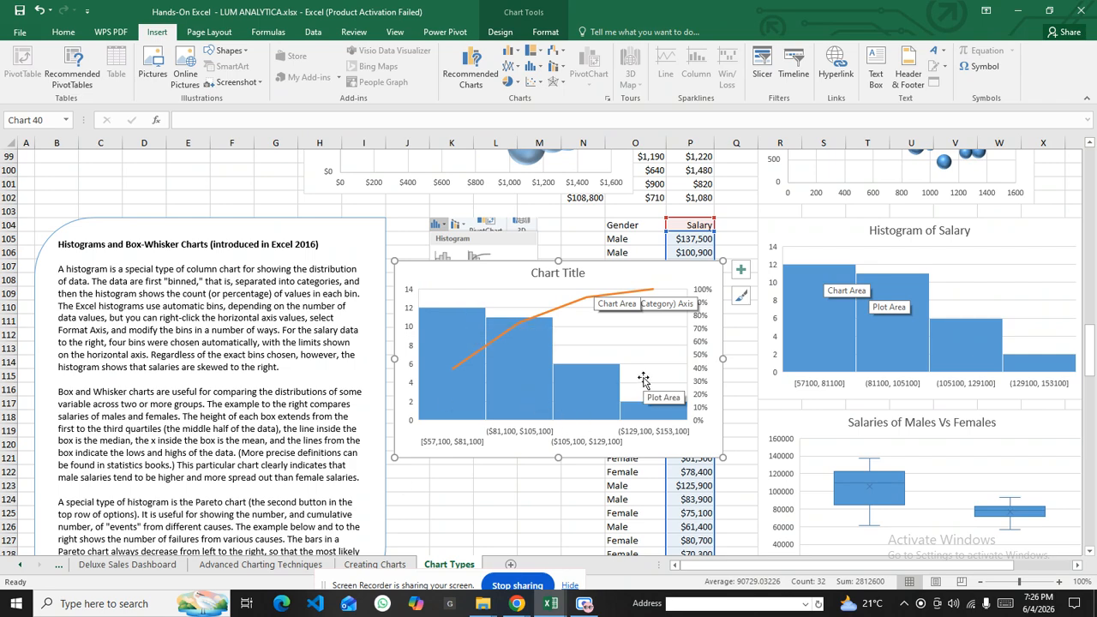
pyautogui.scroll(-3, 633, 363)
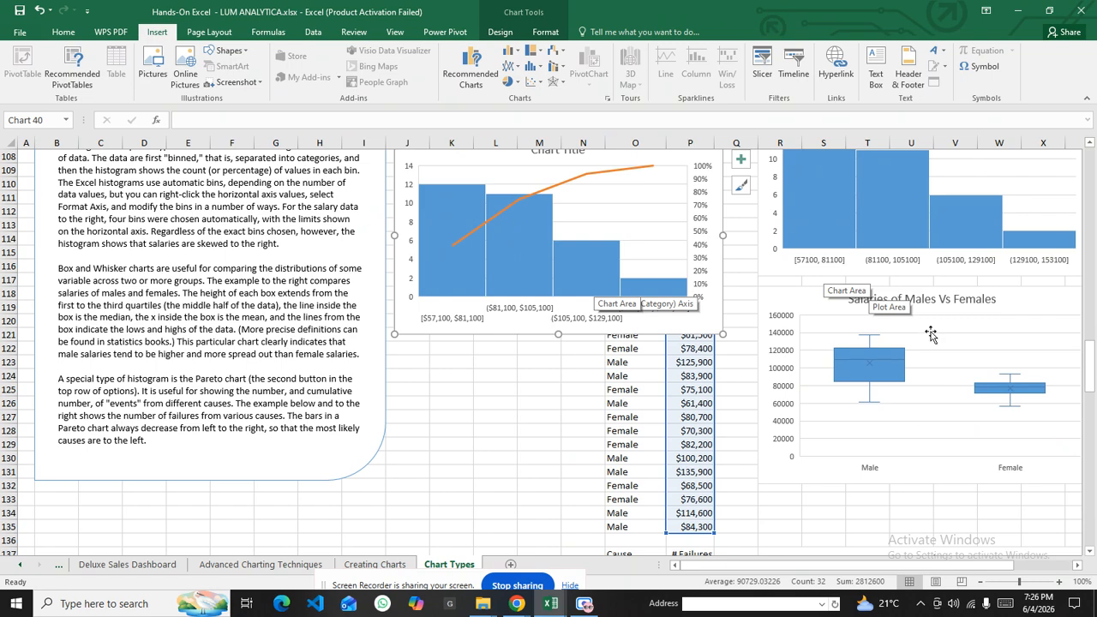
pyautogui.click(958, 309)
pyautogui.click(890, 316)
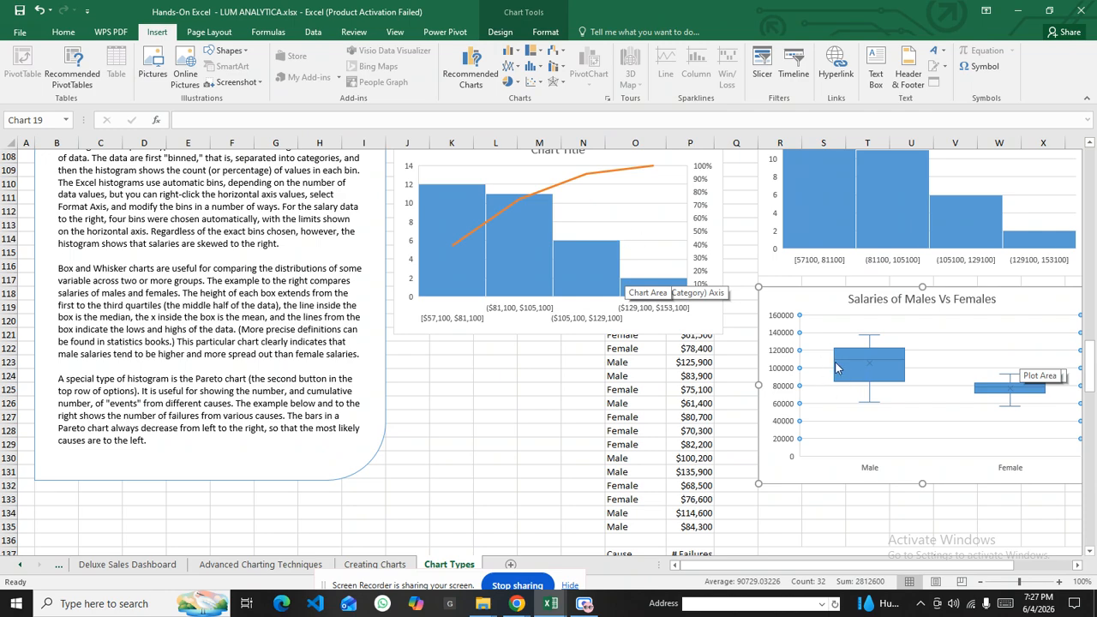
pyautogui.moveTo(799, 296); pyautogui.dragTo(481, 365)
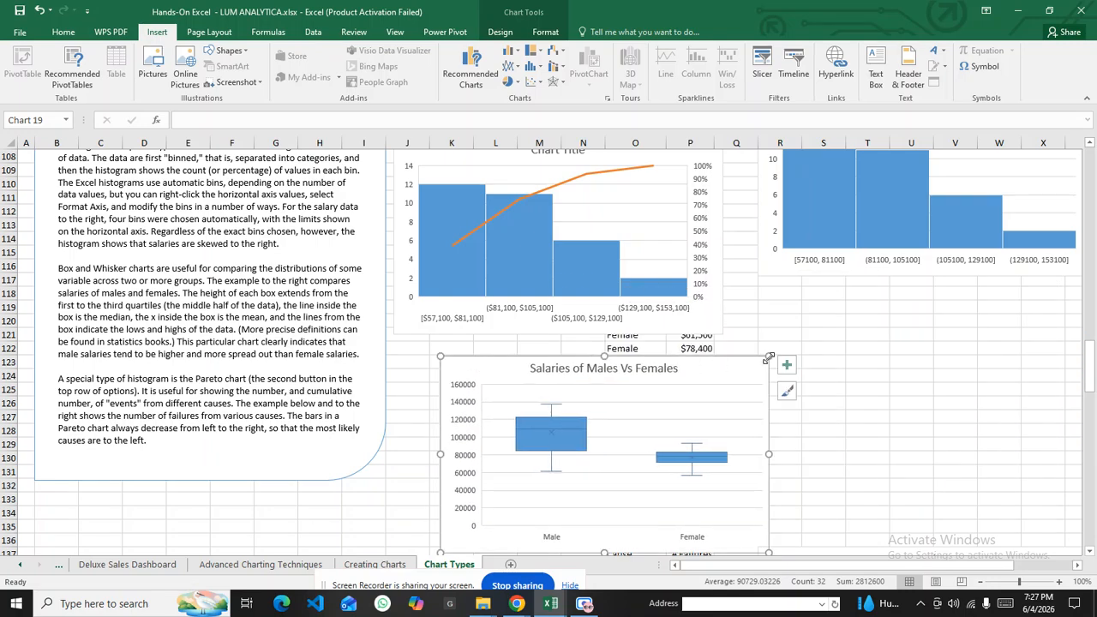
pyautogui.moveTo(768, 355); pyautogui.dragTo(981, 299)
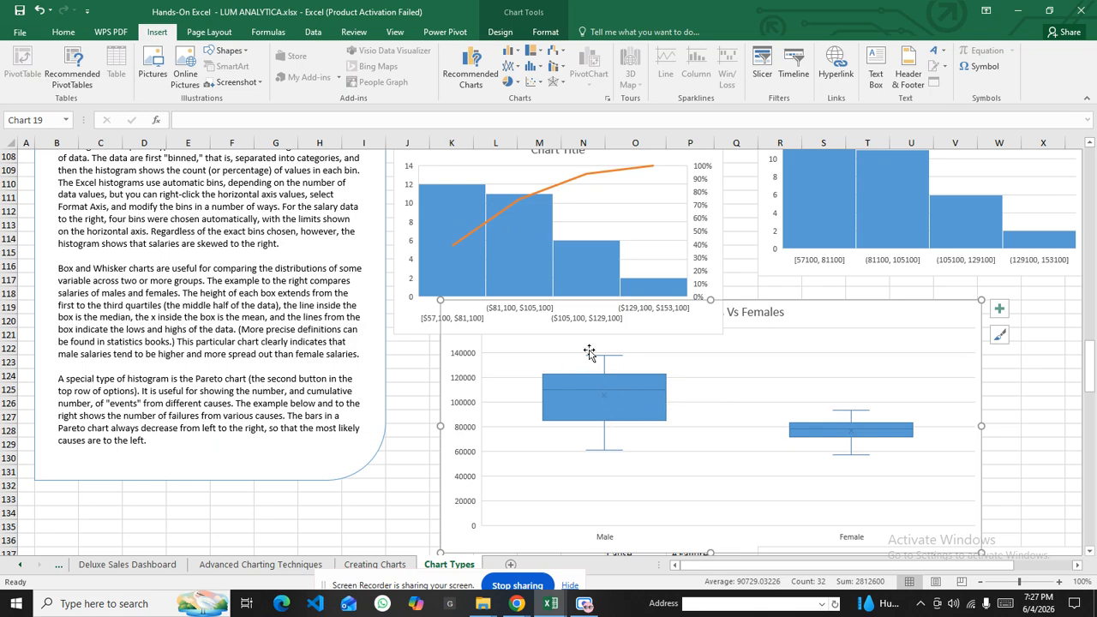
pyautogui.moveTo(598, 361)
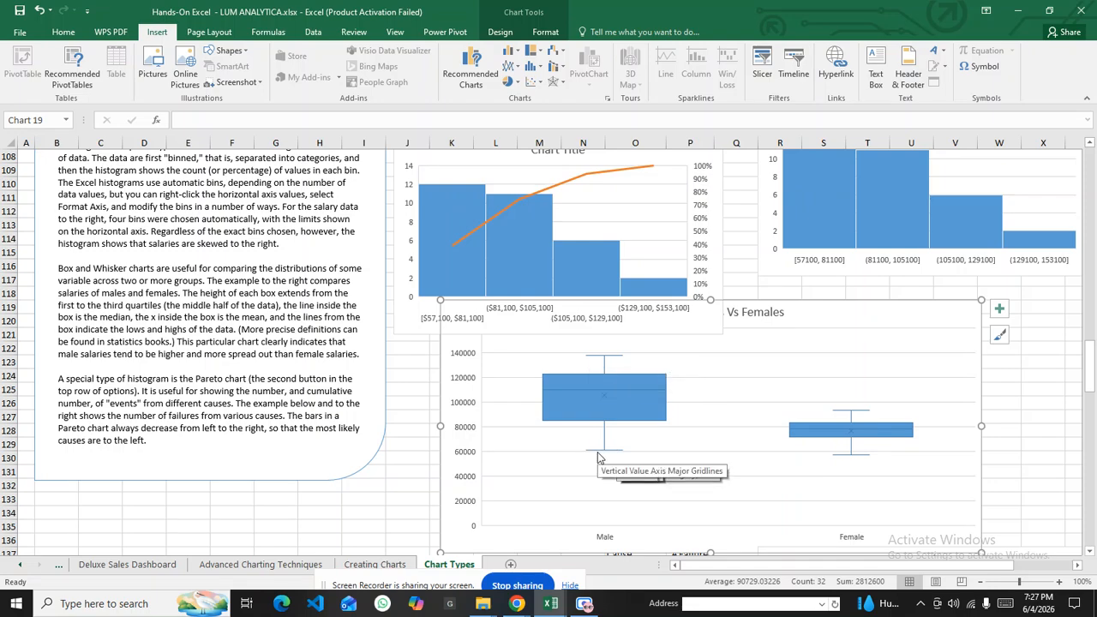
pyautogui.moveTo(603, 454)
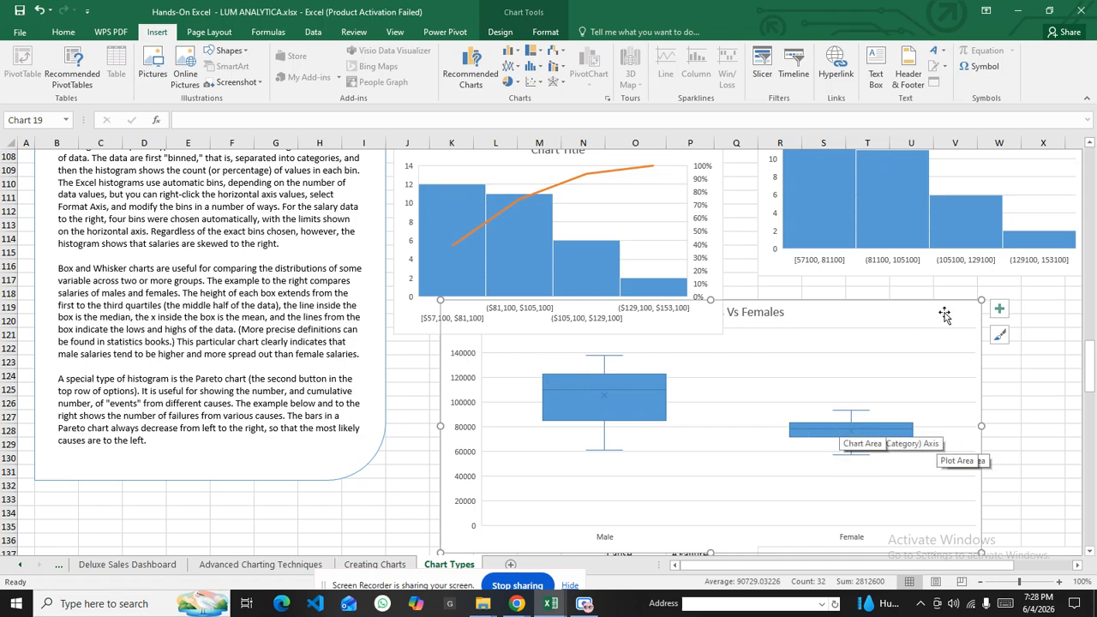
pyautogui.moveTo(981, 300); pyautogui.dragTo(1021, 302)
# Scroll down to the Hierarchy Charts section at row 149
pyautogui.scroll(-3, 674, 364)
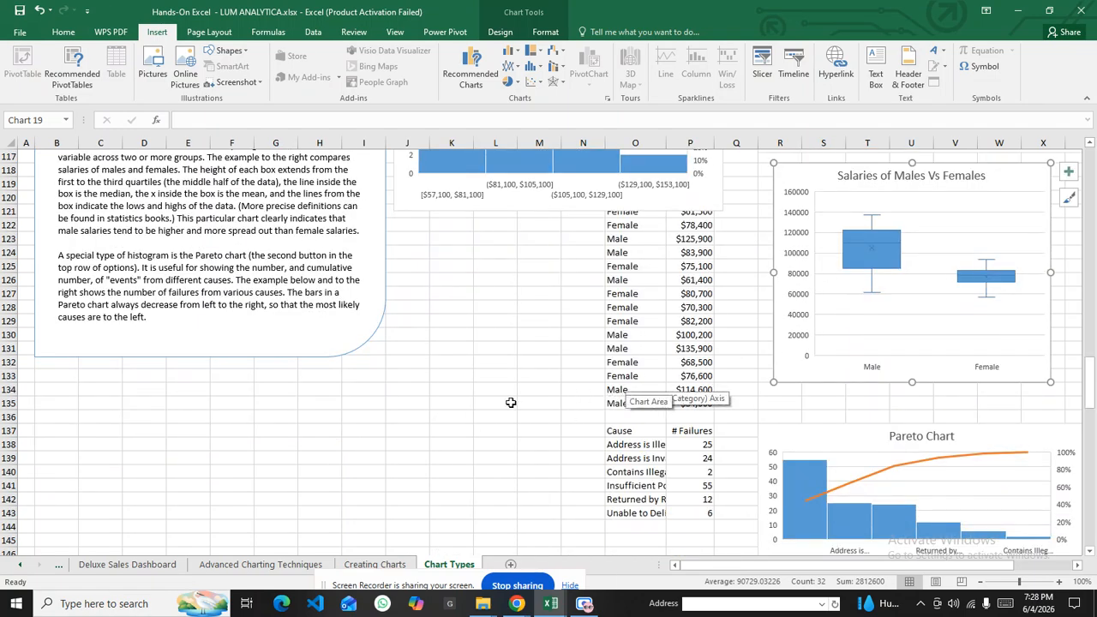
pyautogui.scroll(-8, 312, 357)
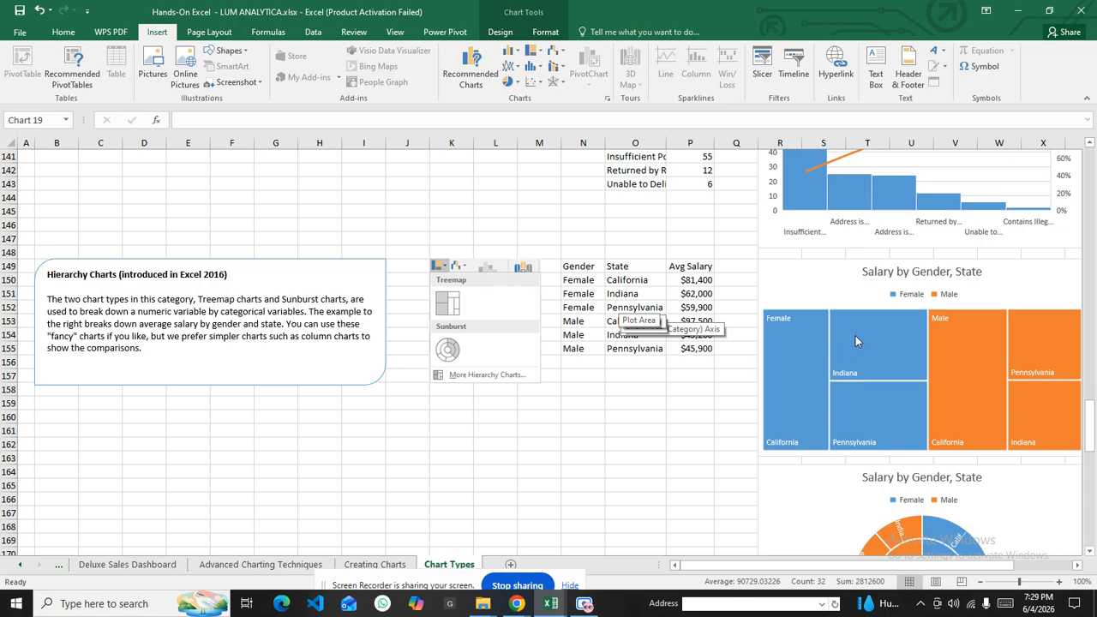
# Select N149:P155 and insert a treemap of average salary by gender and state
pyautogui.click(578, 262)
pyautogui.moveTo(578, 262); pyautogui.dragTo(710, 345)
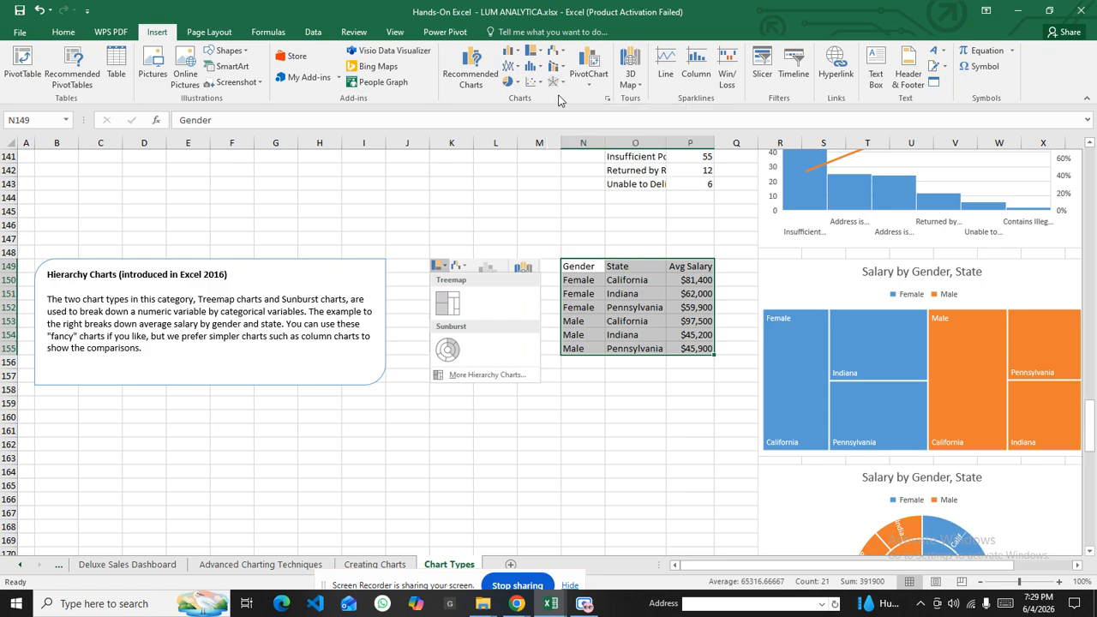
pyautogui.click(538, 53)
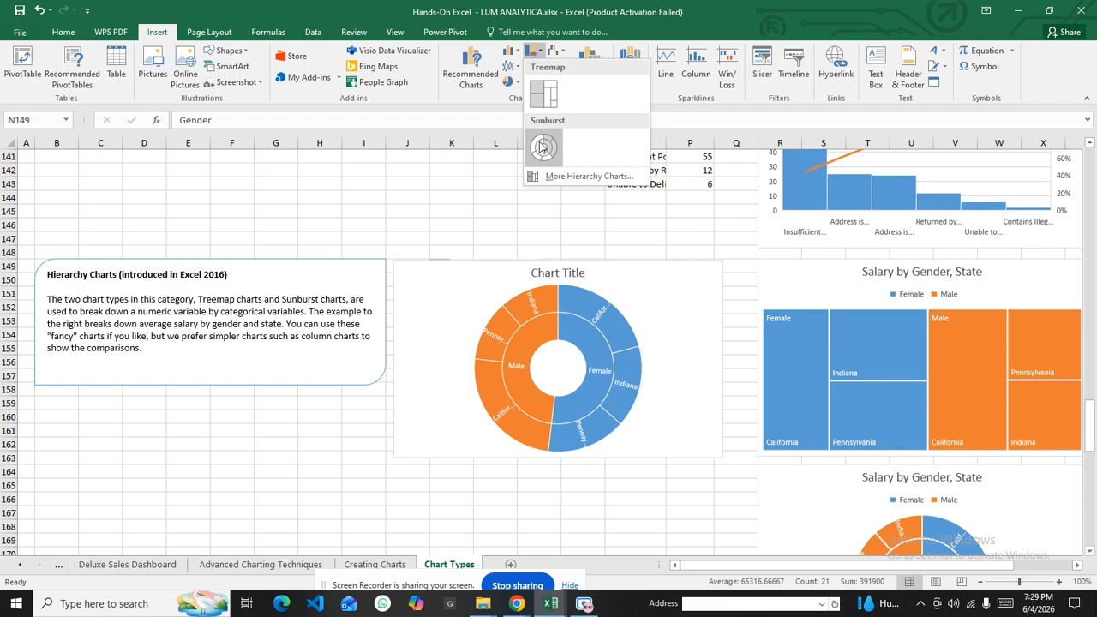
pyautogui.click(546, 94)
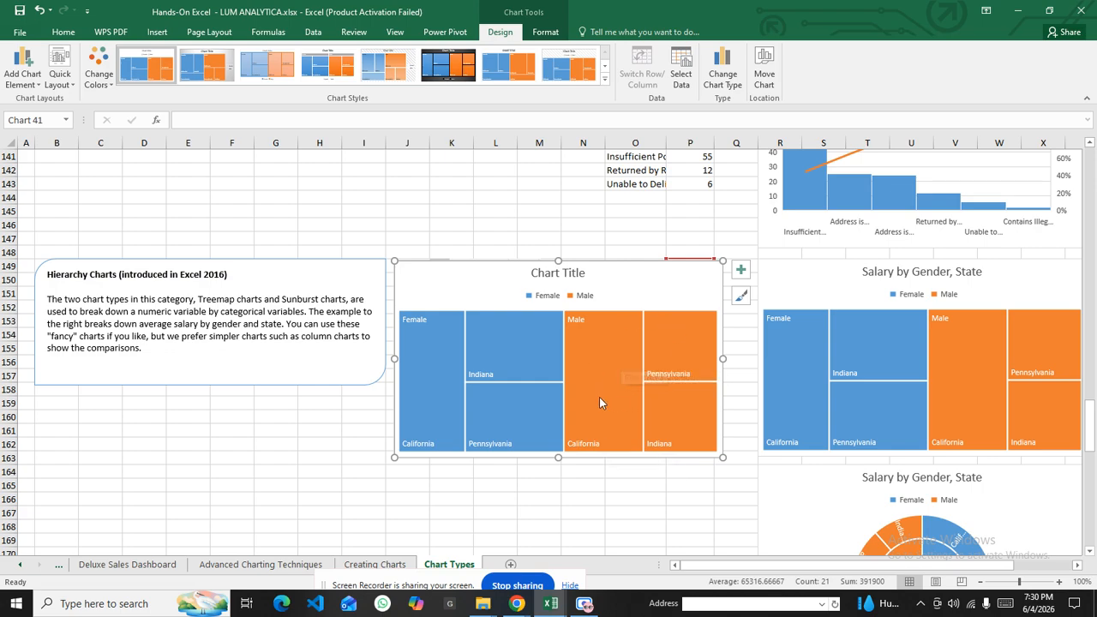
# Show data labels on the treemap and open More Title Options for its chart title
pyautogui.click(741, 271)
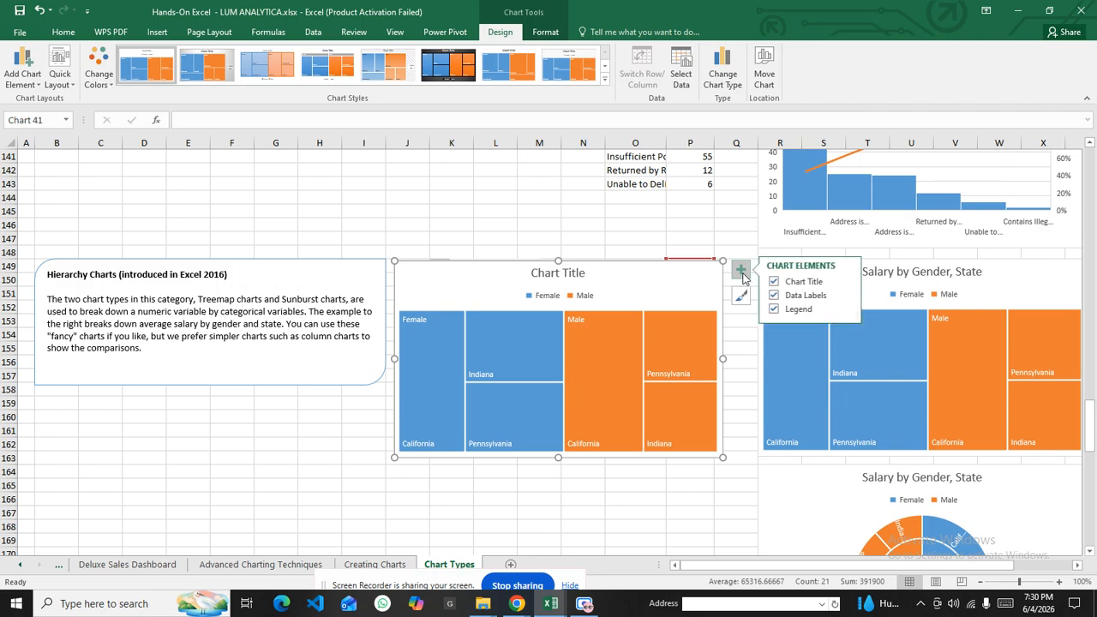
pyautogui.click(846, 295)
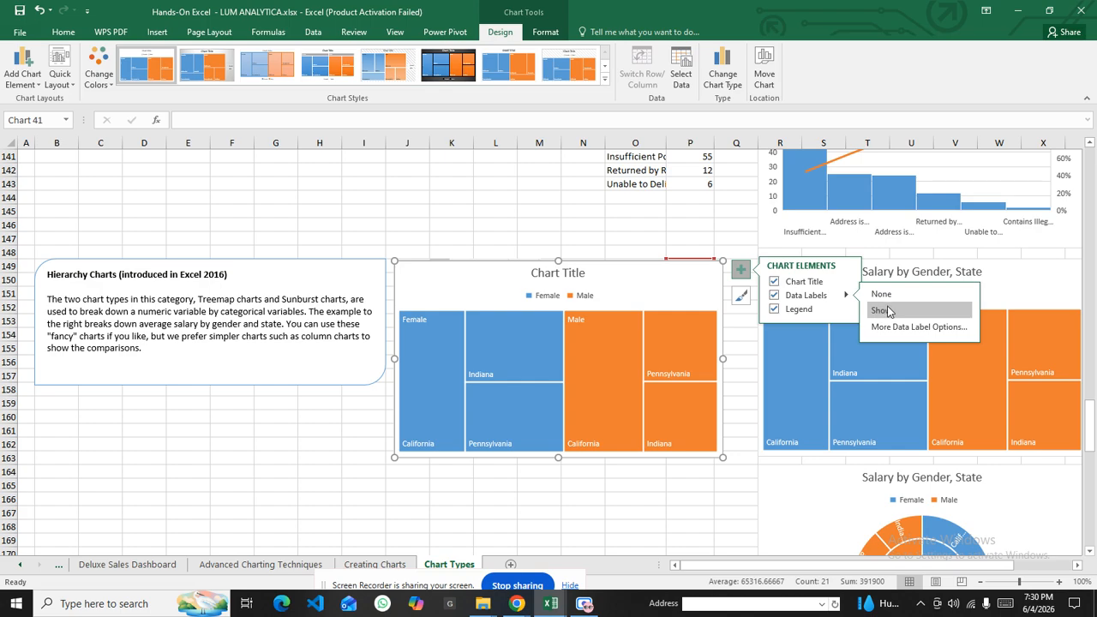
pyautogui.click(885, 311)
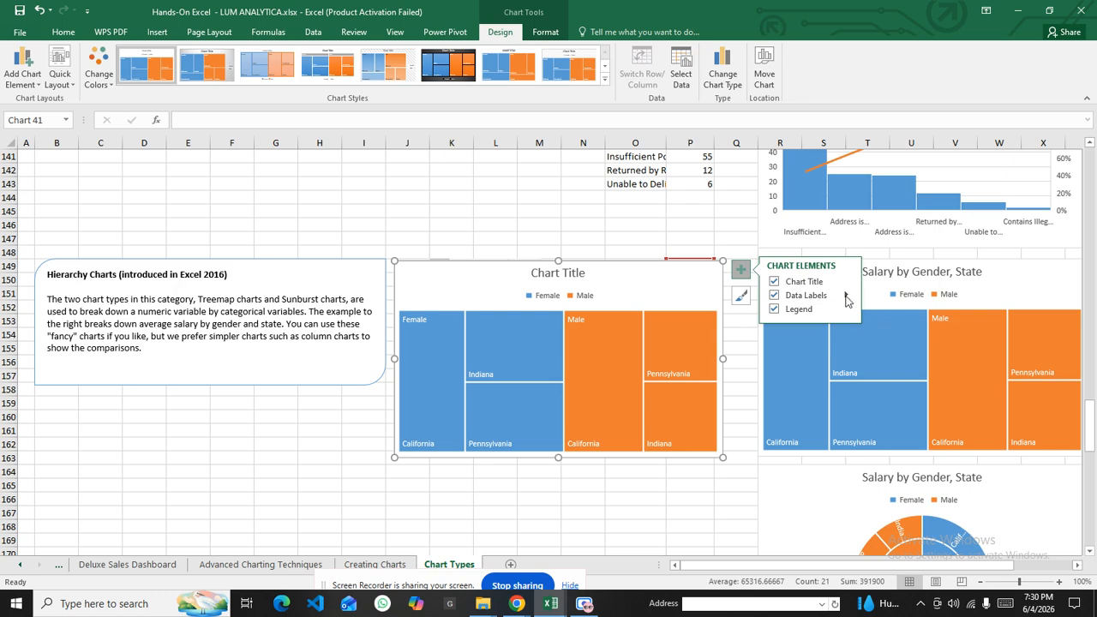
pyautogui.click(845, 297)
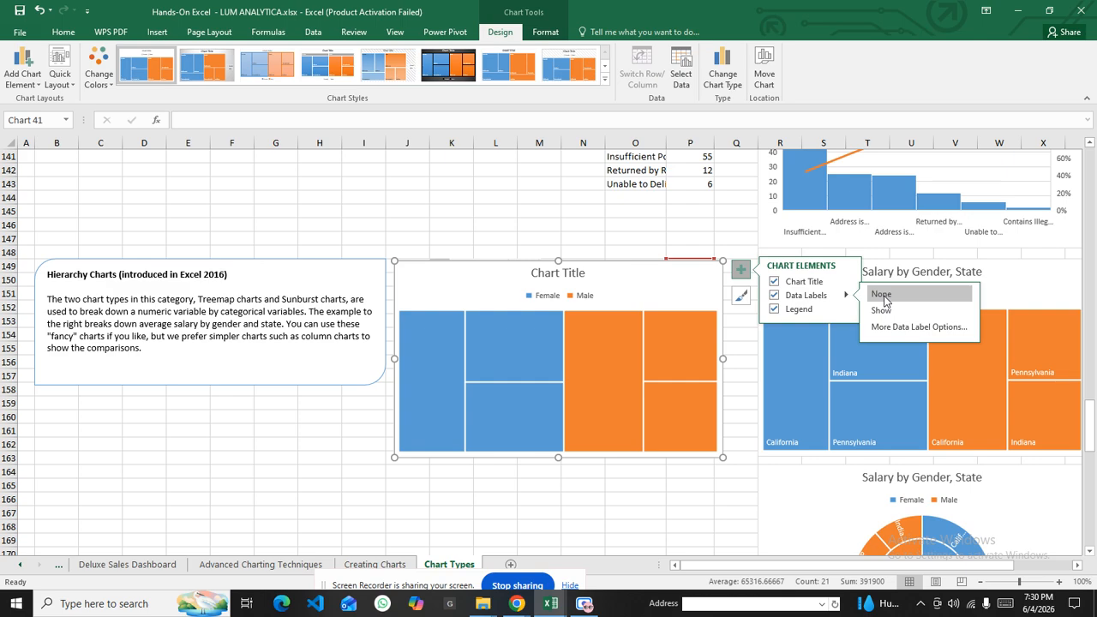
pyautogui.click(882, 310)
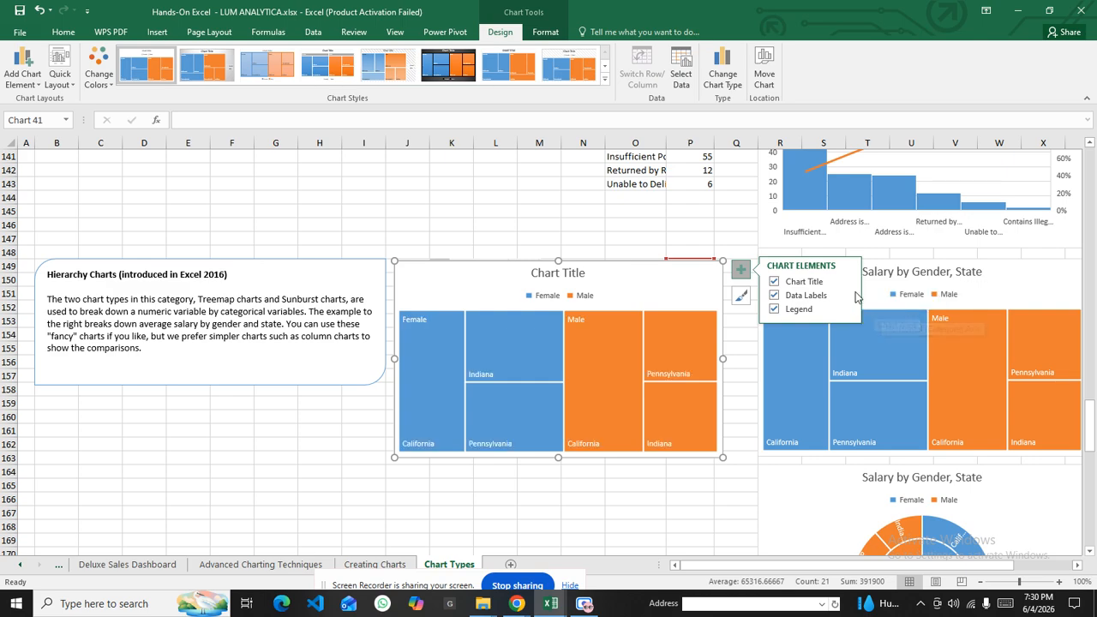
pyautogui.click(849, 283)
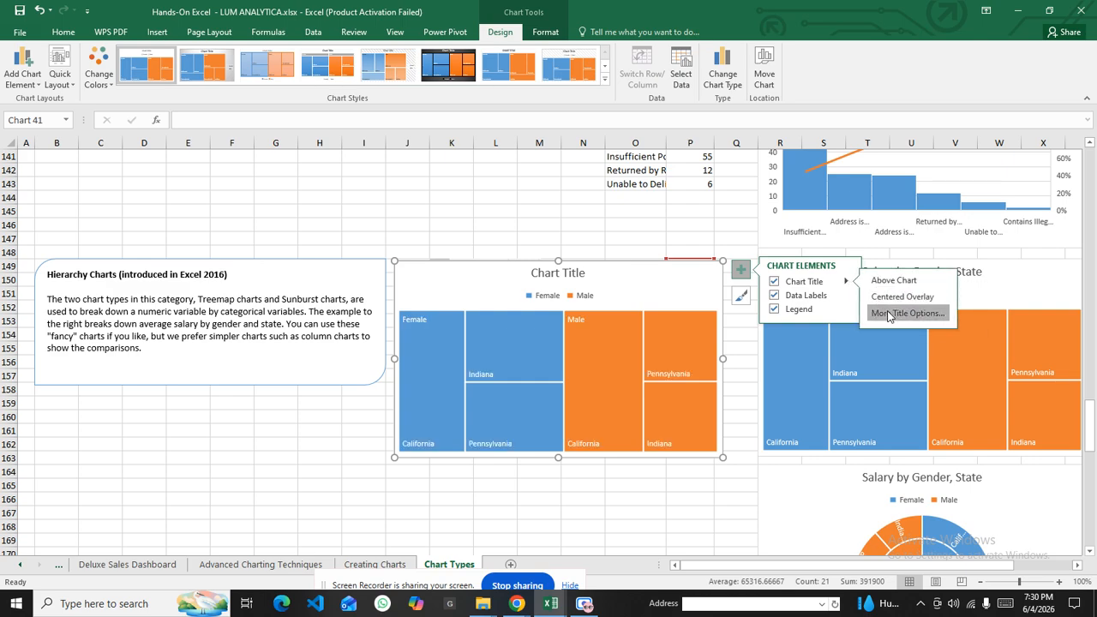
pyautogui.click(888, 313)
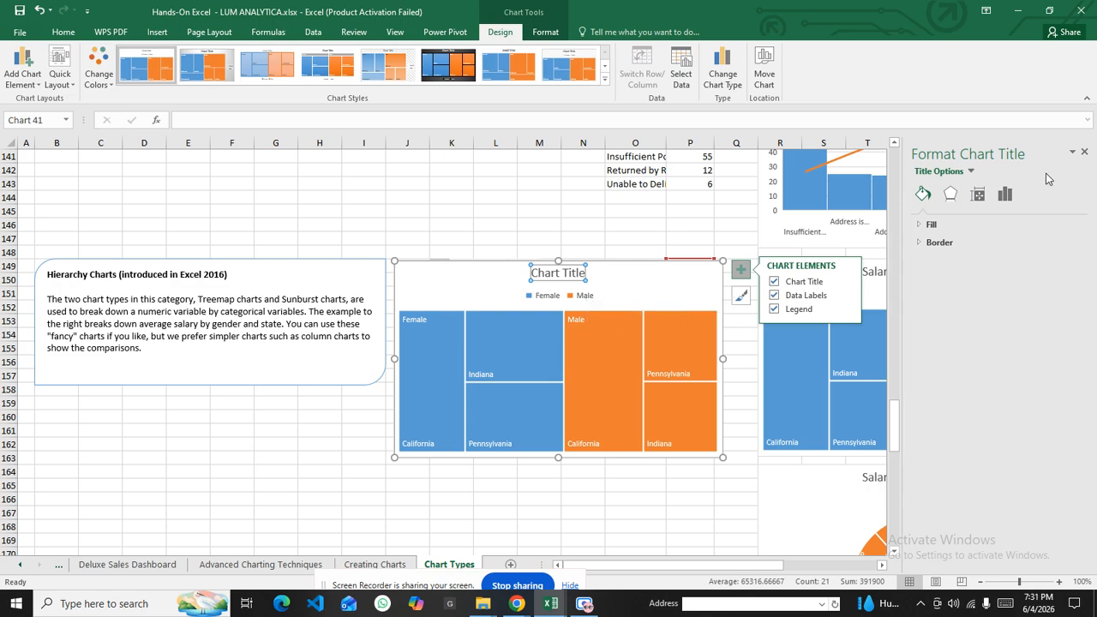
# Close the Format Chart Title pane and, after trying several styles, apply the first chart style
pyautogui.click(1083, 153)
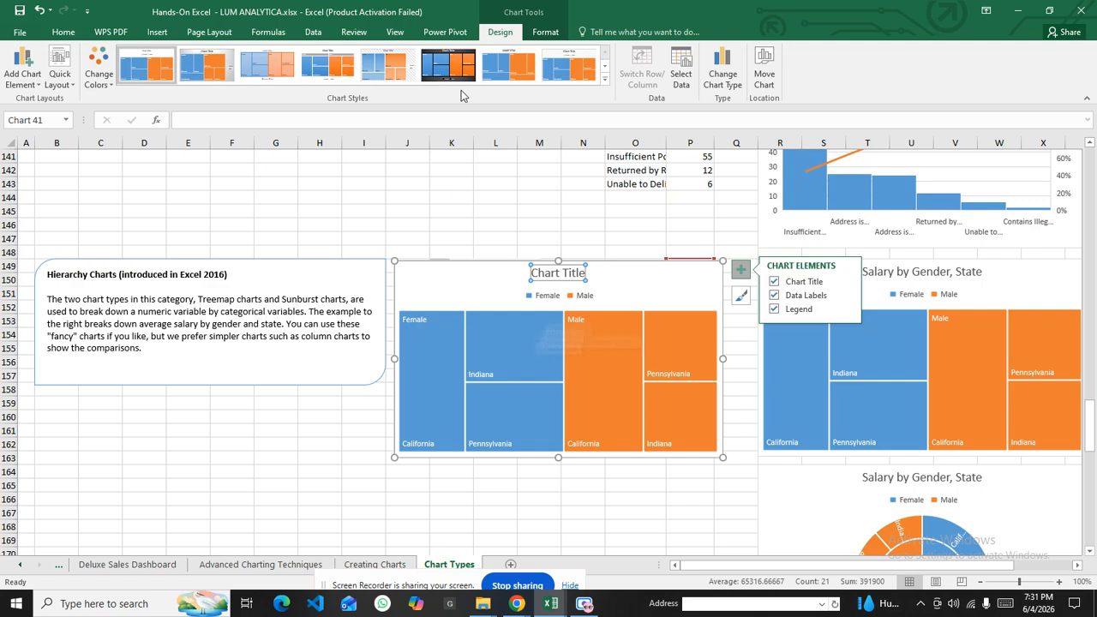
pyautogui.click(373, 68)
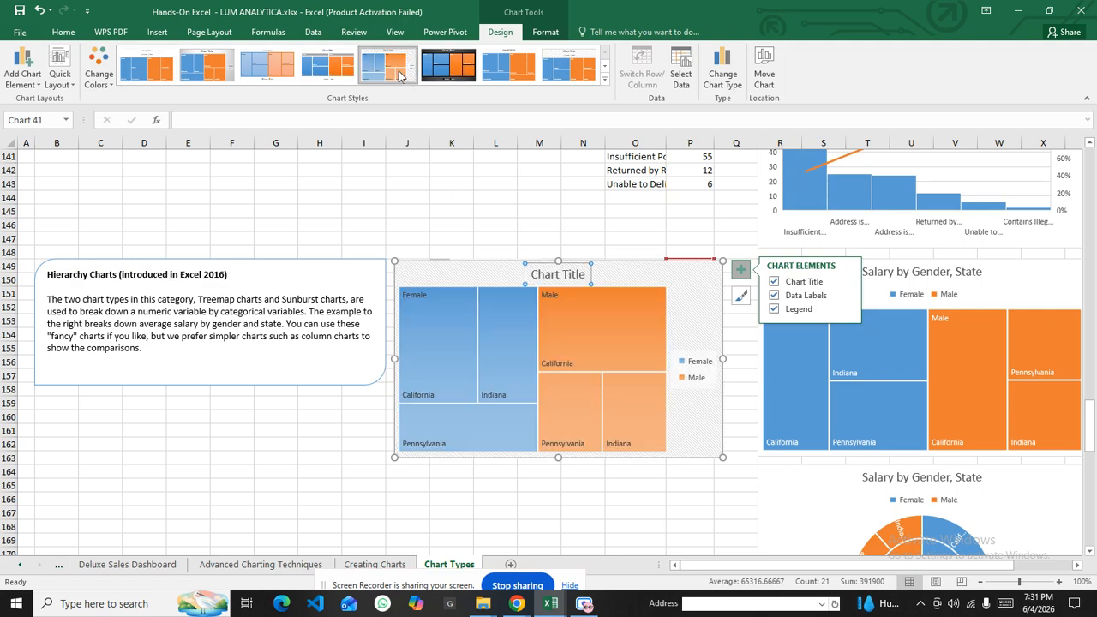
pyautogui.click(446, 69)
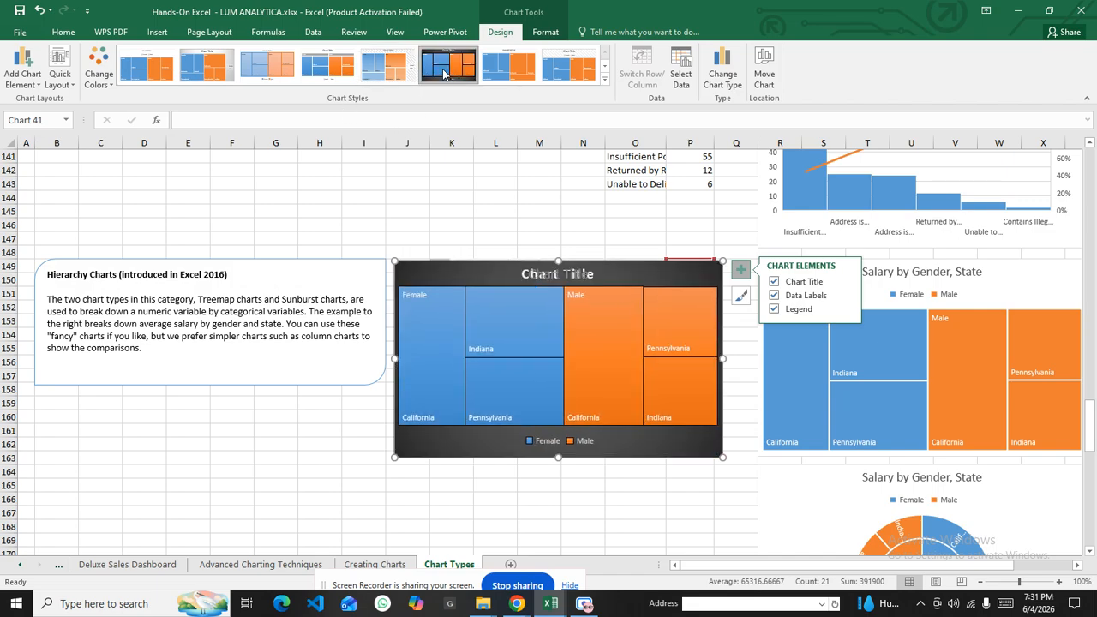
pyautogui.click(509, 68)
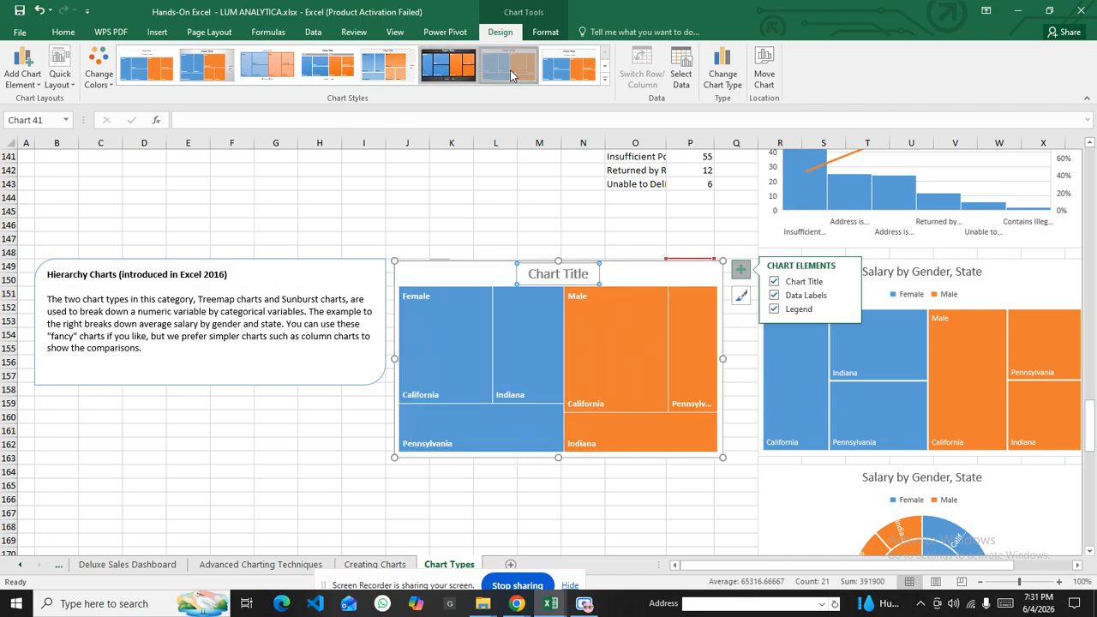
pyautogui.click(568, 66)
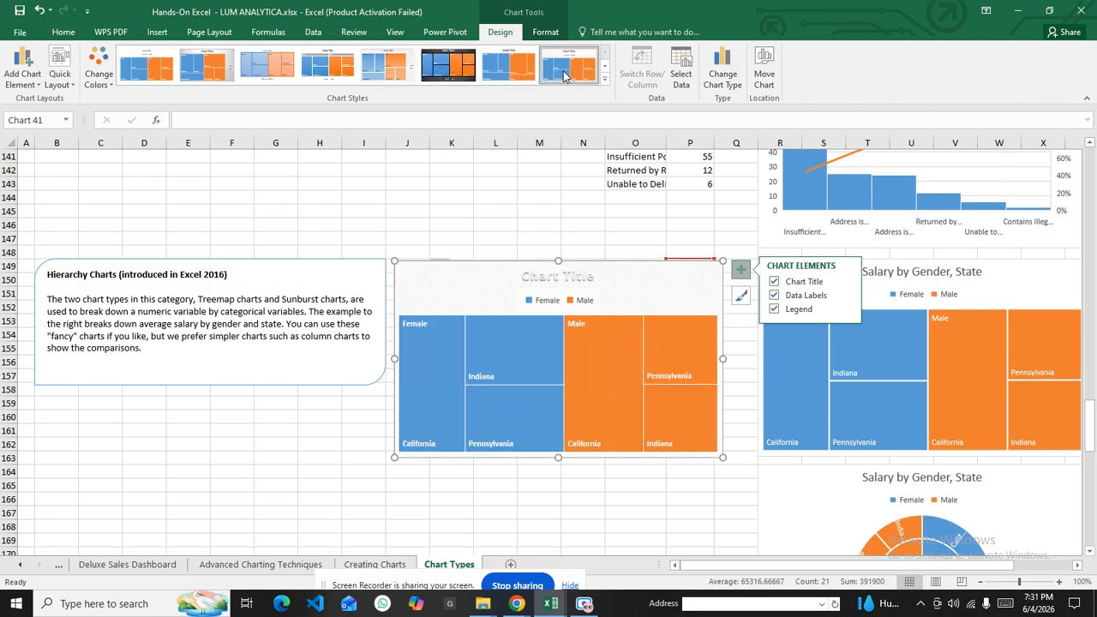
pyautogui.click(396, 71)
pyautogui.click(335, 68)
pyautogui.click(273, 66)
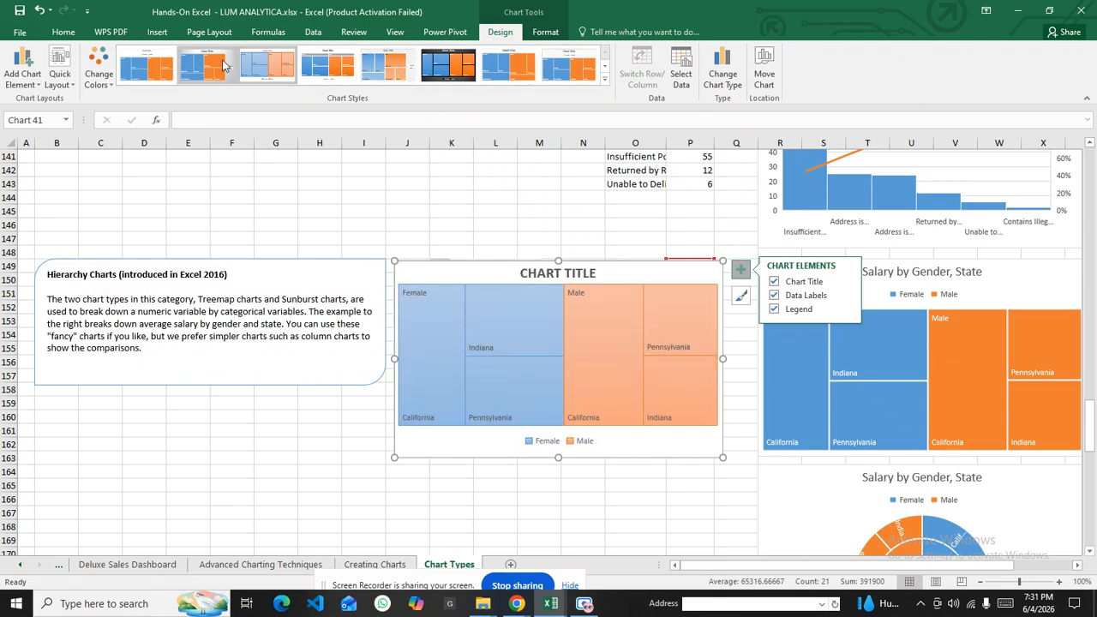
pyautogui.click(145, 66)
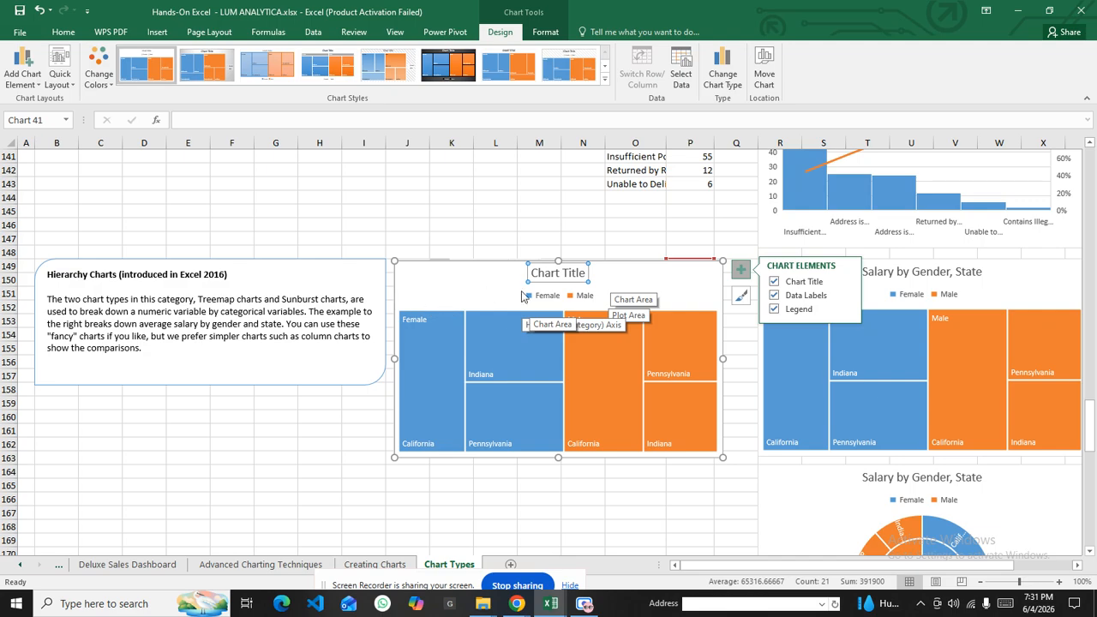
# Move the treemap down-left and select the Gender, State and Avg Salary table
pyautogui.moveTo(472, 286); pyautogui.dragTo(330, 396)
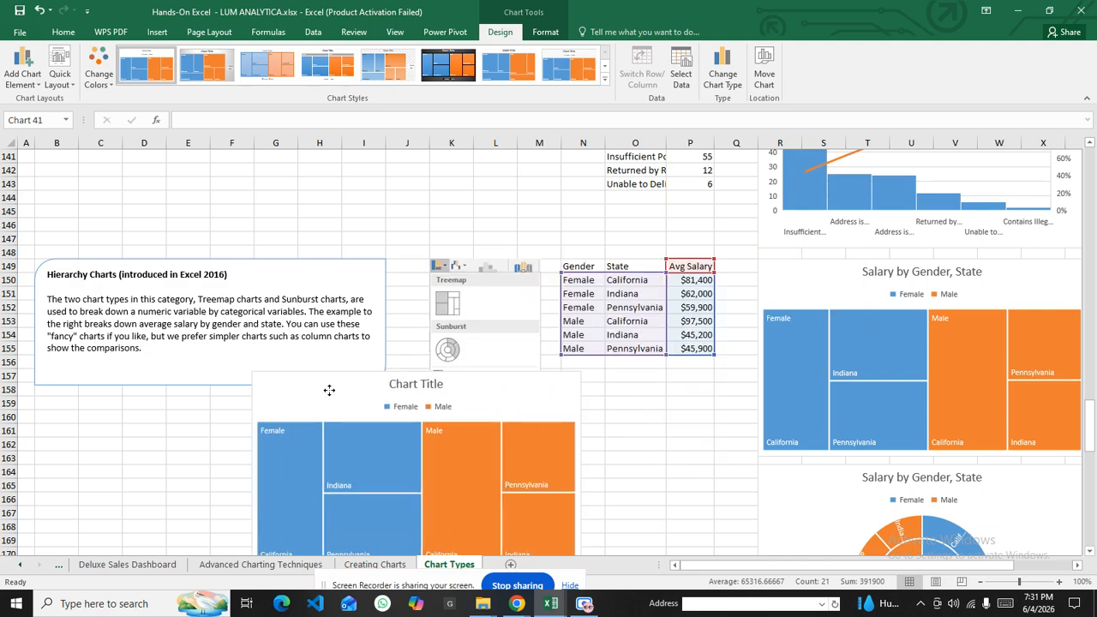
pyautogui.click(623, 285)
pyautogui.moveTo(578, 266); pyautogui.dragTo(704, 348)
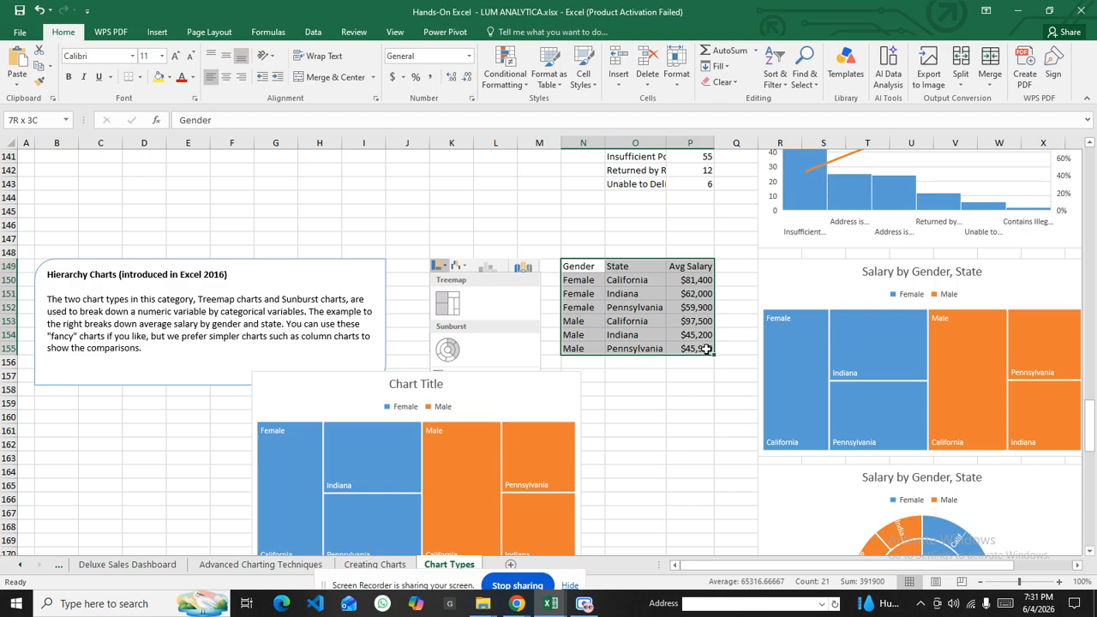
# Insert a sunburst chart with Female and Male rings and states around the outside
pyautogui.click(156, 32)
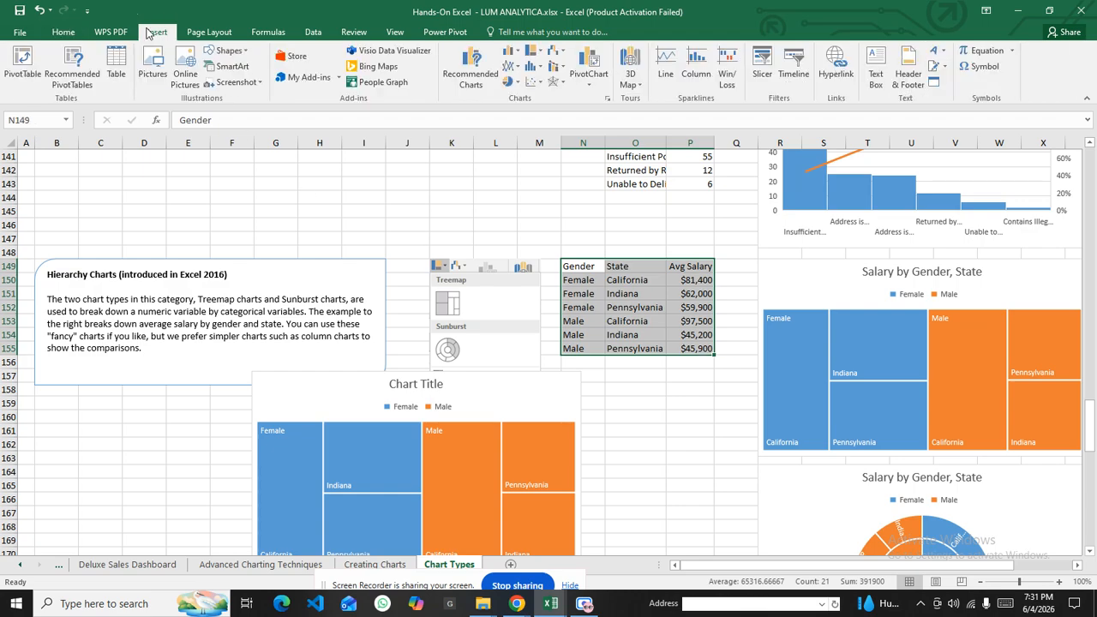
pyautogui.click(538, 52)
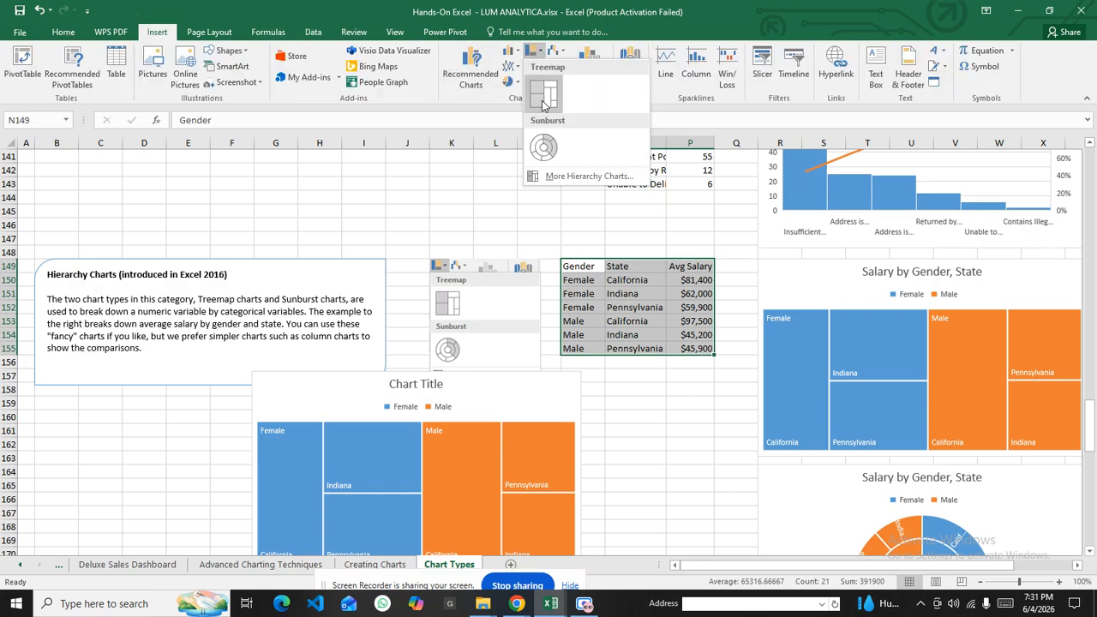
pyautogui.click(546, 152)
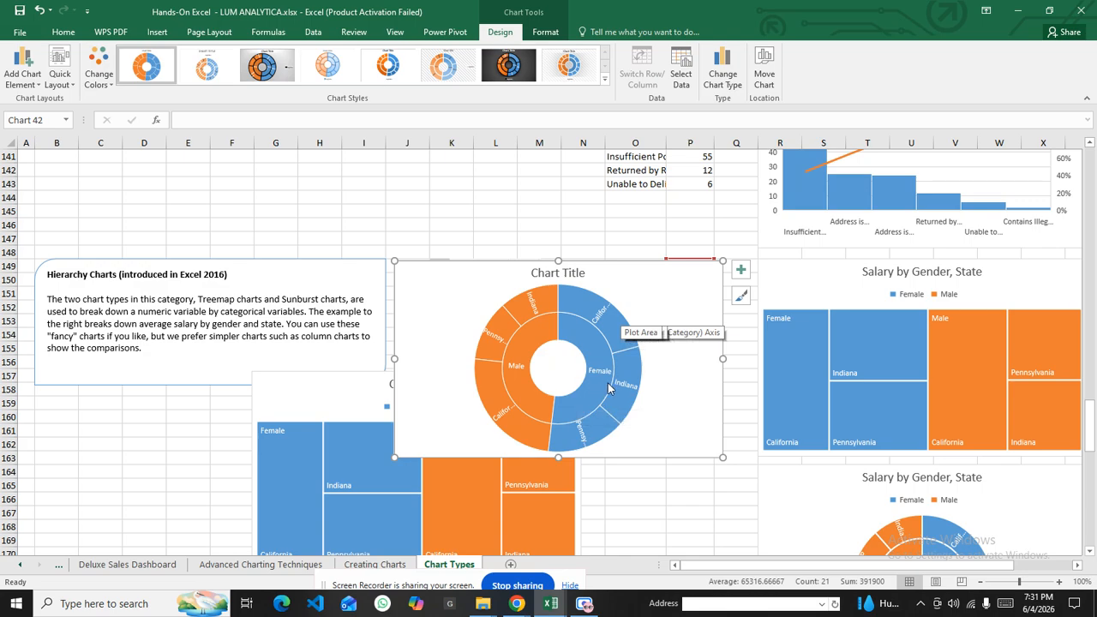
pyautogui.moveTo(600, 313)
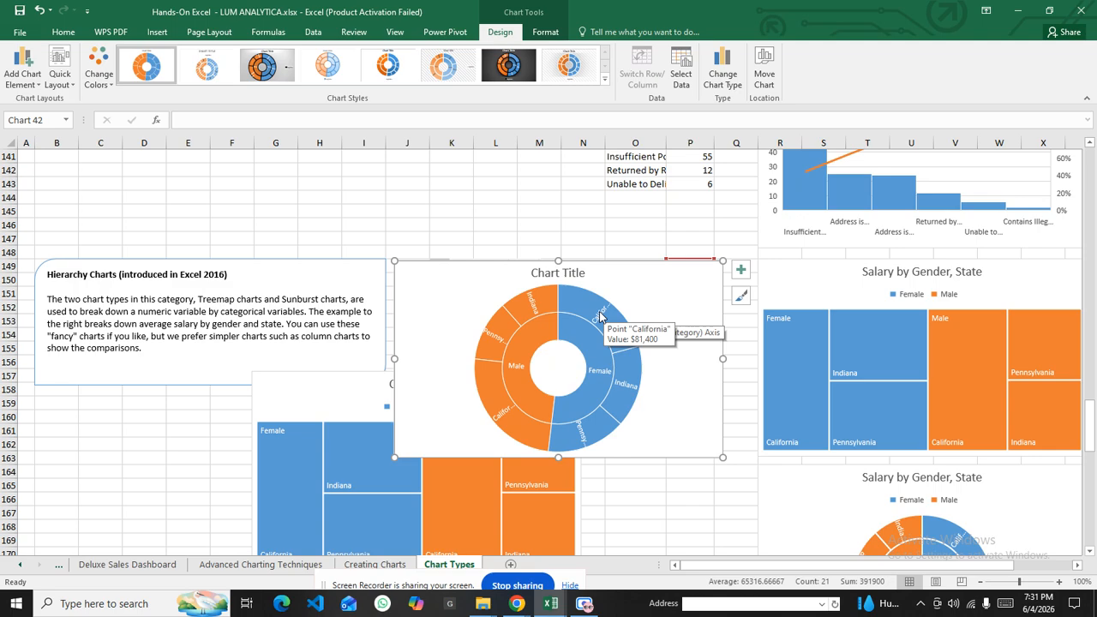
pyautogui.moveTo(630, 387)
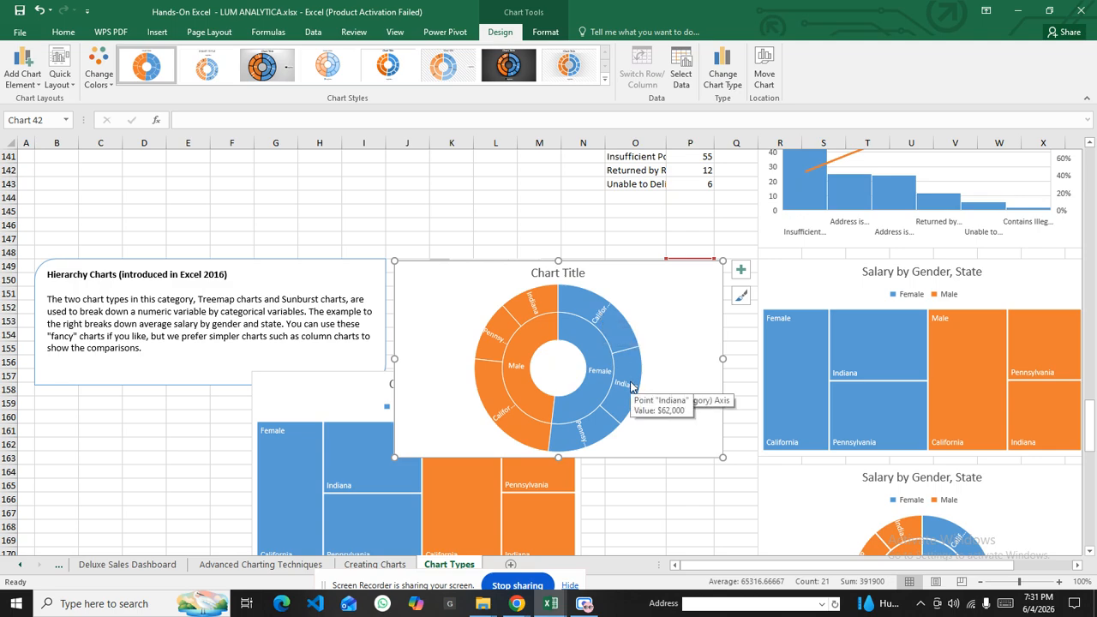
pyautogui.moveTo(590, 436)
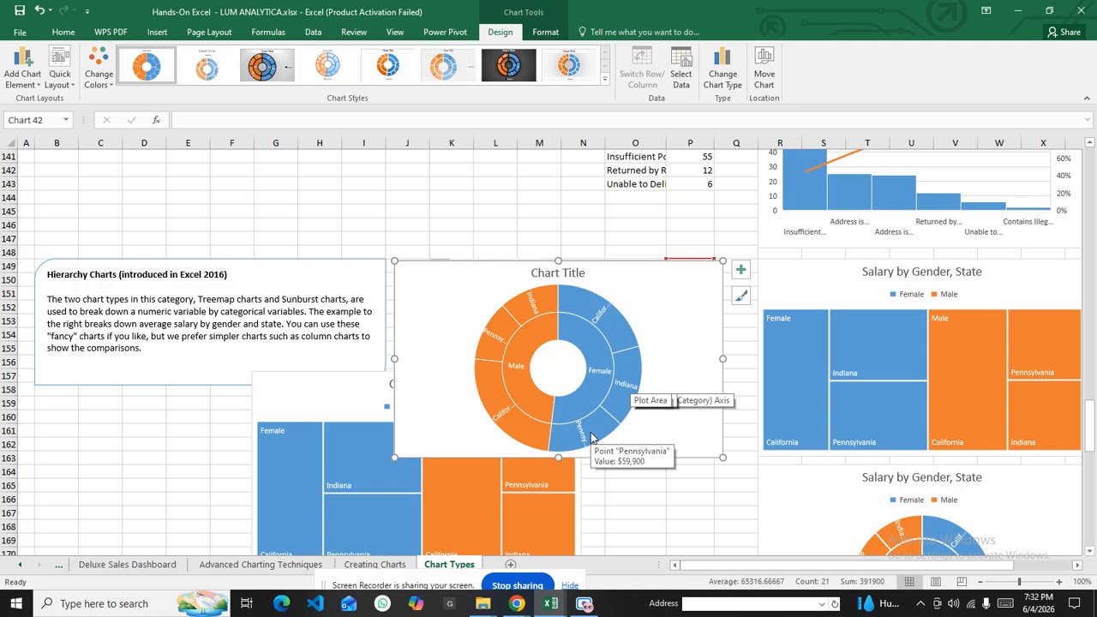
pyautogui.moveTo(520, 432)
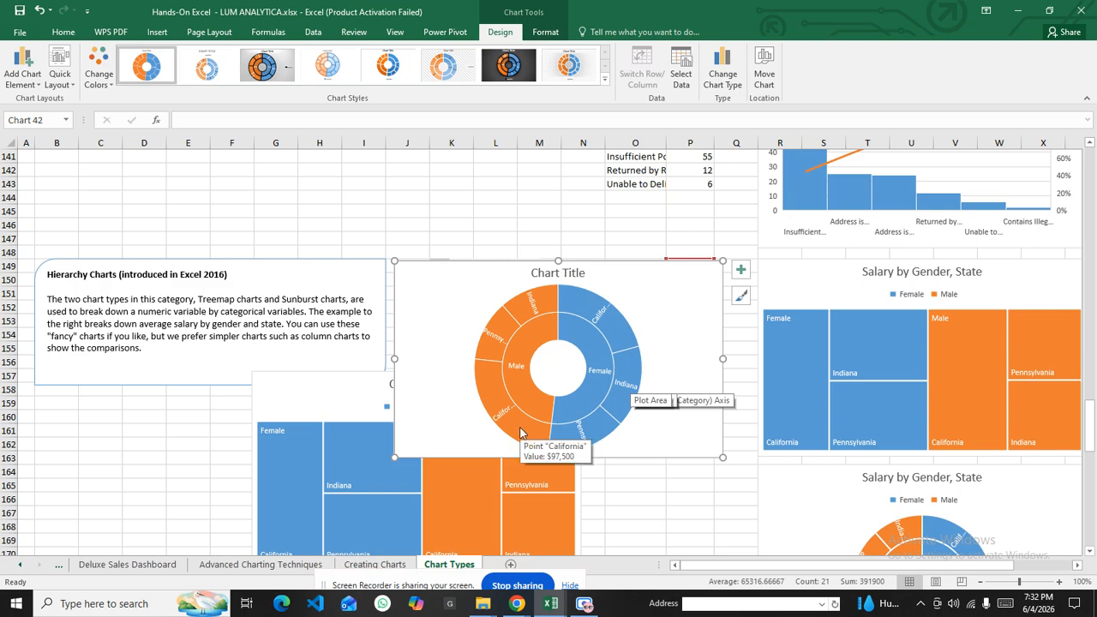
pyautogui.moveTo(500, 334)
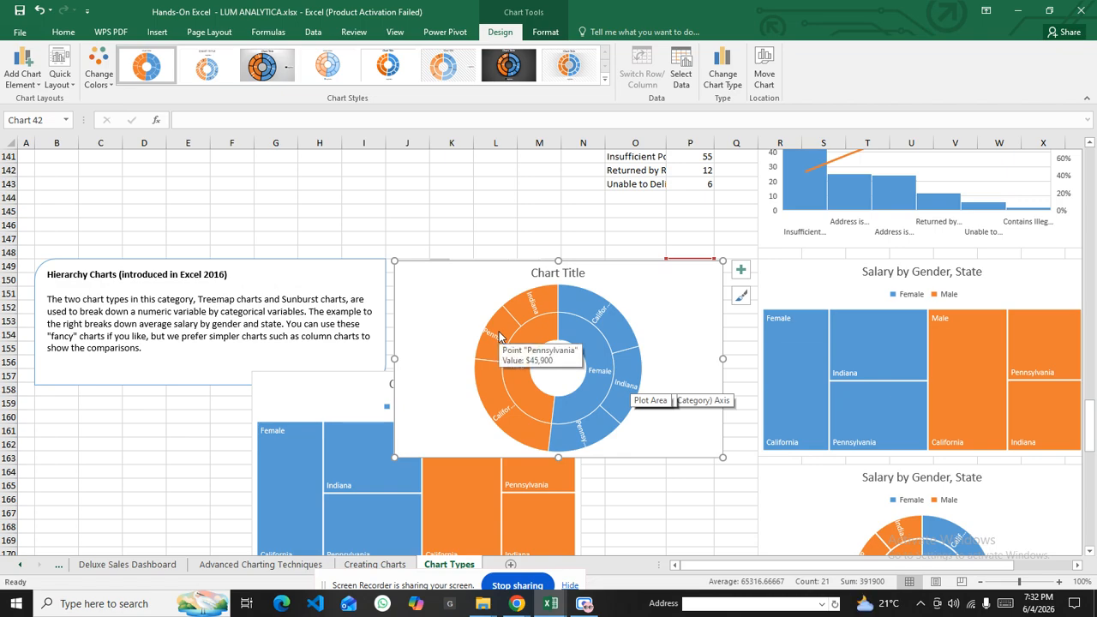
pyautogui.moveTo(542, 307)
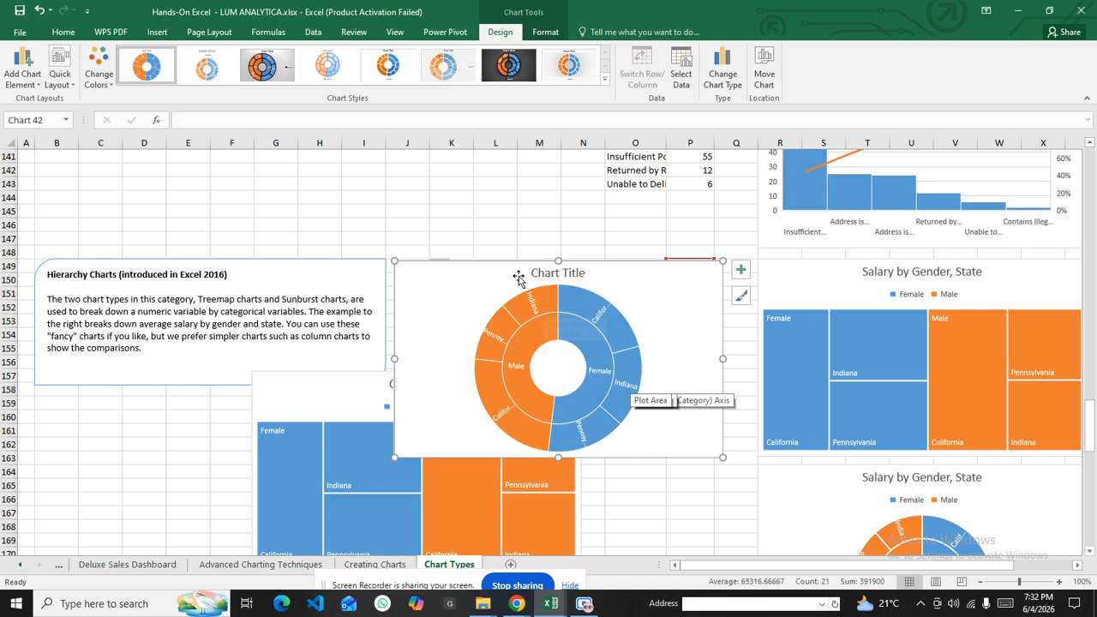
# Place the sunburst beside the treemap below the salary table, then scroll to Waterfall Charts
pyautogui.moveTo(475, 273); pyautogui.dragTo(677, 389)
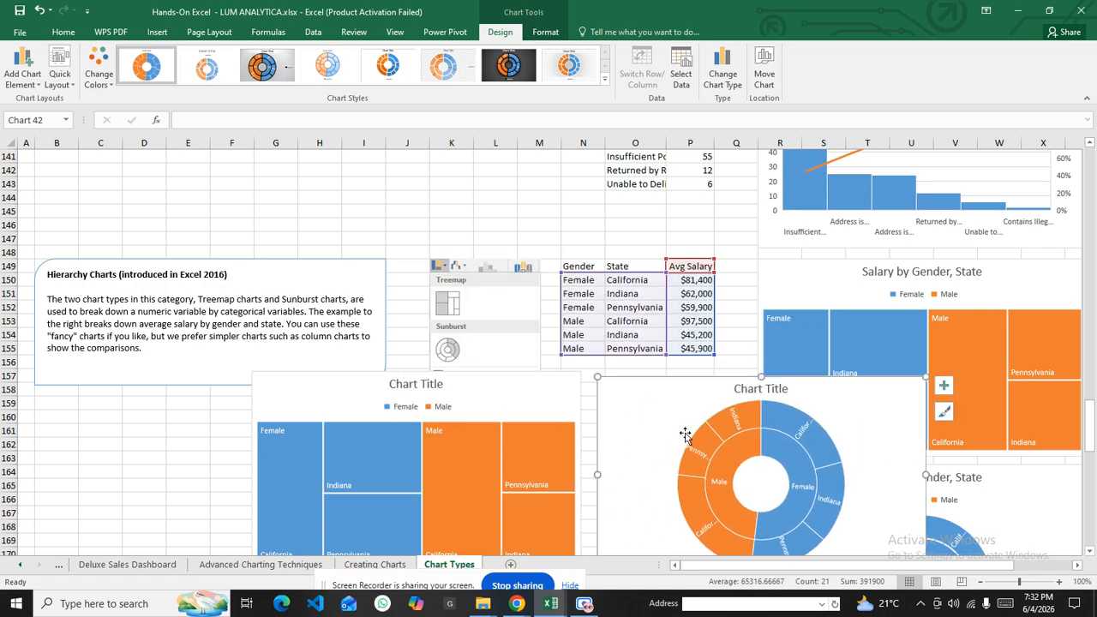
pyautogui.moveTo(472, 385); pyautogui.dragTo(497, 375)
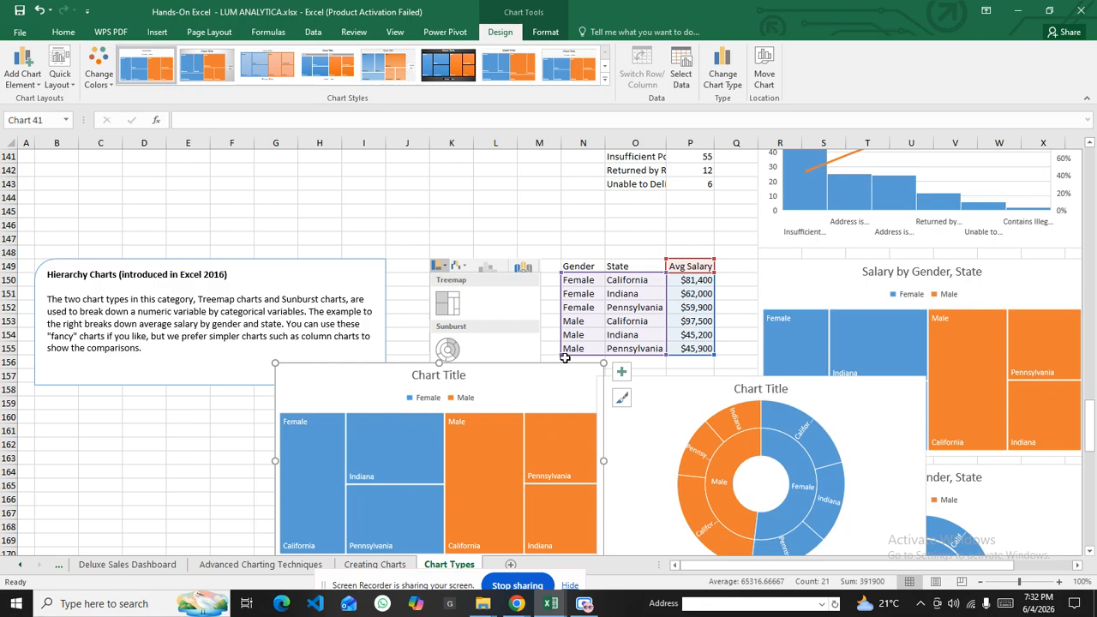
pyautogui.moveTo(706, 389); pyautogui.dragTo(730, 377)
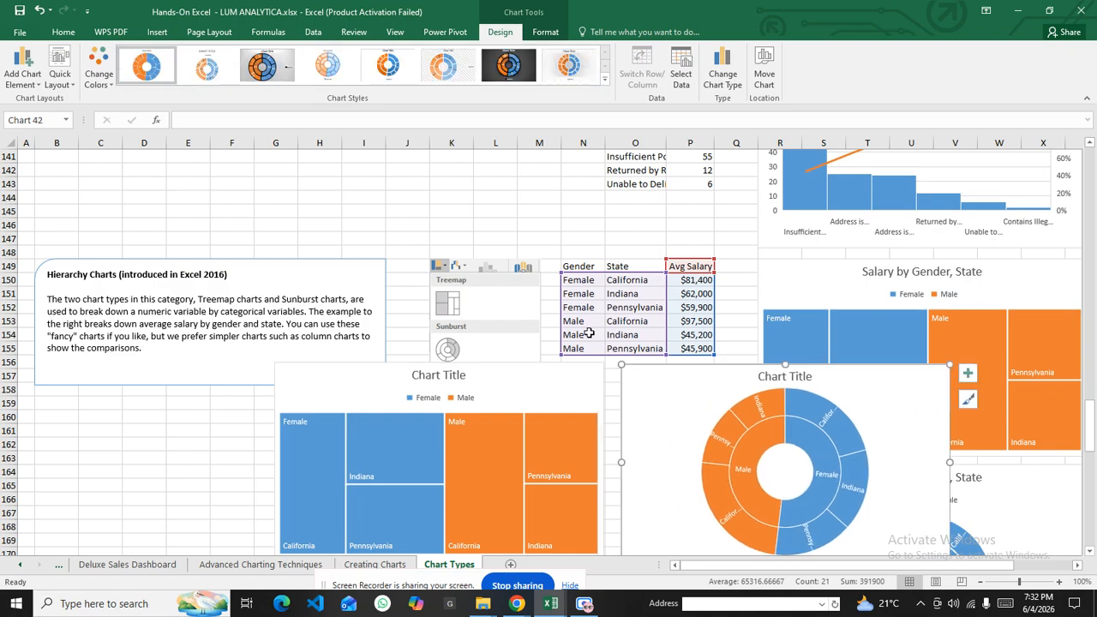
pyautogui.scroll(-9, 522, 390)
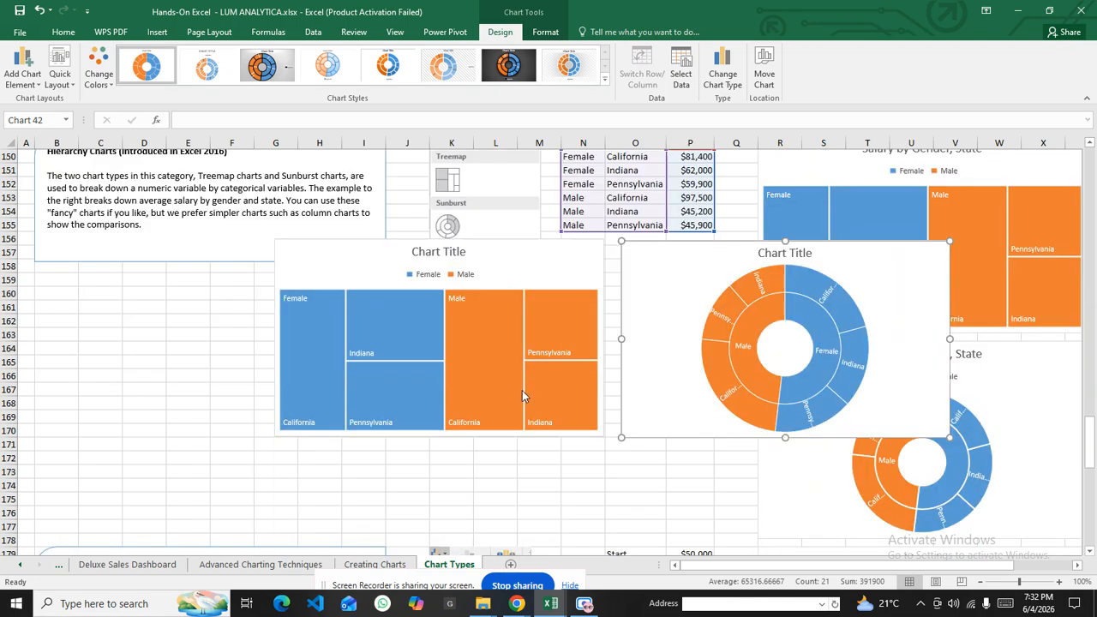
pyautogui.scroll(-2, 528, 392)
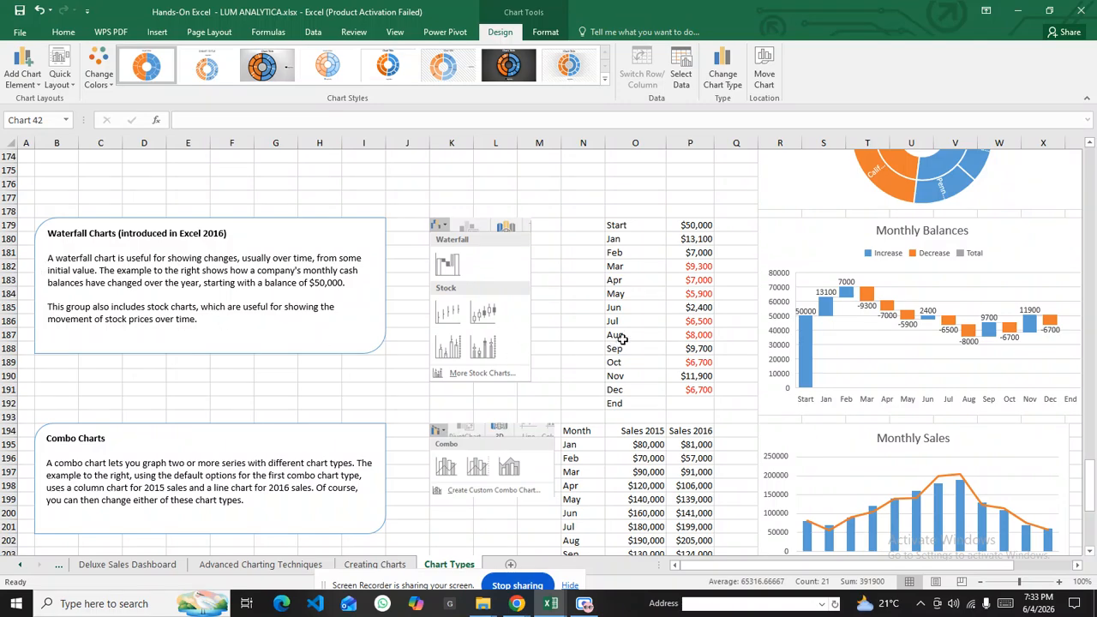
# Select the Start-to-End balance labels and amounts in O179:P192 as the chart data
pyautogui.scroll(-3, 624, 338)
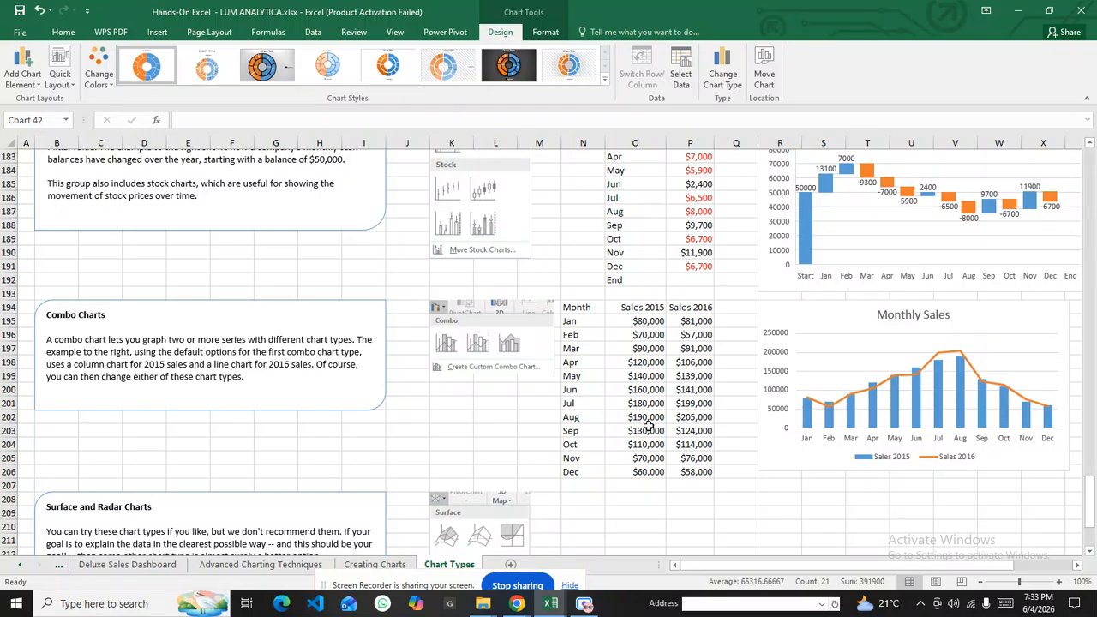
pyautogui.scroll(3, 676, 332)
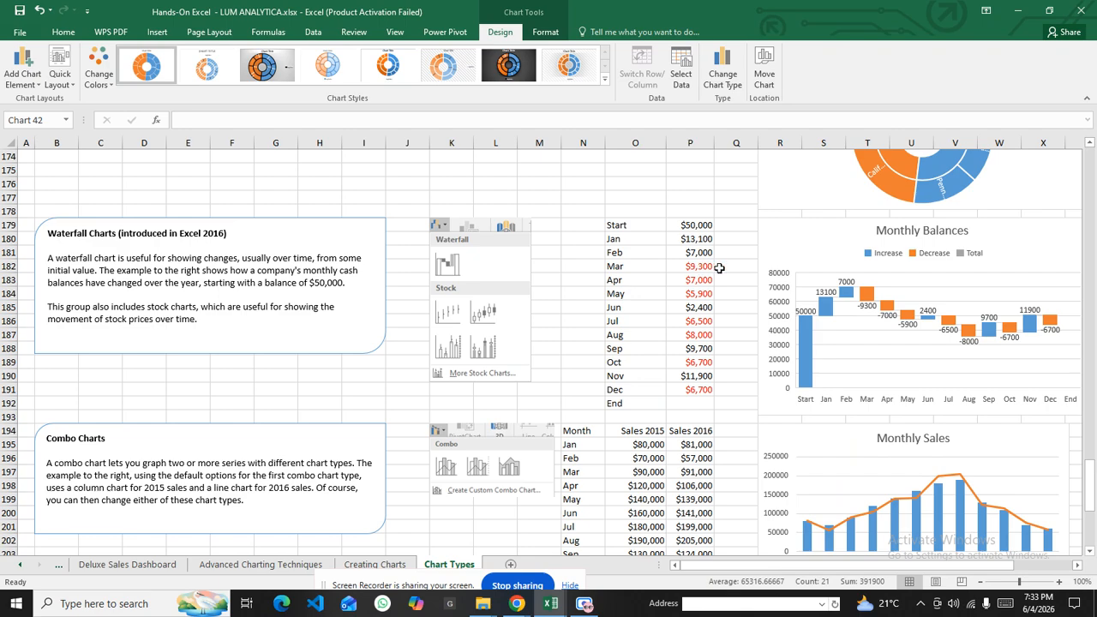
pyautogui.moveTo(704, 268); pyautogui.dragTo(706, 295)
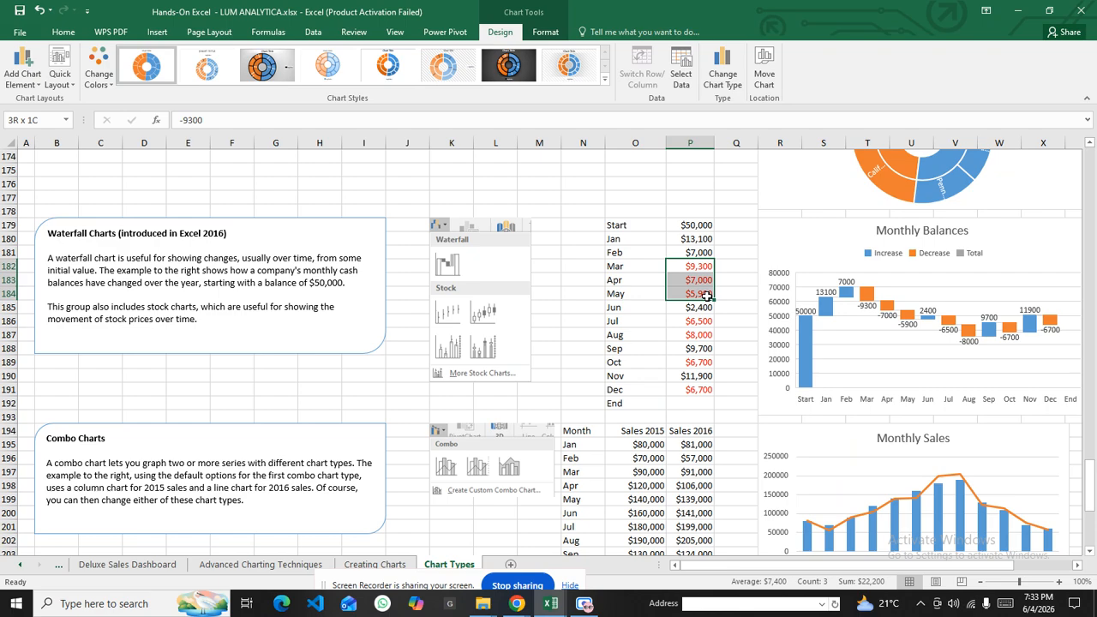
pyautogui.moveTo(706, 296); pyautogui.dragTo(706, 296)
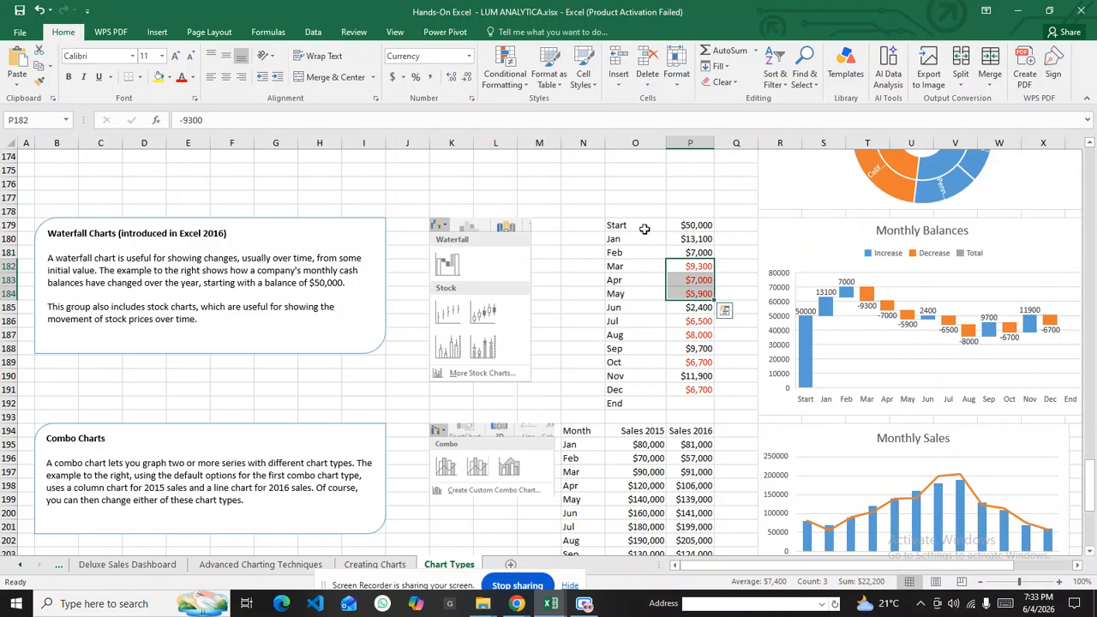
pyautogui.moveTo(640, 224); pyautogui.dragTo(639, 403)
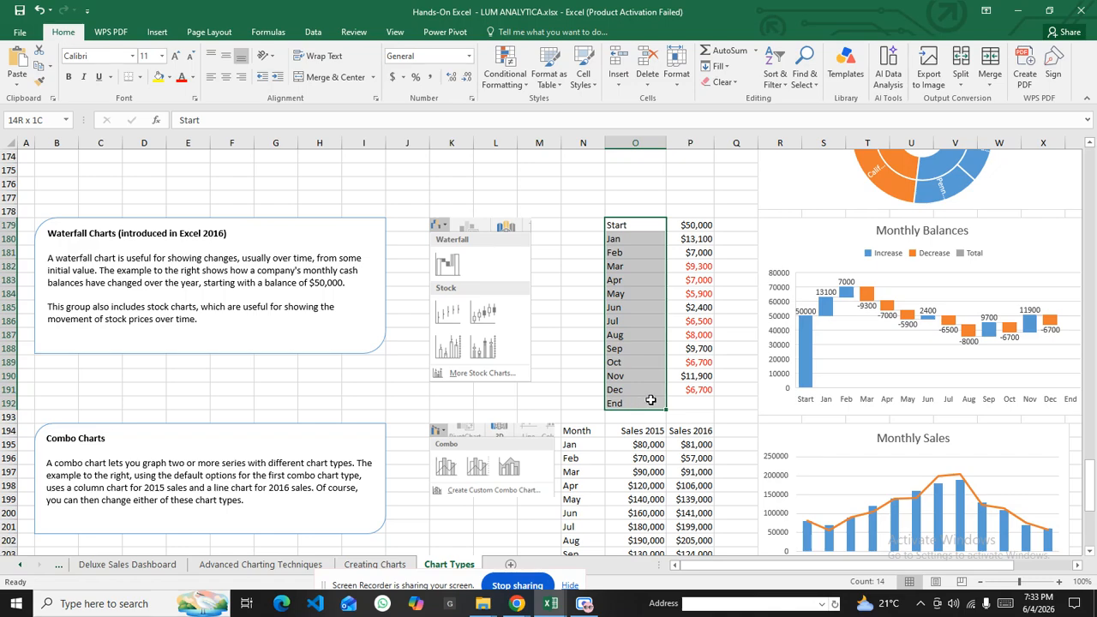
pyautogui.click(629, 306)
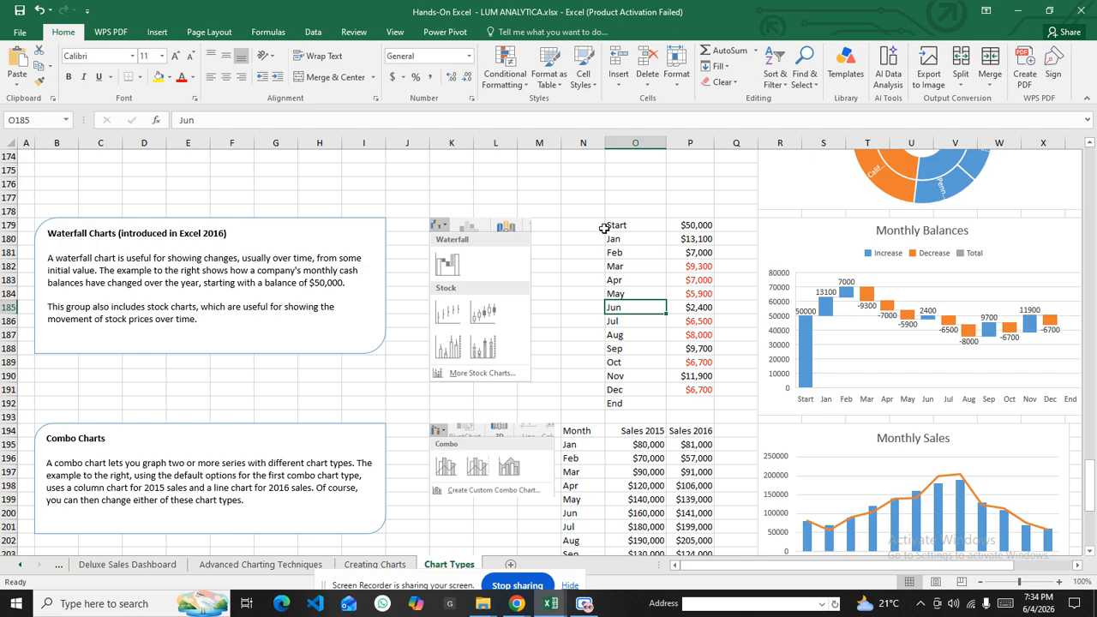
pyautogui.moveTo(607, 224); pyautogui.dragTo(702, 399)
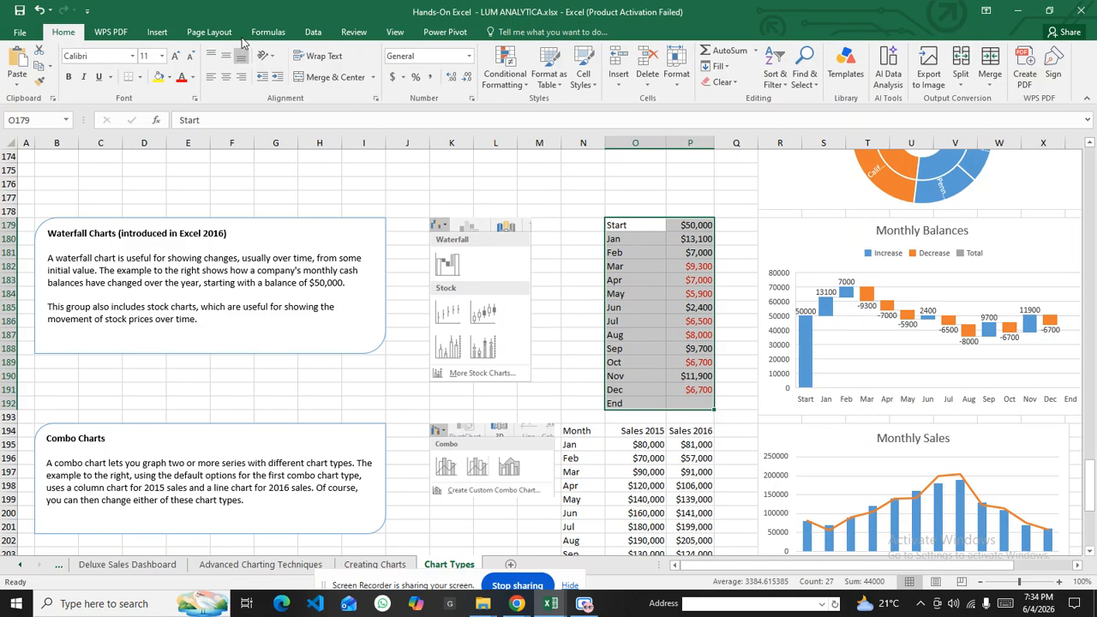
pyautogui.click(157, 33)
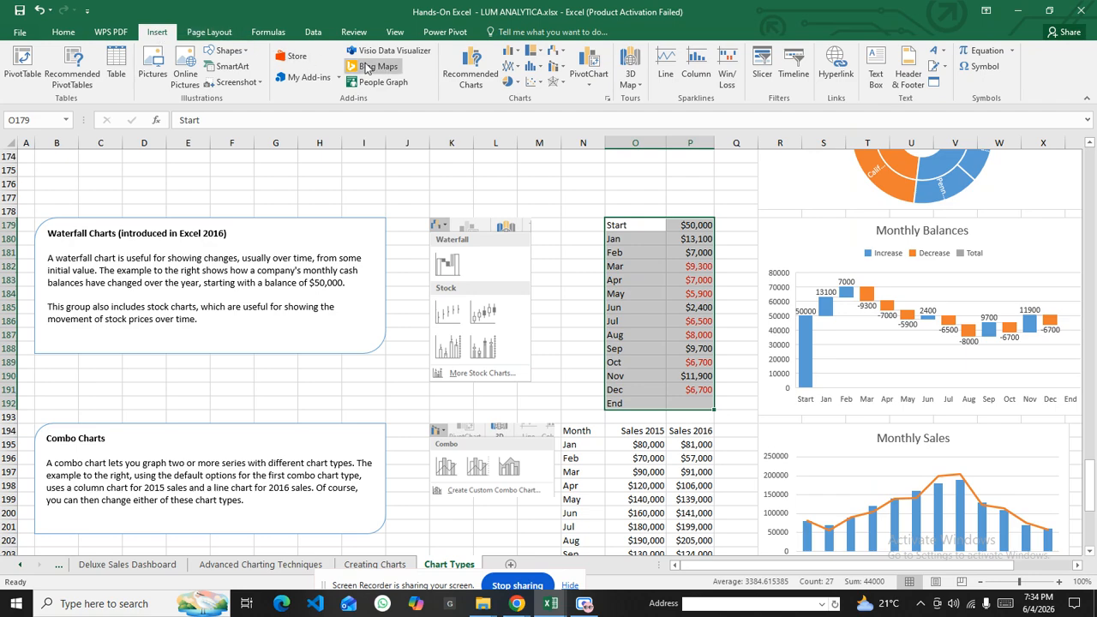
# Insert a waterfall chart of the monthly balances and move it on the sheet
pyautogui.click(563, 53)
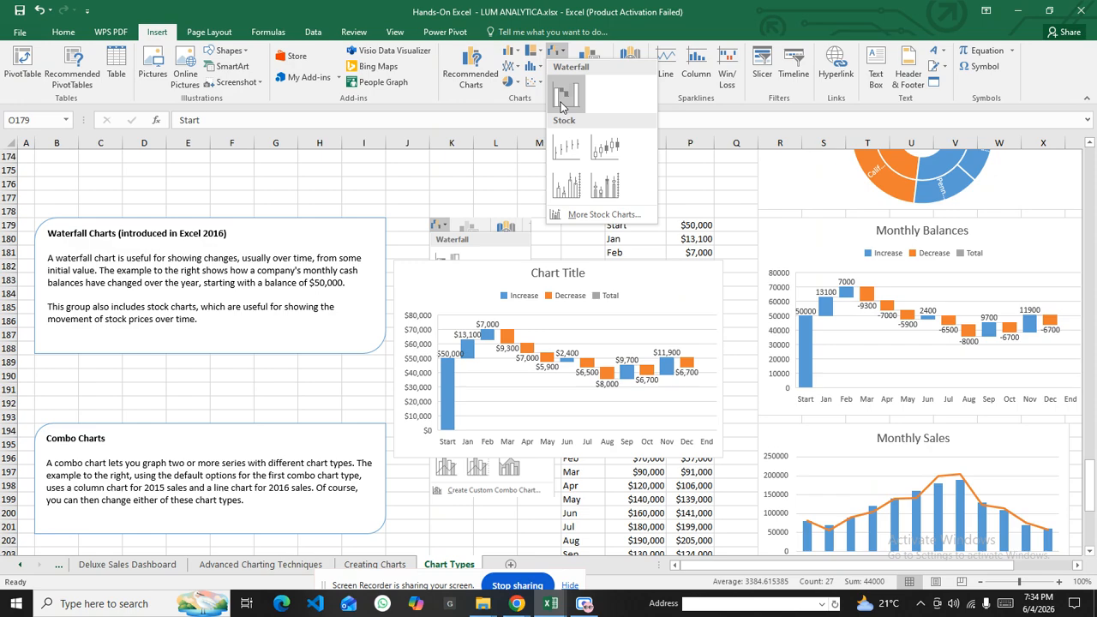
pyautogui.click(561, 97)
pyautogui.moveTo(490, 272)
pyautogui.mouseDown()
pyautogui.moveTo(500, 210)
pyautogui.moveTo(509, 225)
pyautogui.moveTo(455, 299)
pyautogui.moveTo(370, 301)
pyautogui.mouseUp()
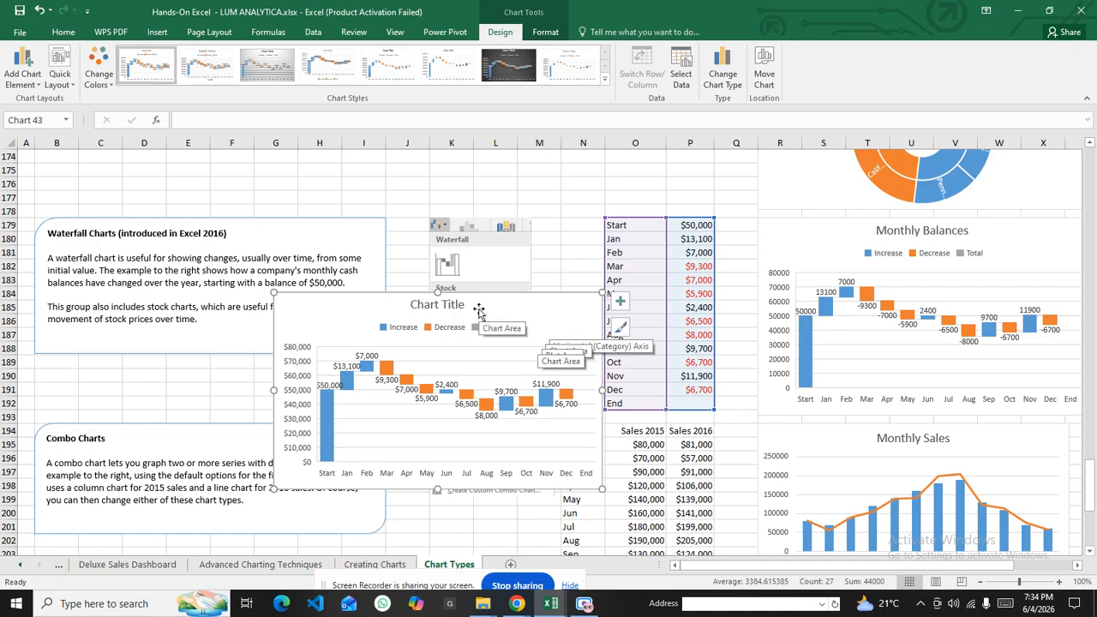
# Try the High-Low-Close and another stock chart type, dismissing the stock data warning
pyautogui.click(157, 33)
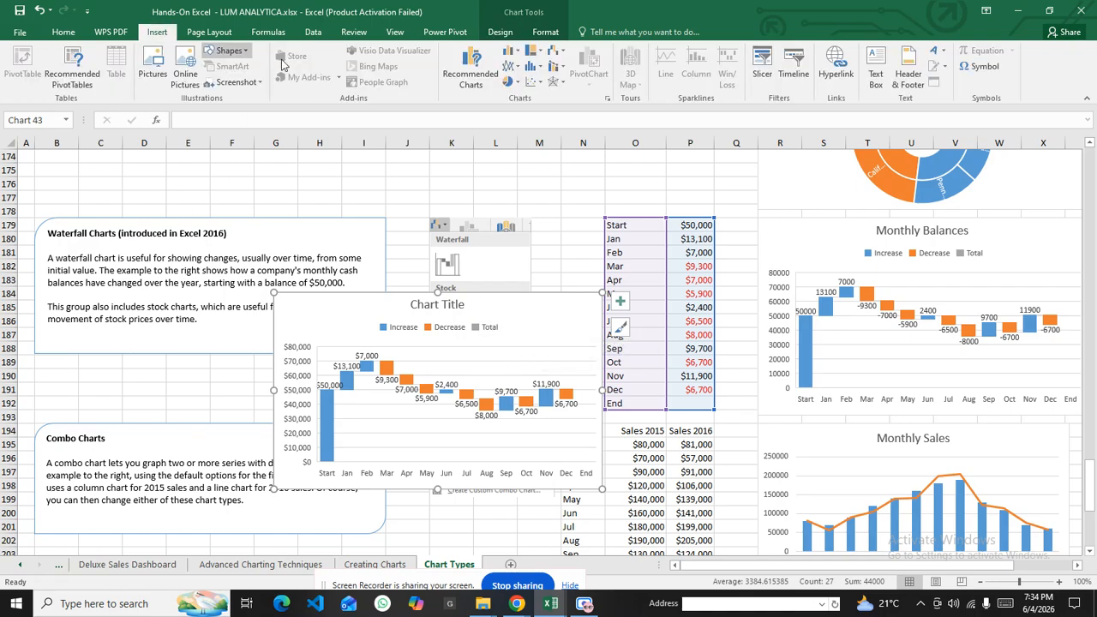
pyautogui.click(555, 53)
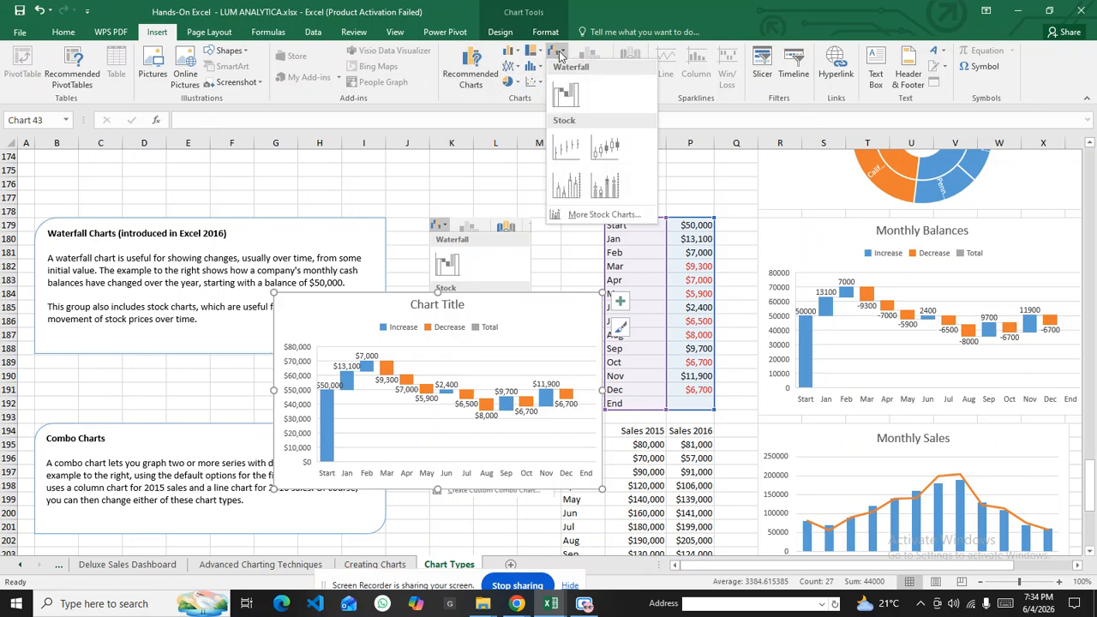
pyautogui.click(564, 152)
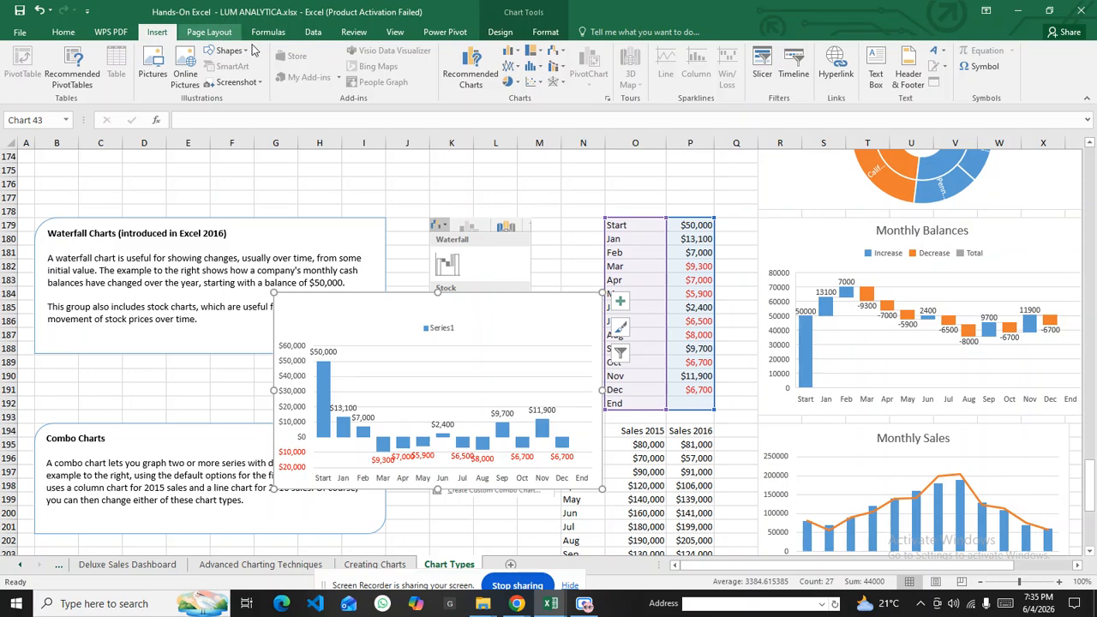
pyautogui.click(556, 52)
pyautogui.click(623, 156)
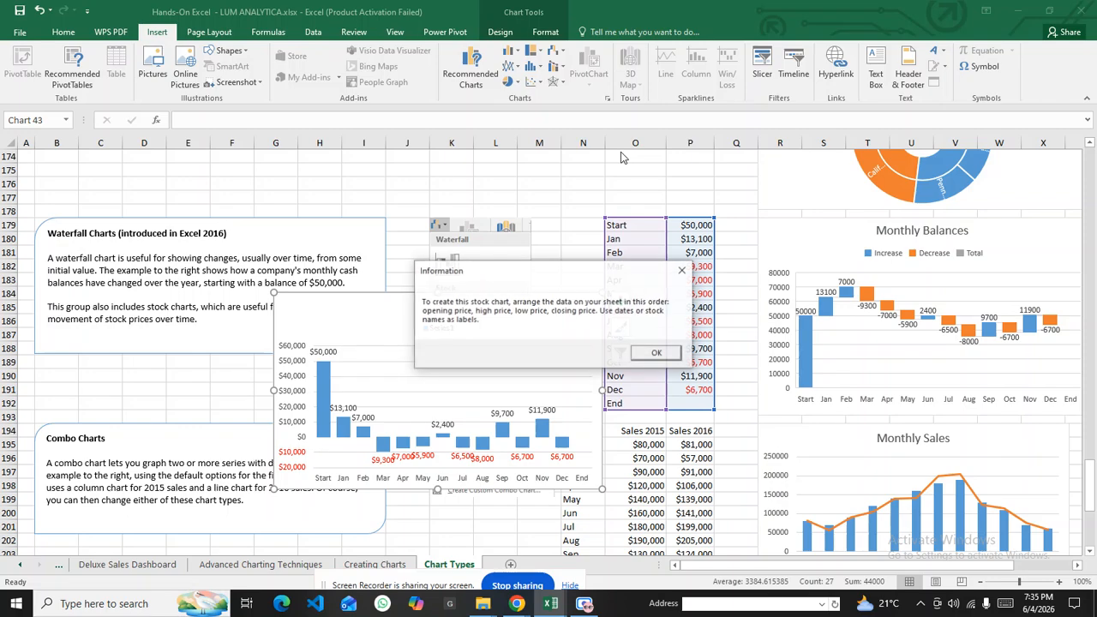
pyautogui.click(631, 353)
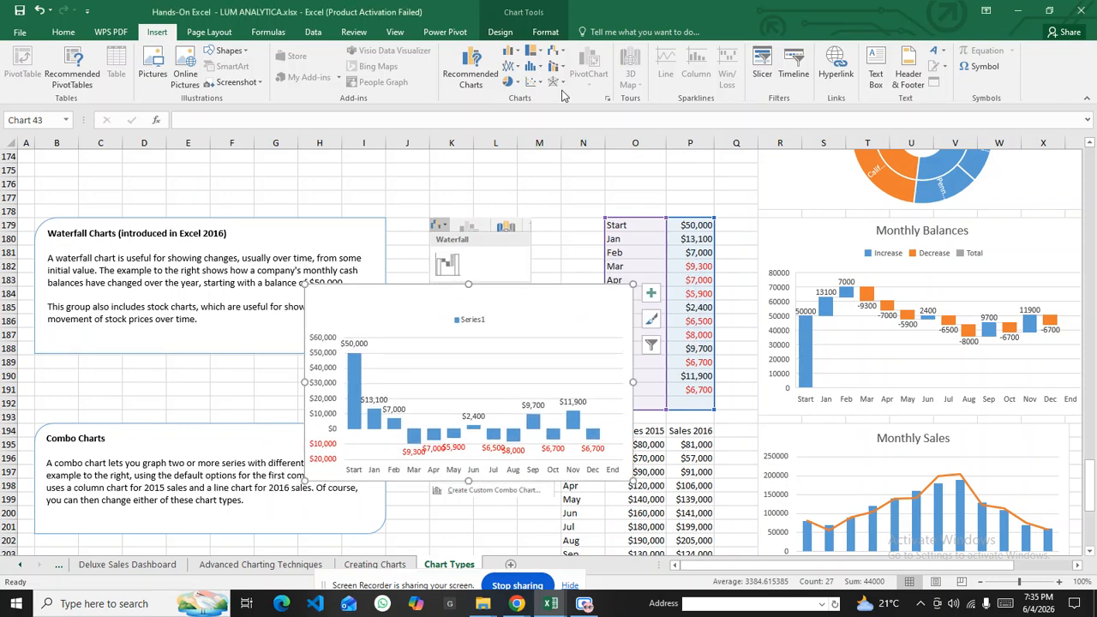
# Try two more stock chart types, dismissing each warning, leaving a Series1 column chart
pyautogui.click(556, 51)
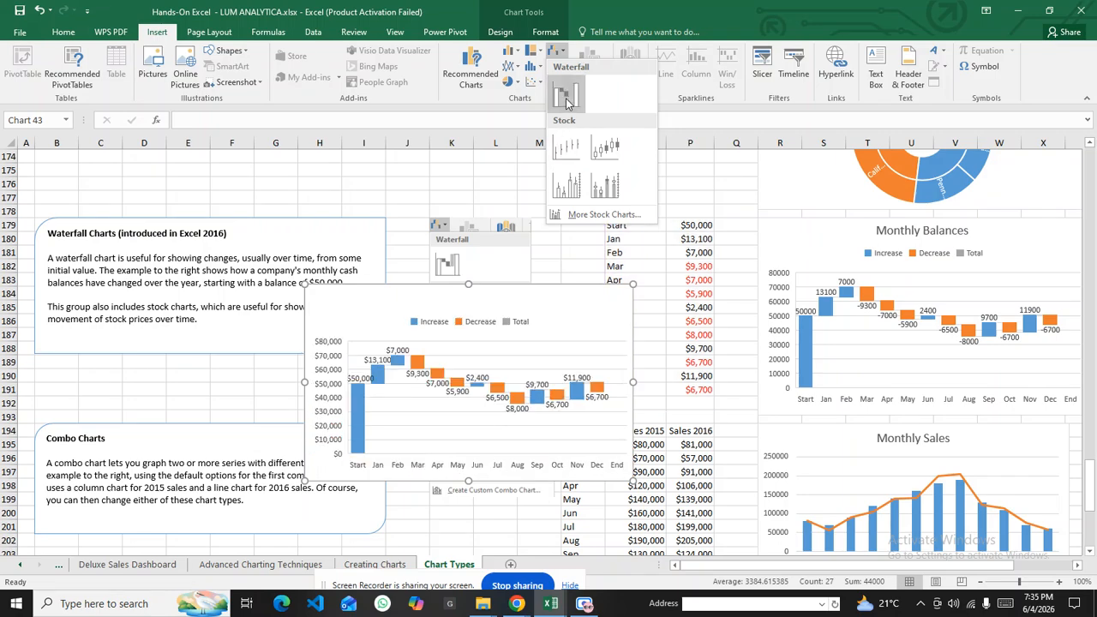
pyautogui.click(565, 184)
pyautogui.click(656, 350)
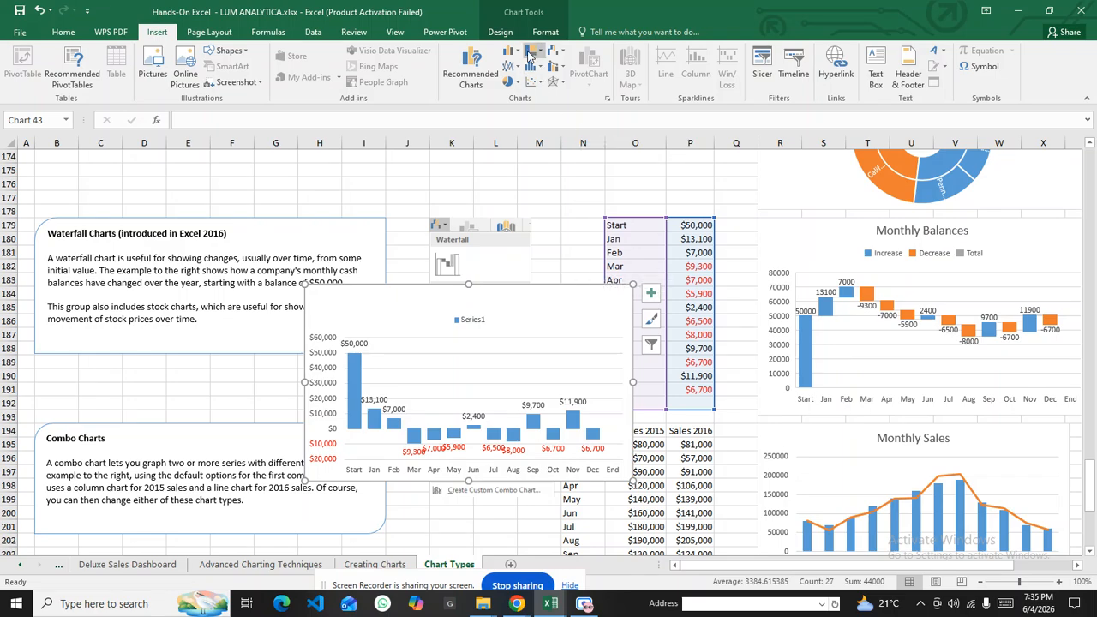
pyautogui.click(557, 51)
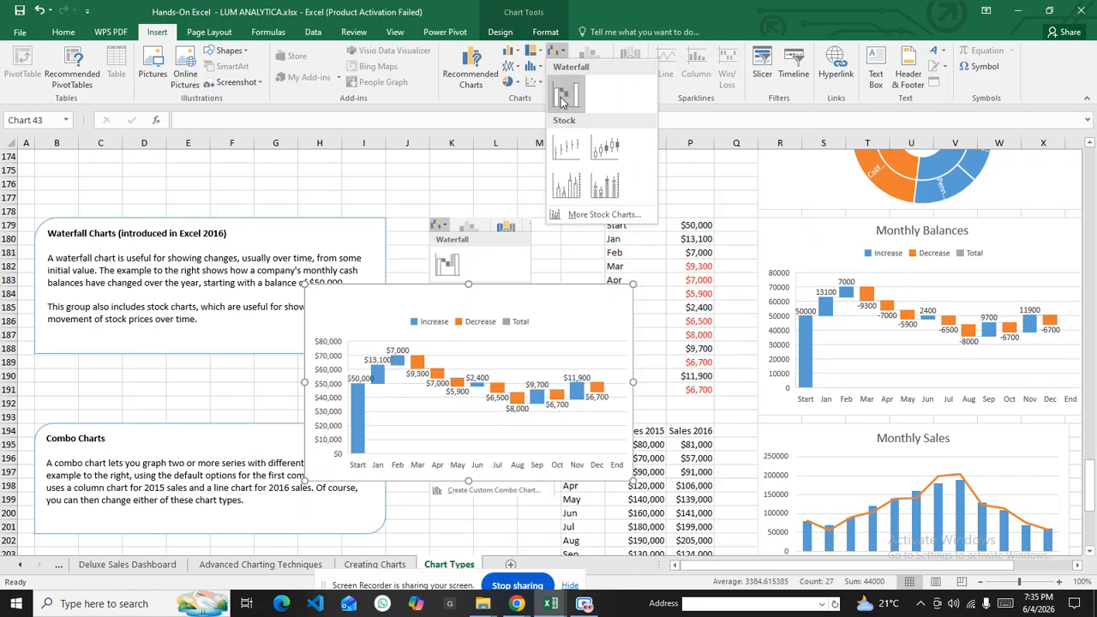
pyautogui.click(565, 149)
pyautogui.click(655, 350)
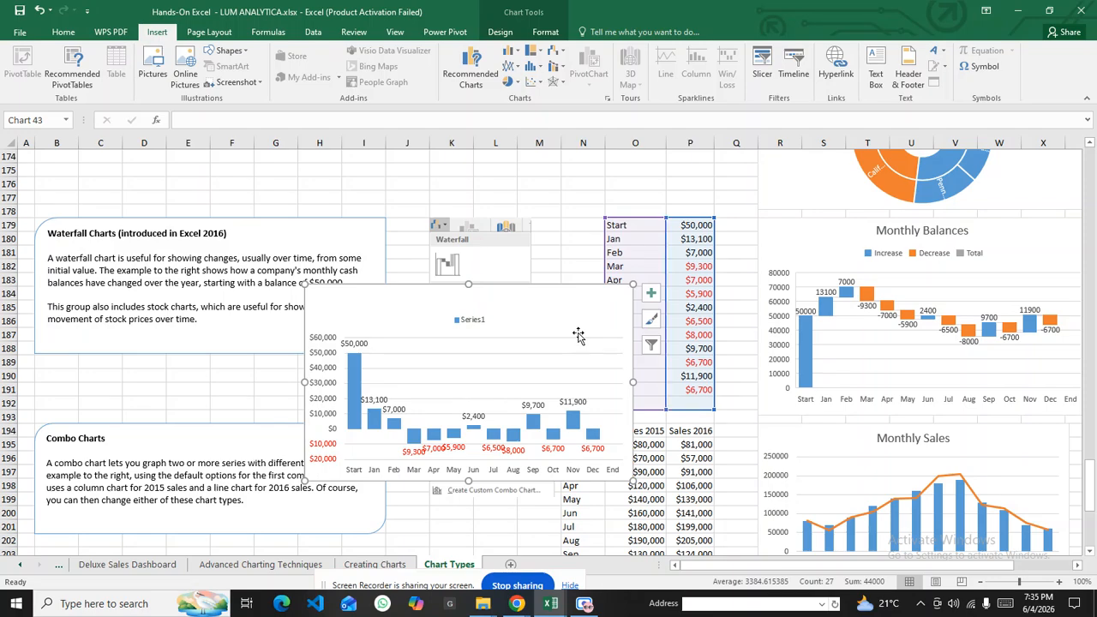
pyautogui.scroll(-2, 531, 351)
pyautogui.scroll(-2, 495, 362)
pyautogui.scroll(4, 532, 257)
# Position the balance chart over the data area and add axis titles
pyautogui.moveTo(551, 305); pyautogui.dragTo(630, 247)
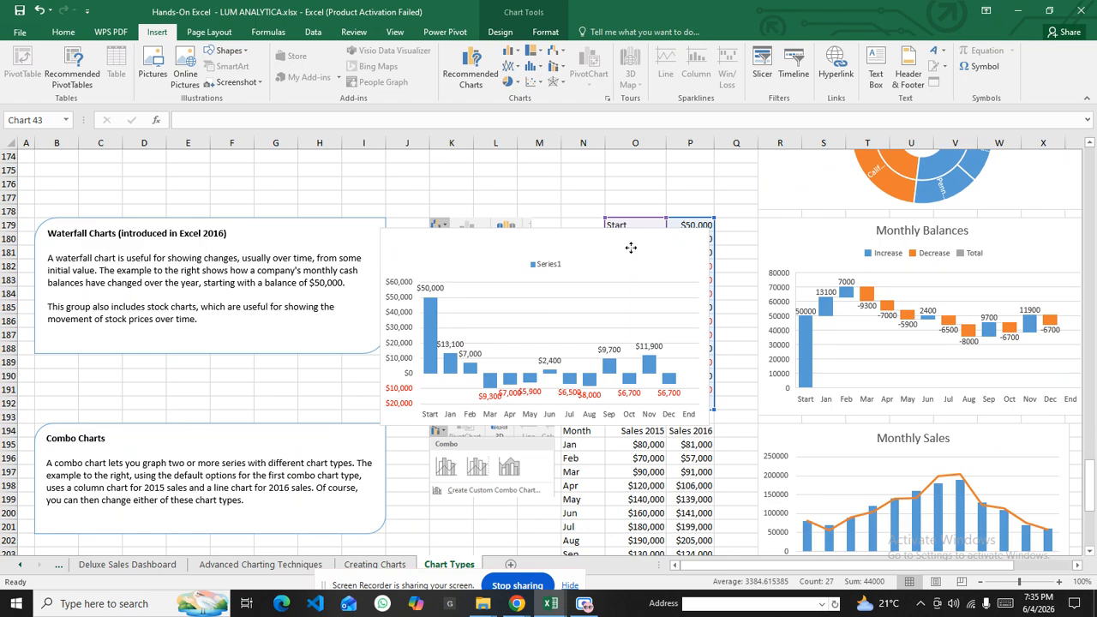
pyautogui.moveTo(631, 246); pyautogui.dragTo(631, 247)
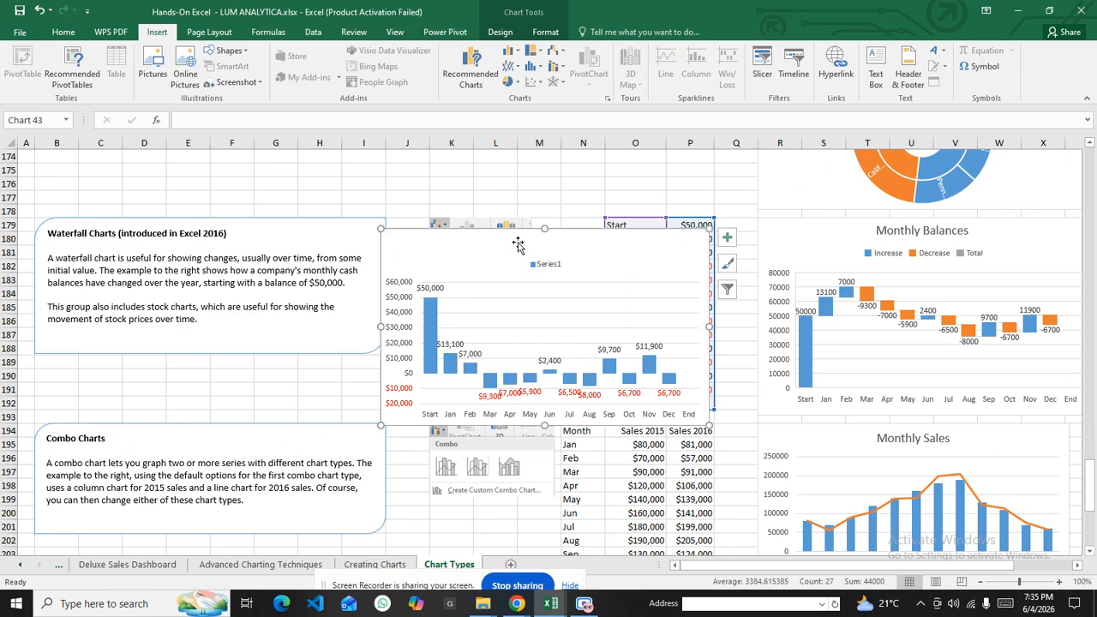
pyautogui.click(724, 242)
pyautogui.click(759, 264)
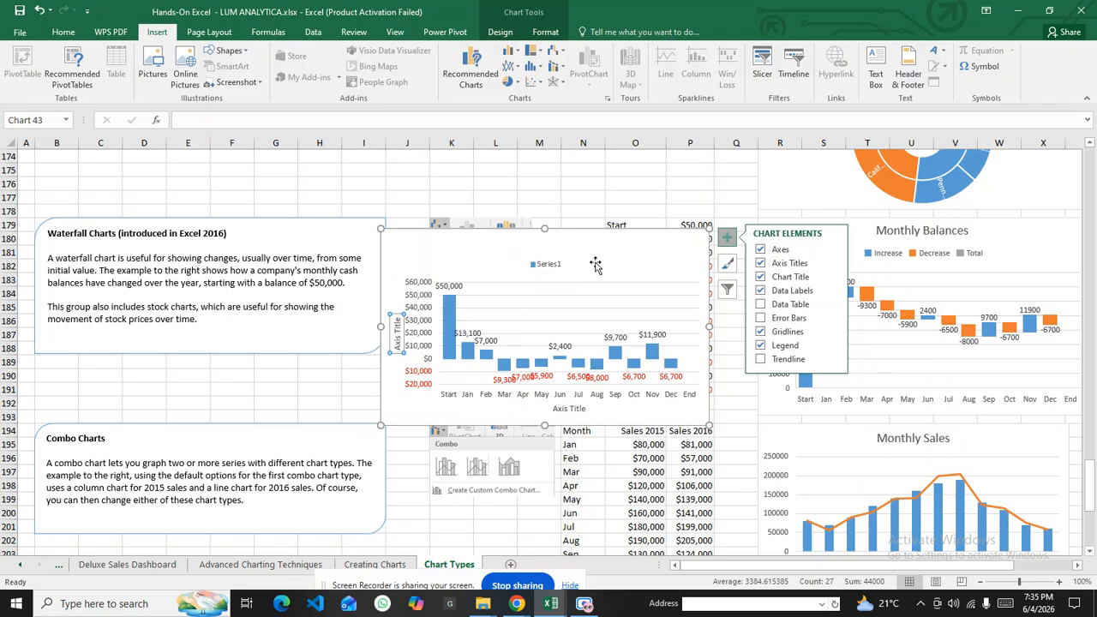
pyautogui.moveTo(607, 240); pyautogui.dragTo(707, 190)
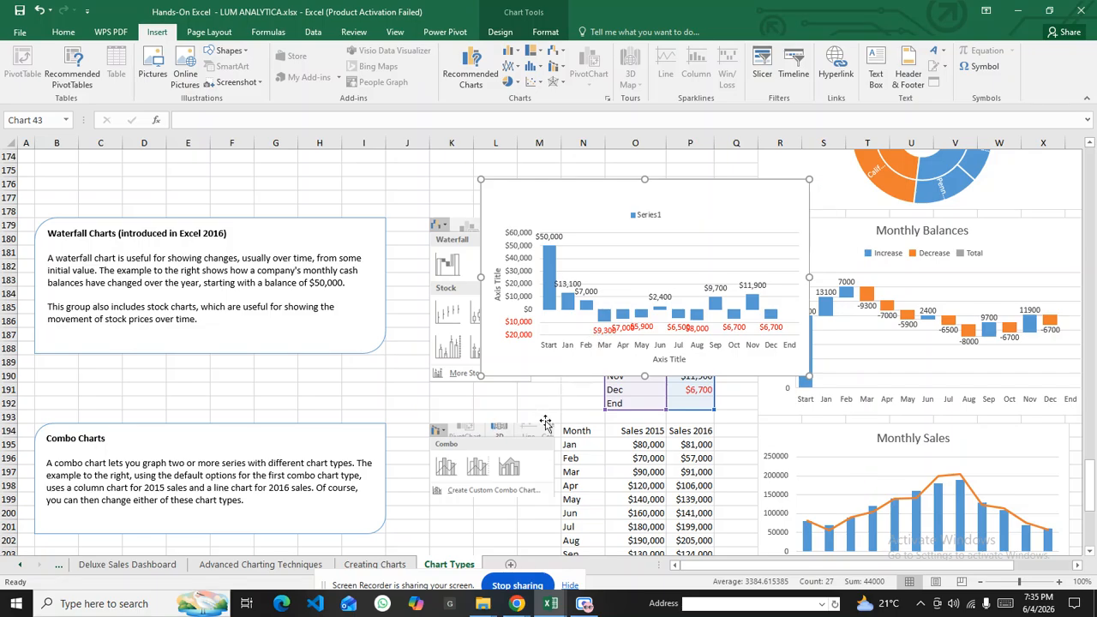
# Deselect the chart and scroll down to the Combo Charts example and its sales data
pyautogui.scroll(-3, 549, 412)
pyautogui.click(577, 335)
pyautogui.scroll(-3, 636, 330)
pyautogui.scroll(-2, 612, 338)
pyautogui.scroll(7, 611, 337)
pyautogui.scroll(-12, 612, 338)
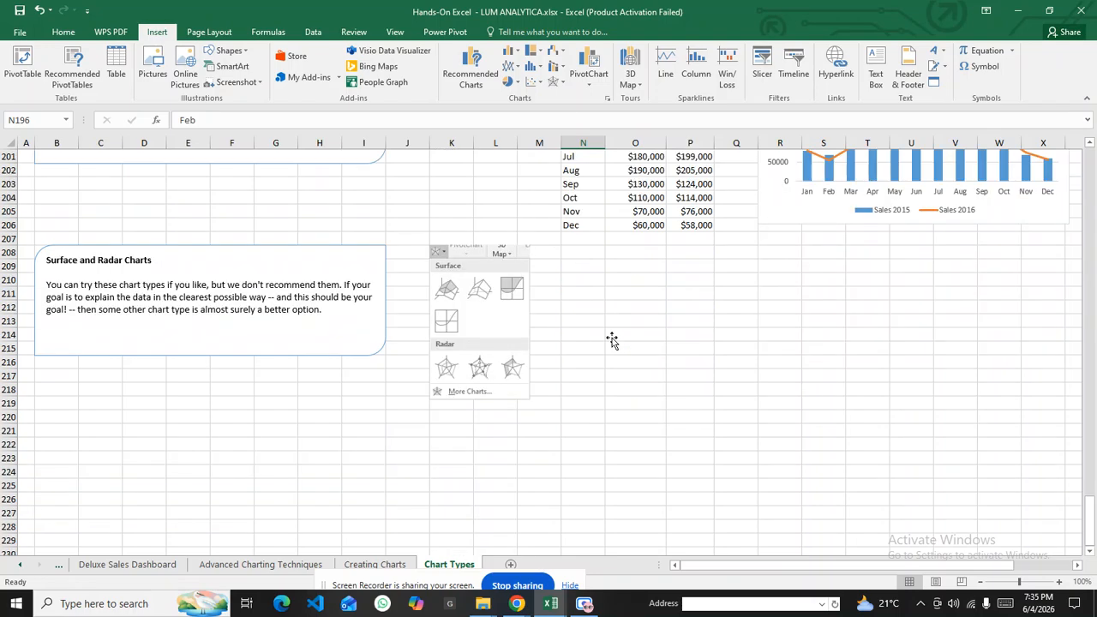
pyautogui.scroll(11, 612, 337)
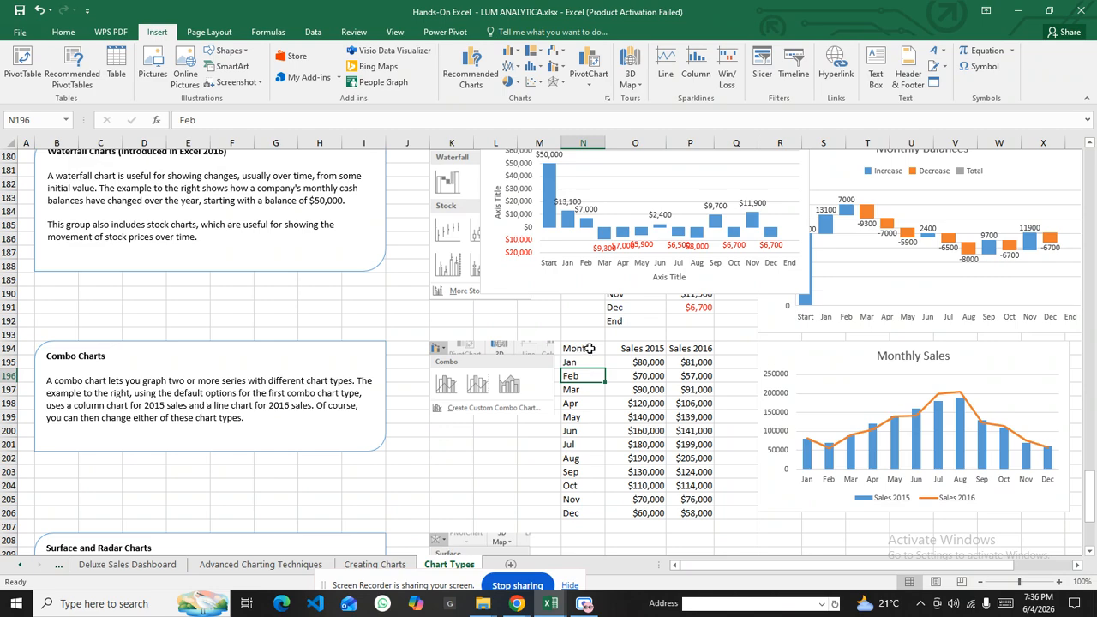
# Select the Month, Sales 2015 and Sales 2016 table and browse chart types up to Combo
pyautogui.moveTo(628, 349); pyautogui.dragTo(694, 512)
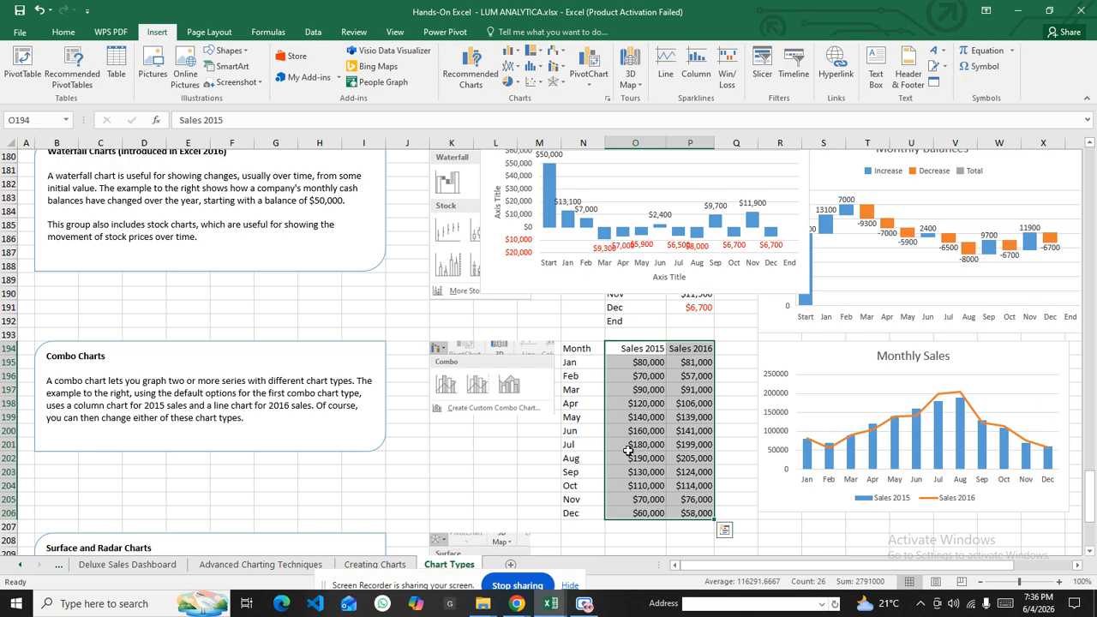
pyautogui.moveTo(572, 348); pyautogui.dragTo(711, 515)
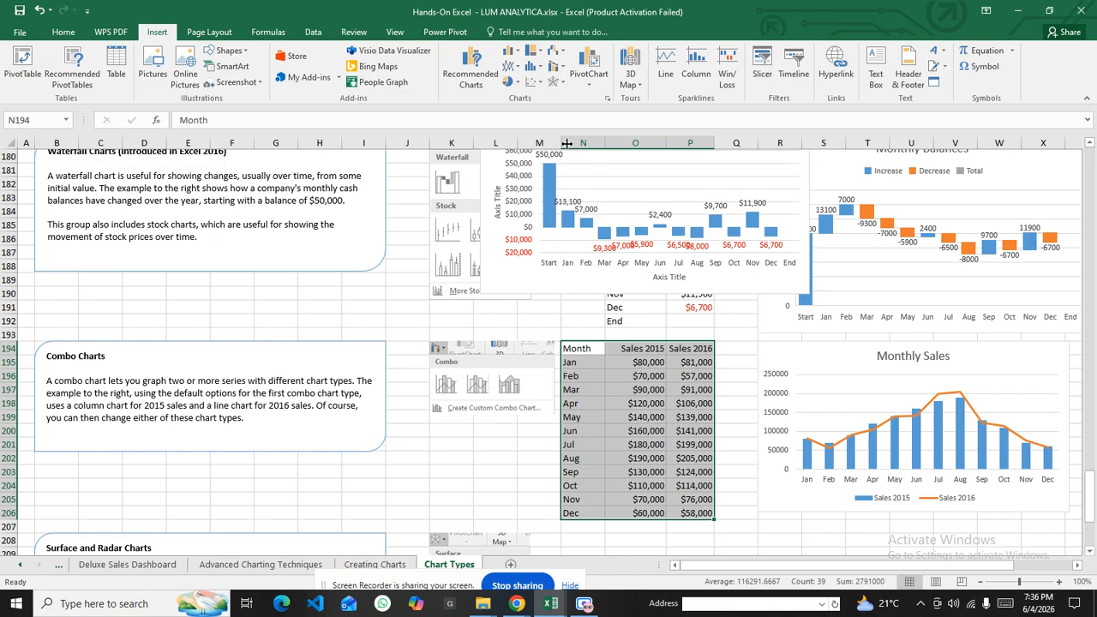
pyautogui.click(515, 53)
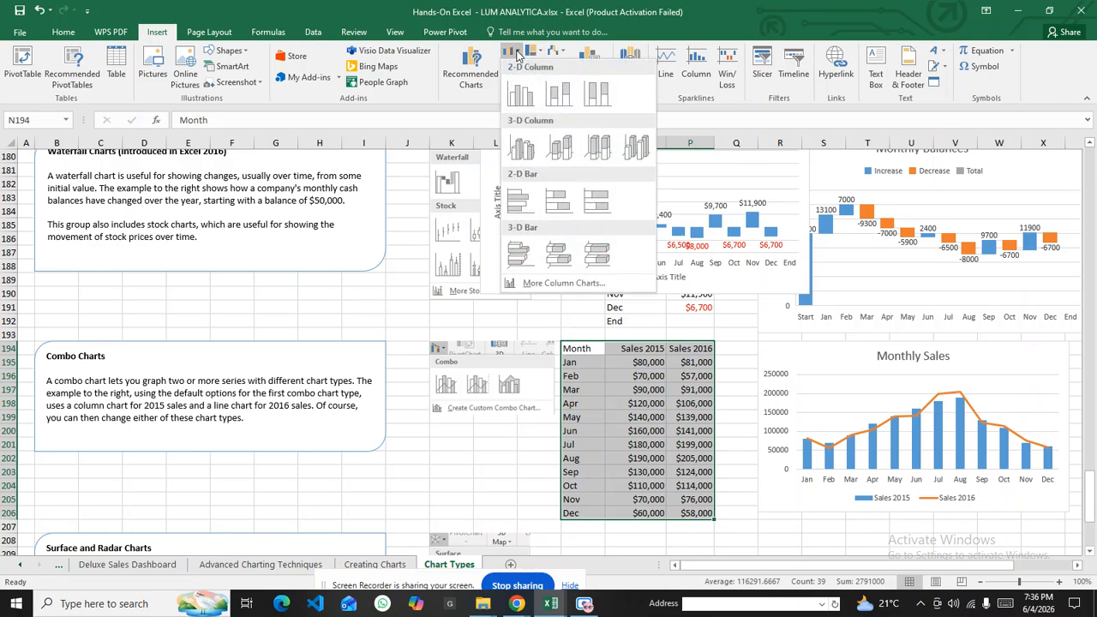
pyautogui.click(517, 54)
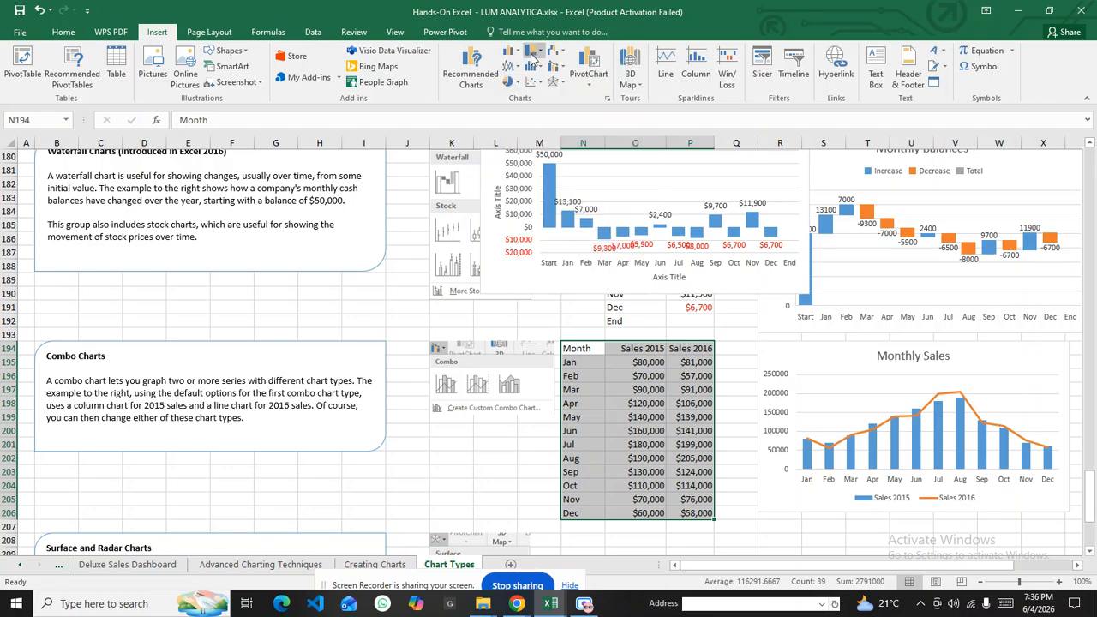
pyautogui.click(538, 67)
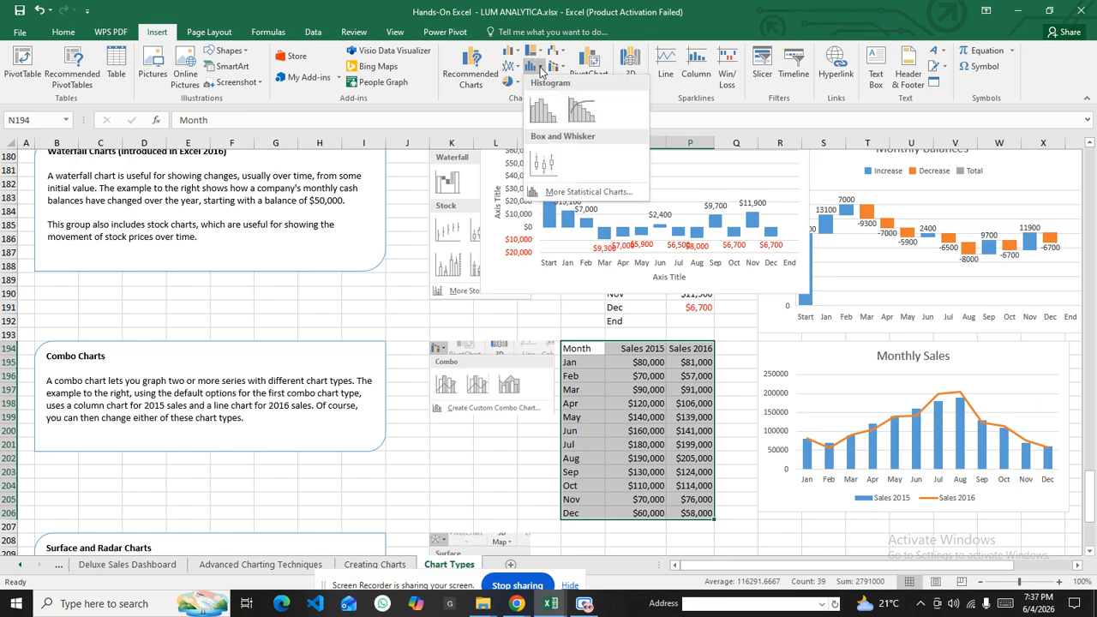
pyautogui.click(539, 72)
pyautogui.click(559, 82)
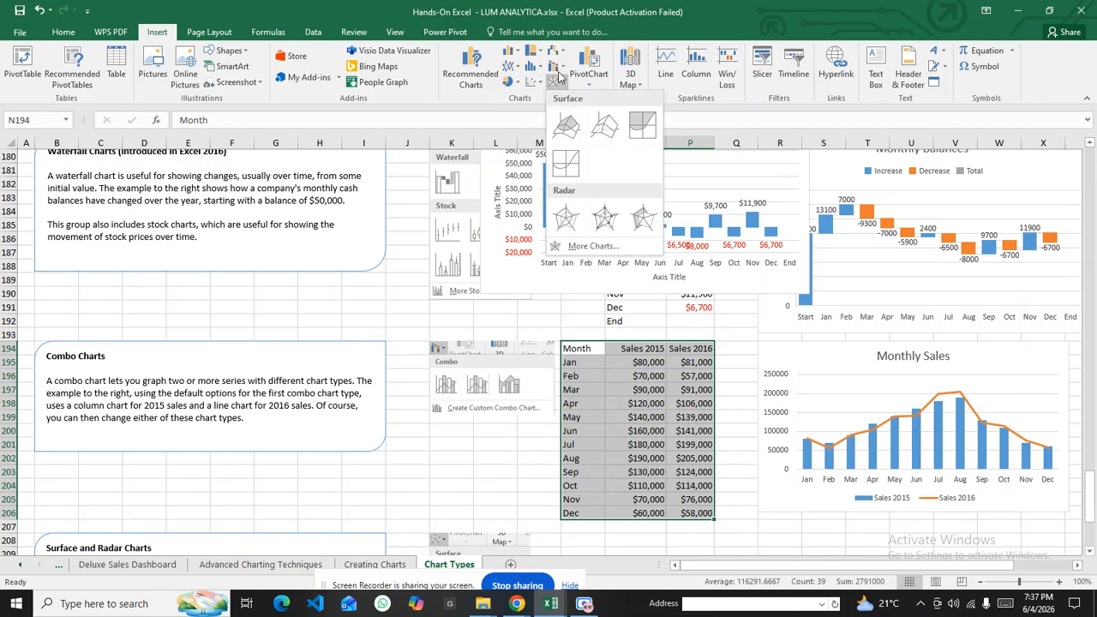
pyautogui.click(562, 71)
pyautogui.click(563, 72)
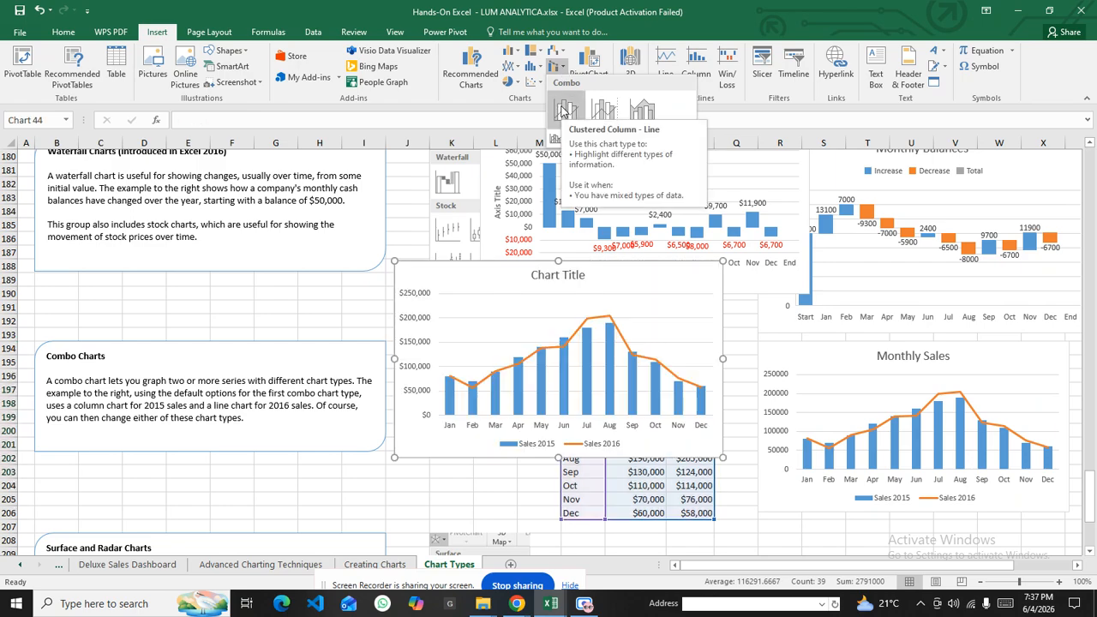
# Insert a Clustered Column - Line combo chart and move it below the waterfall chart
pyautogui.click(559, 69)
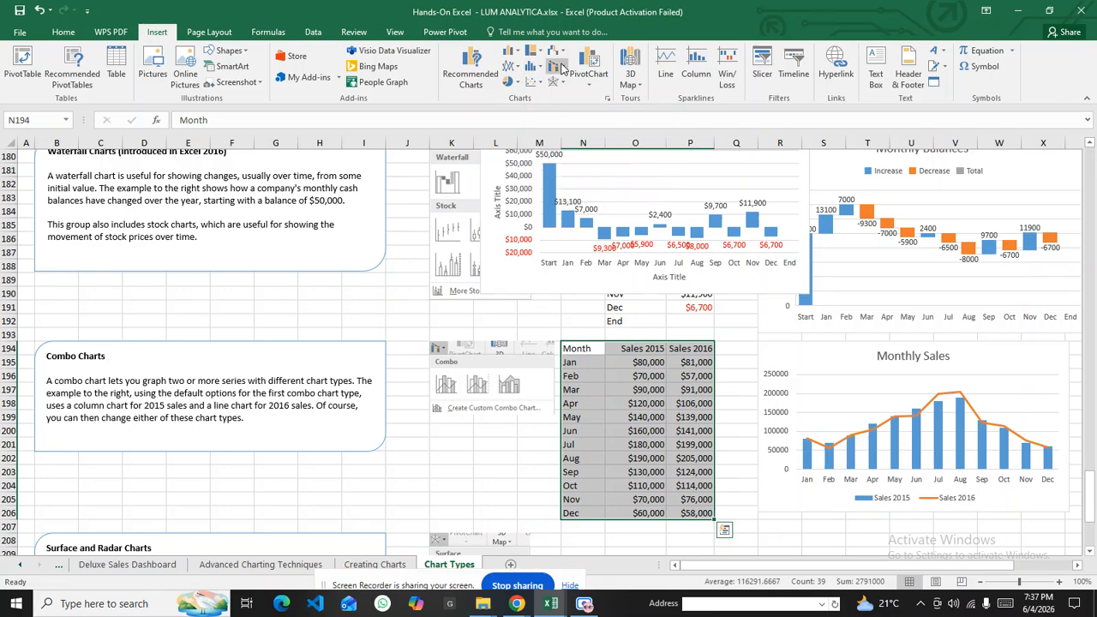
pyautogui.click(558, 67)
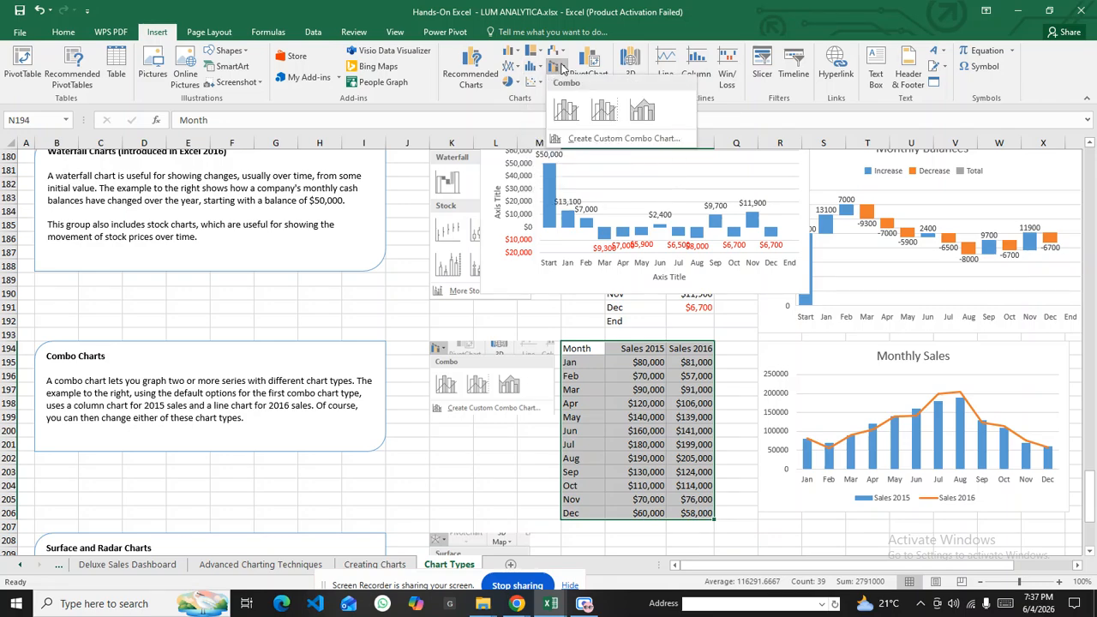
pyautogui.click(561, 113)
pyautogui.moveTo(519, 280); pyautogui.dragTo(581, 350)
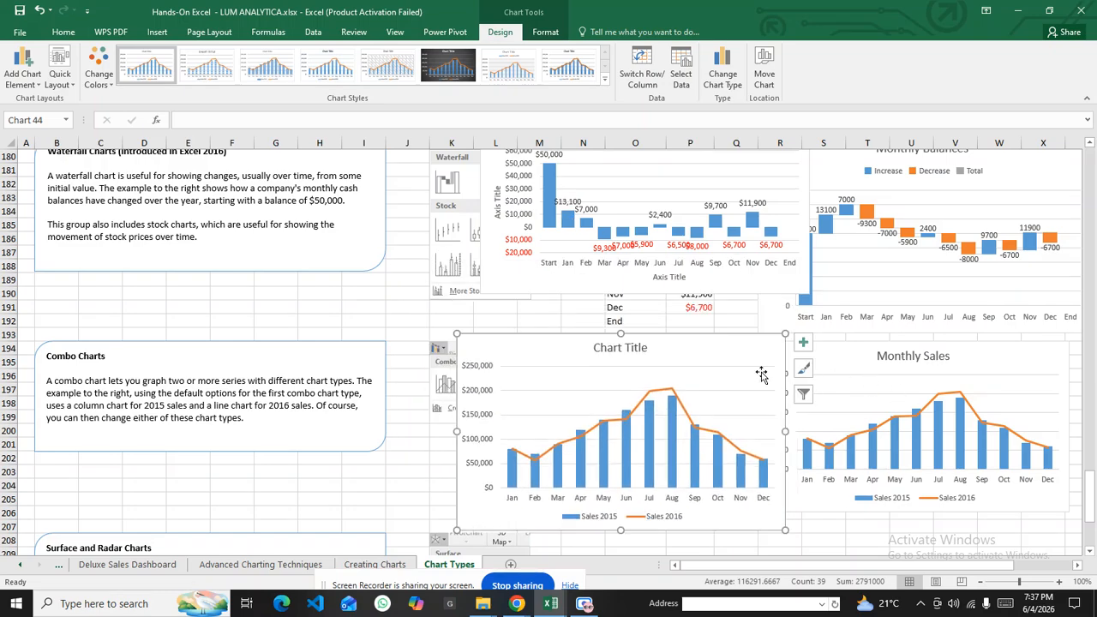
# Retitle the chart 'Combo Charts of Monthly Sales (2015 & 2016)'
pyautogui.doubleClick(641, 348)
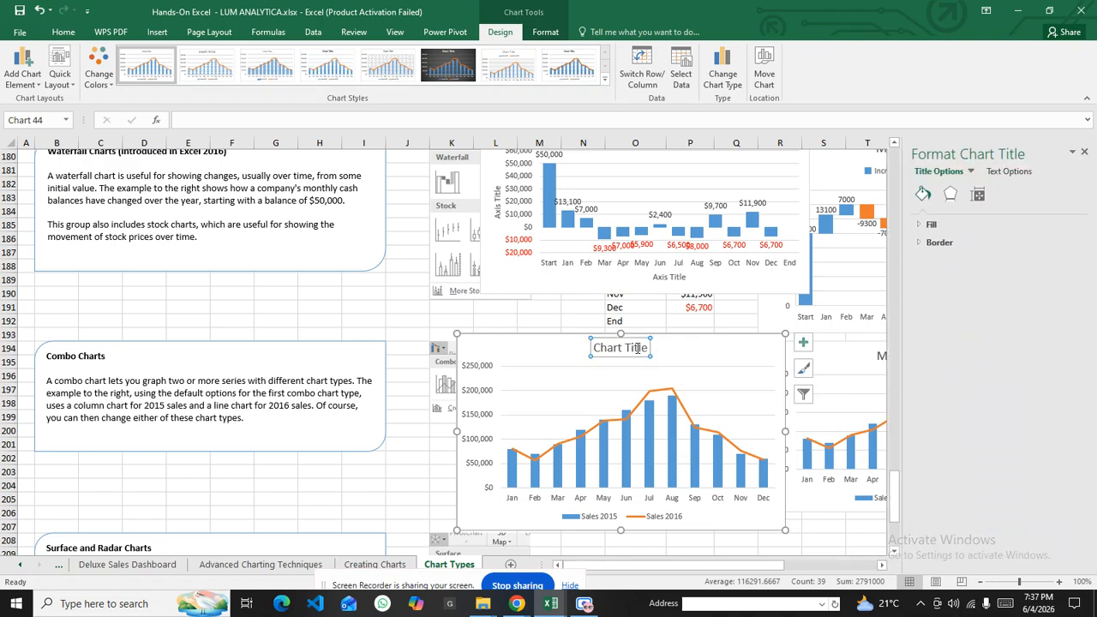
pyautogui.click(1084, 151)
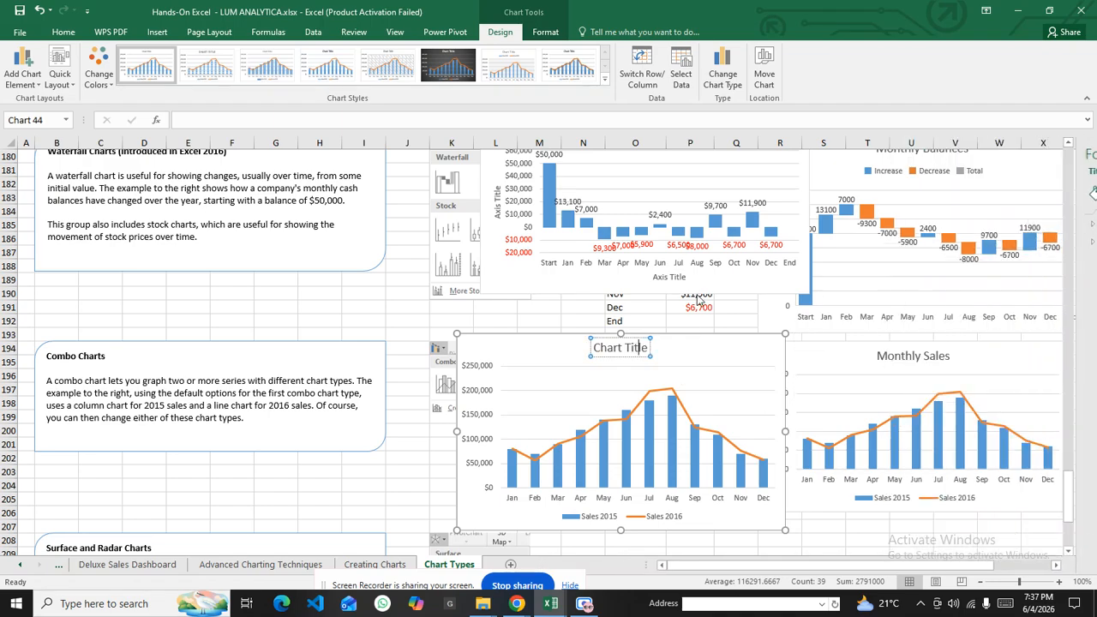
pyautogui.tripleClick(621, 350)
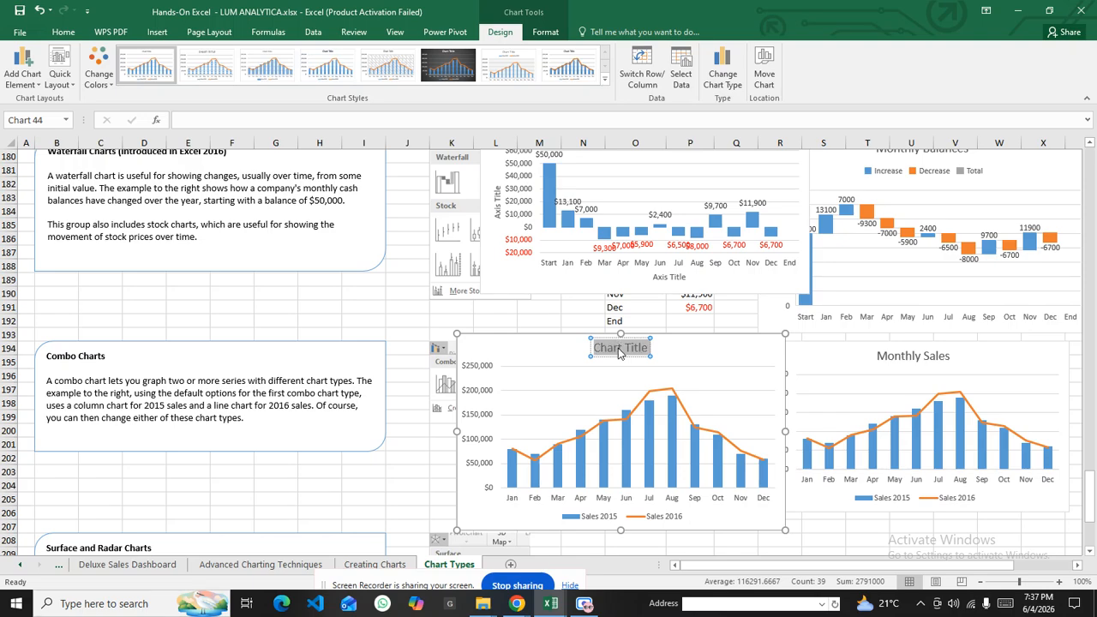
pyautogui.write('Combo')
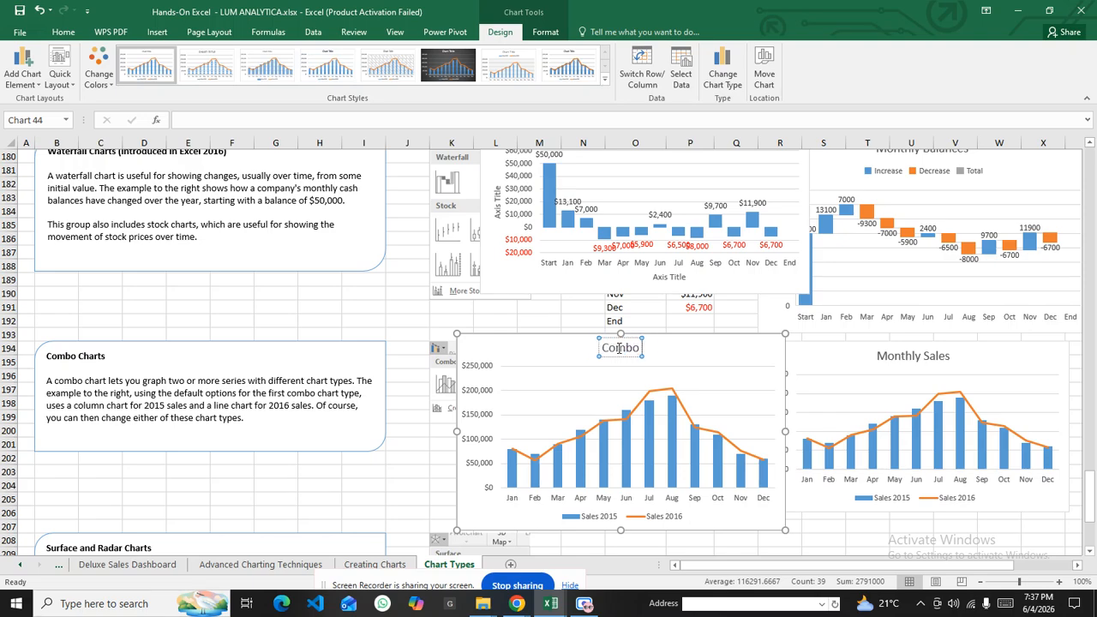
pyautogui.write(' Chartd')
pyautogui.press('BackSpace')
pyautogui.write('s of')
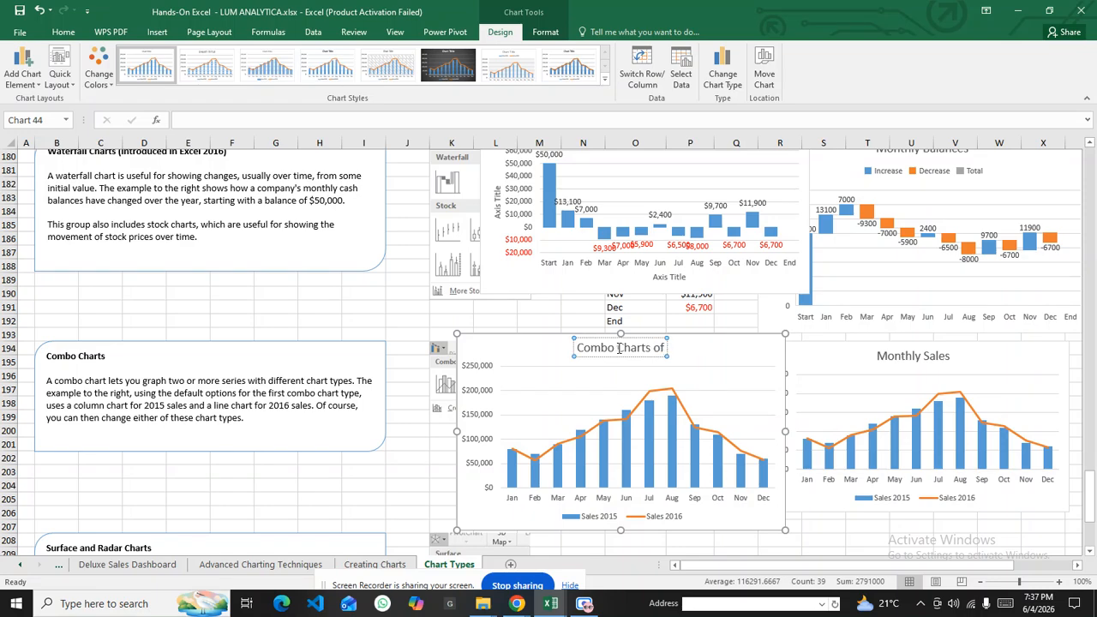
pyautogui.write(' Monthly Sales(2015')
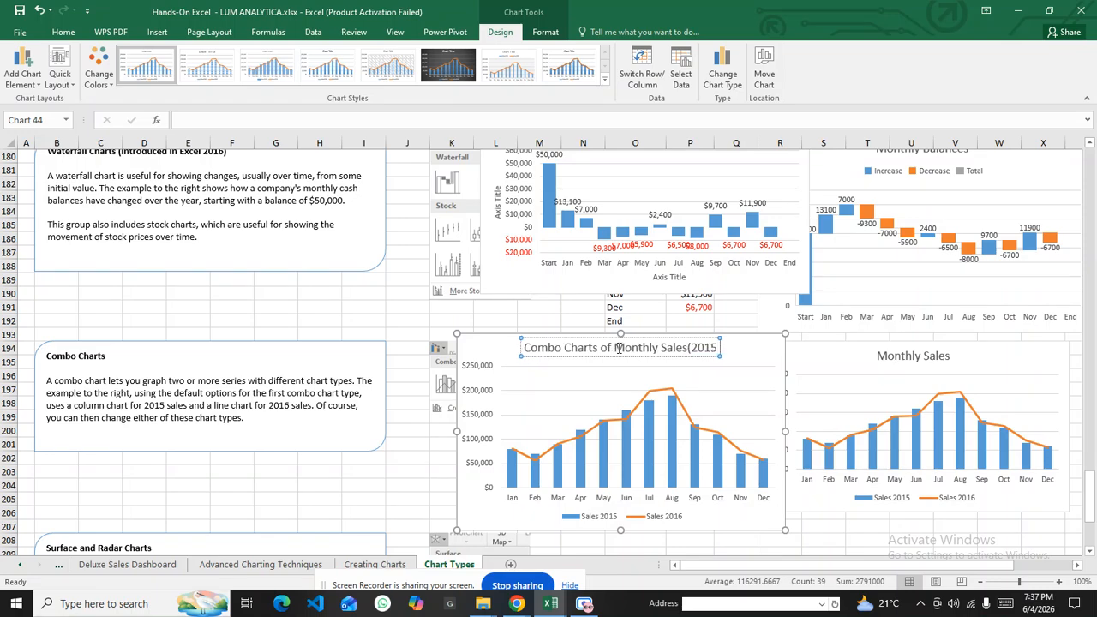
pyautogui.write(' &')
pyautogui.write('2')
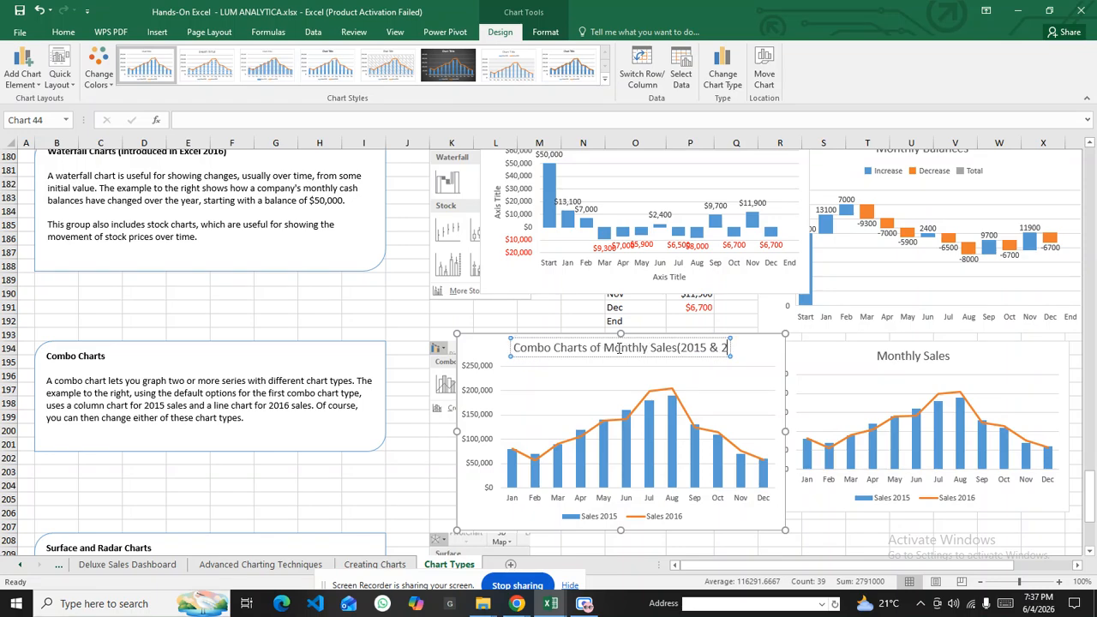
pyautogui.write('016)')
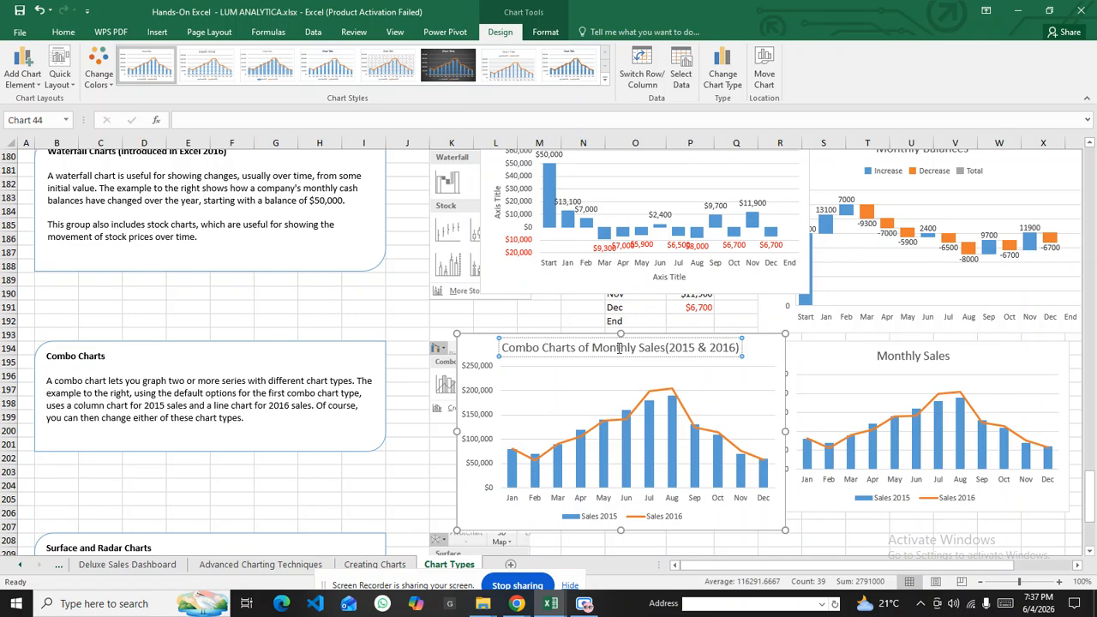
pyautogui.click(667, 345)
pyautogui.click(795, 351)
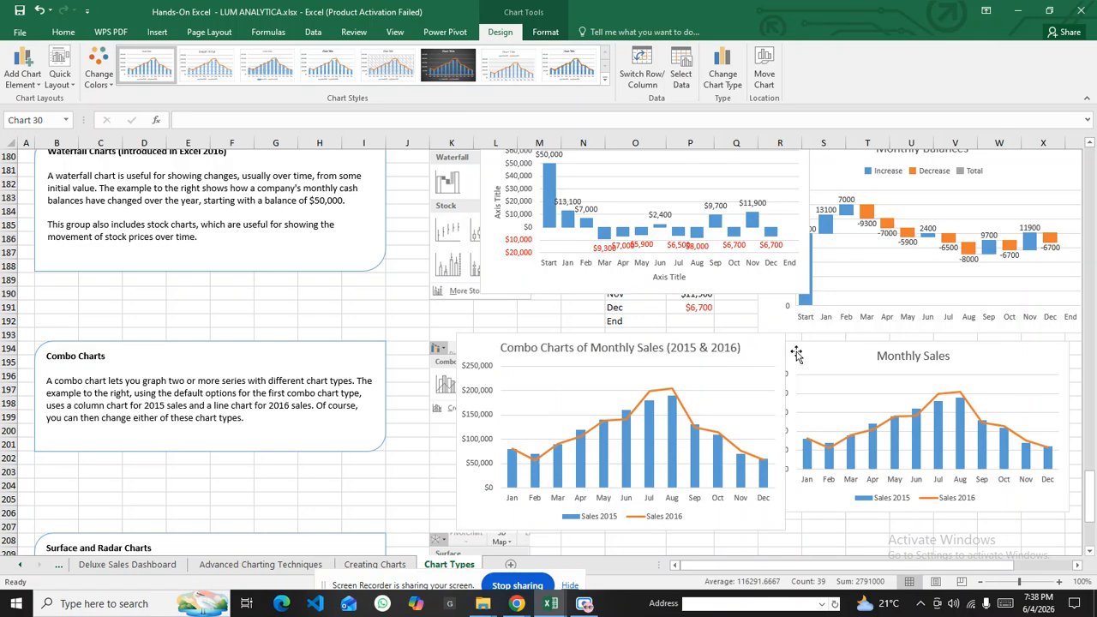
pyautogui.click(732, 348)
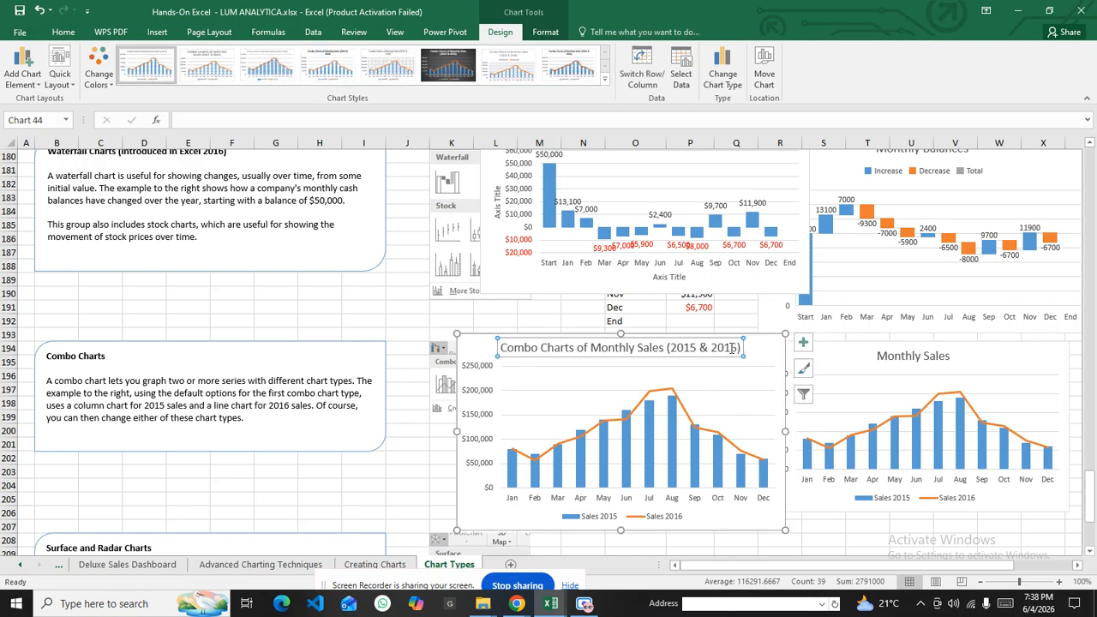
# Make the combo chart title bold and dark orange
pyautogui.tripleClick(720, 348)
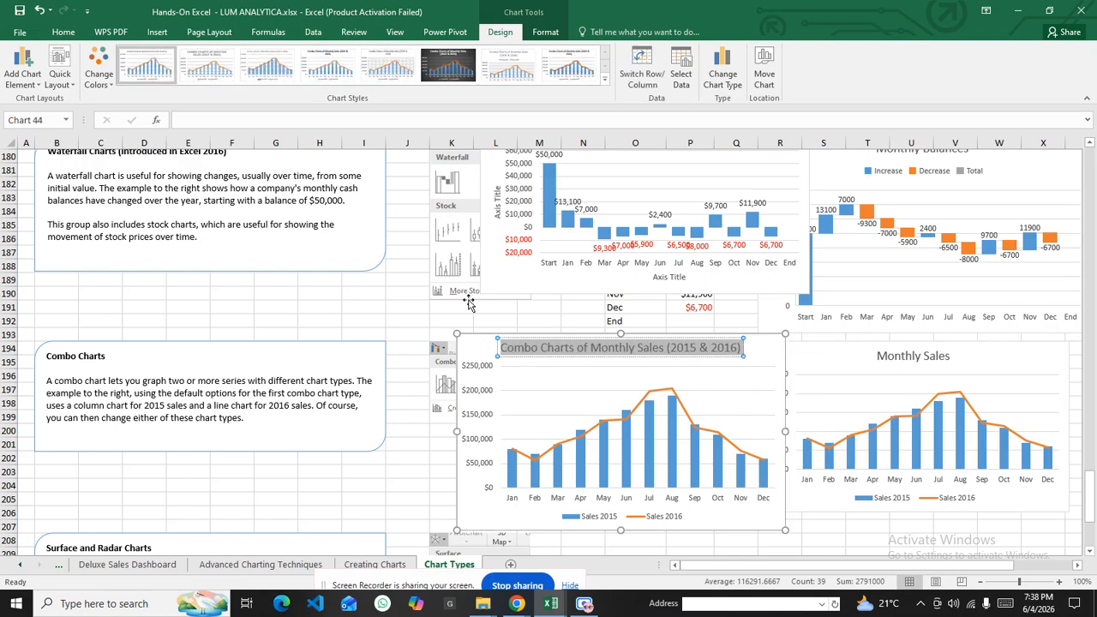
pyautogui.click(74, 33)
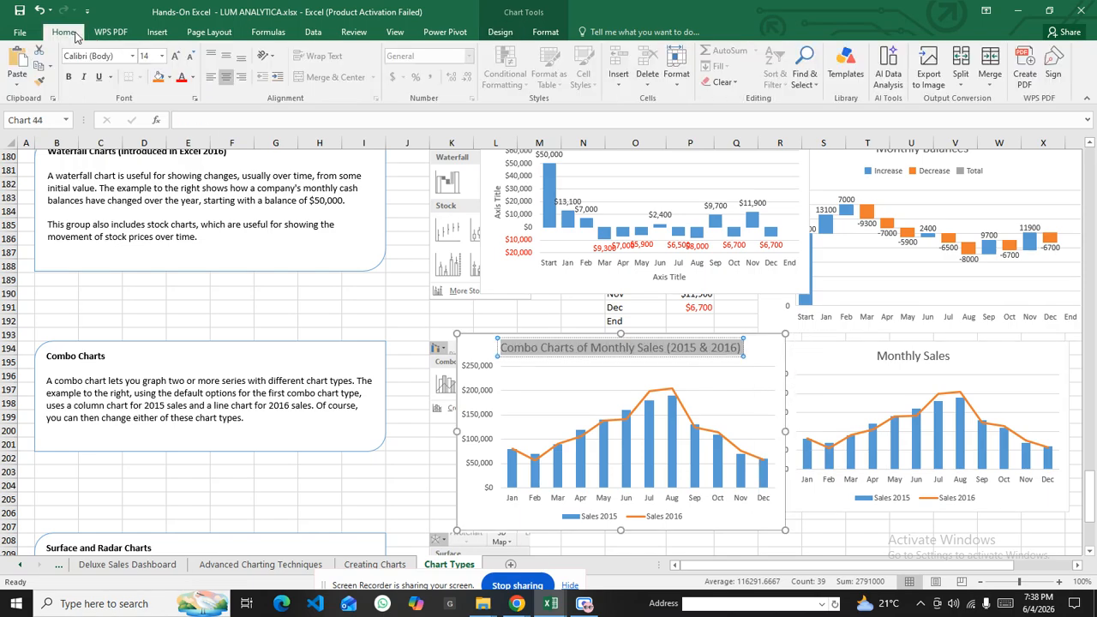
pyautogui.click(71, 78)
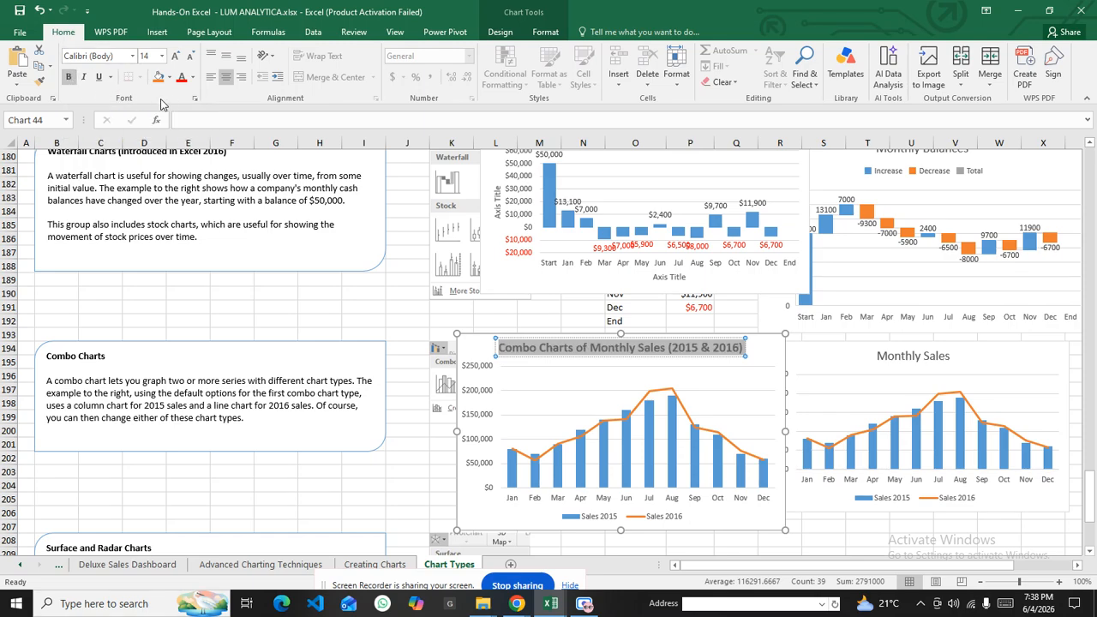
pyautogui.click(193, 77)
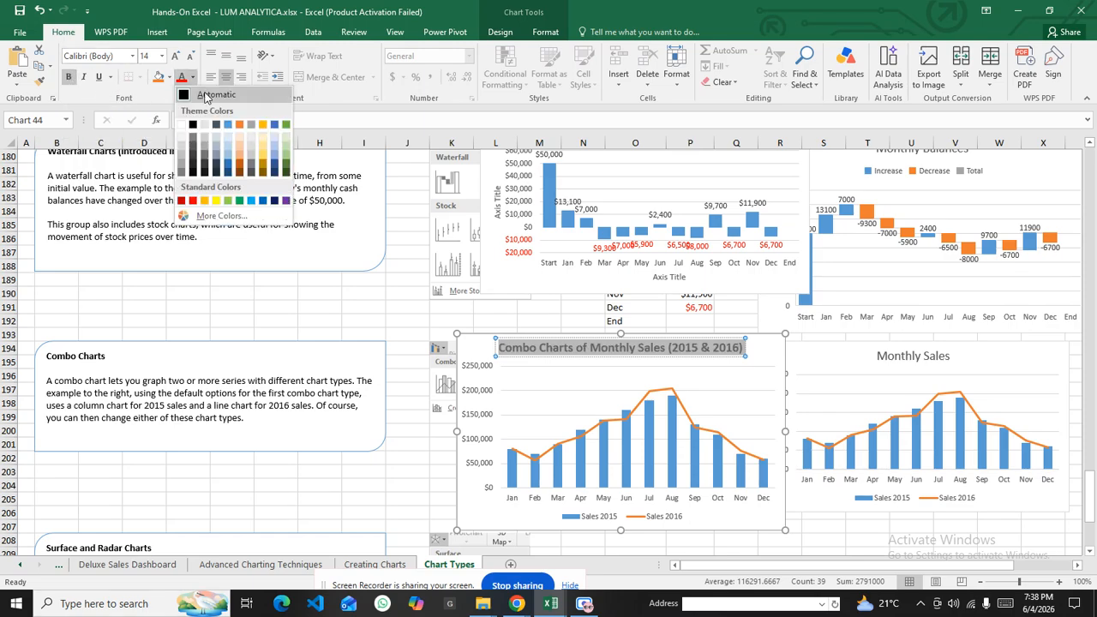
pyautogui.click(239, 168)
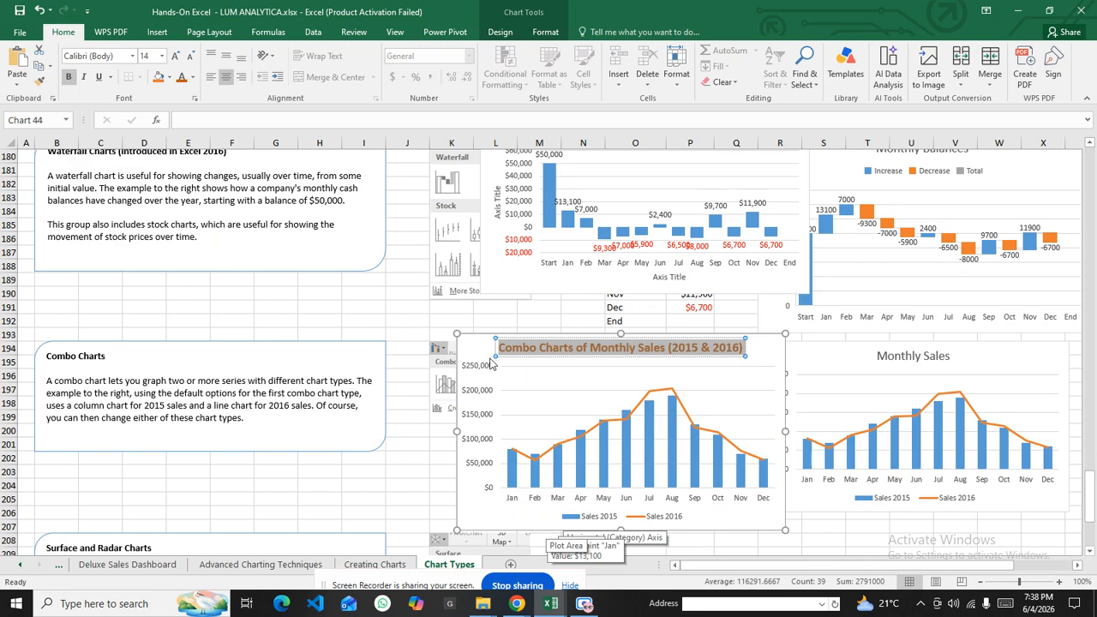
pyautogui.click(507, 318)
pyautogui.scroll(-6, 314, 333)
pyautogui.scroll(-3, 313, 327)
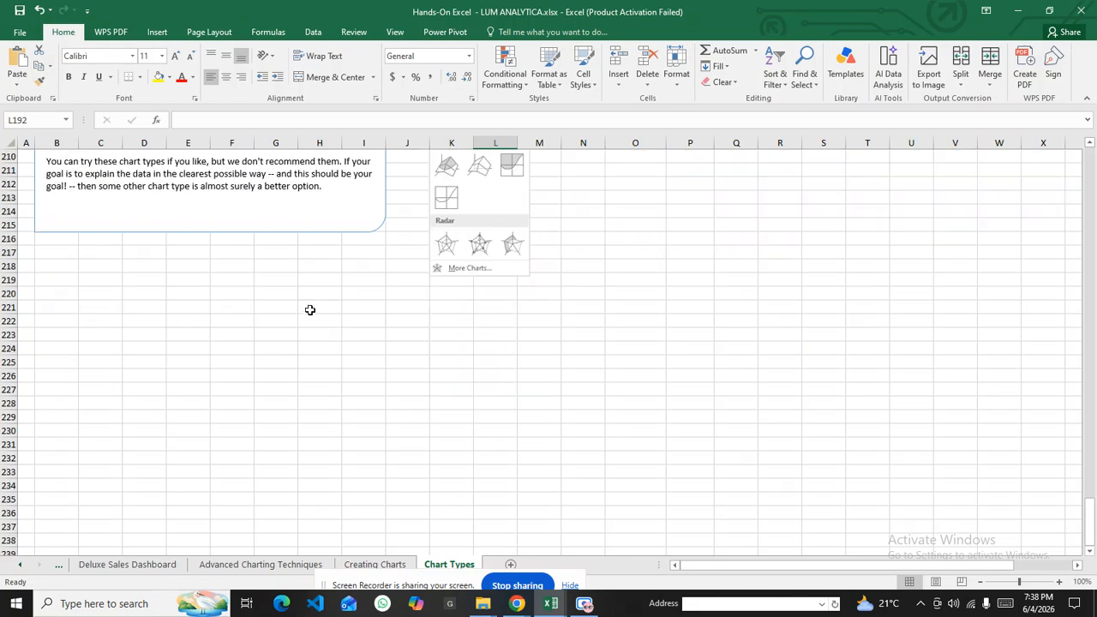
pyautogui.scroll(1, 305, 295)
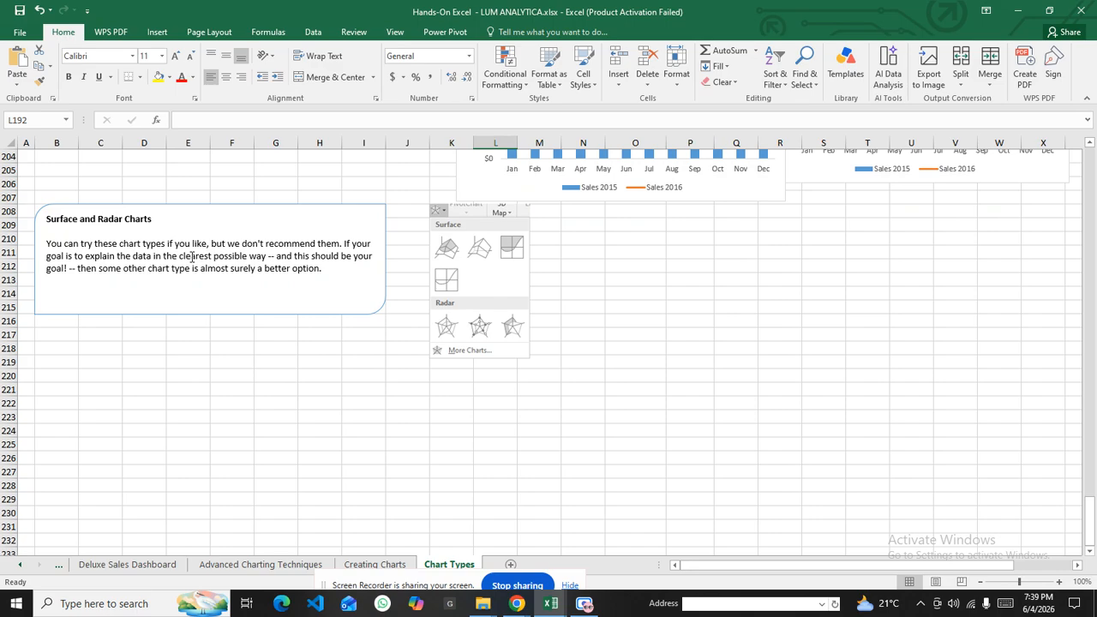
pyautogui.scroll(3, 192, 257)
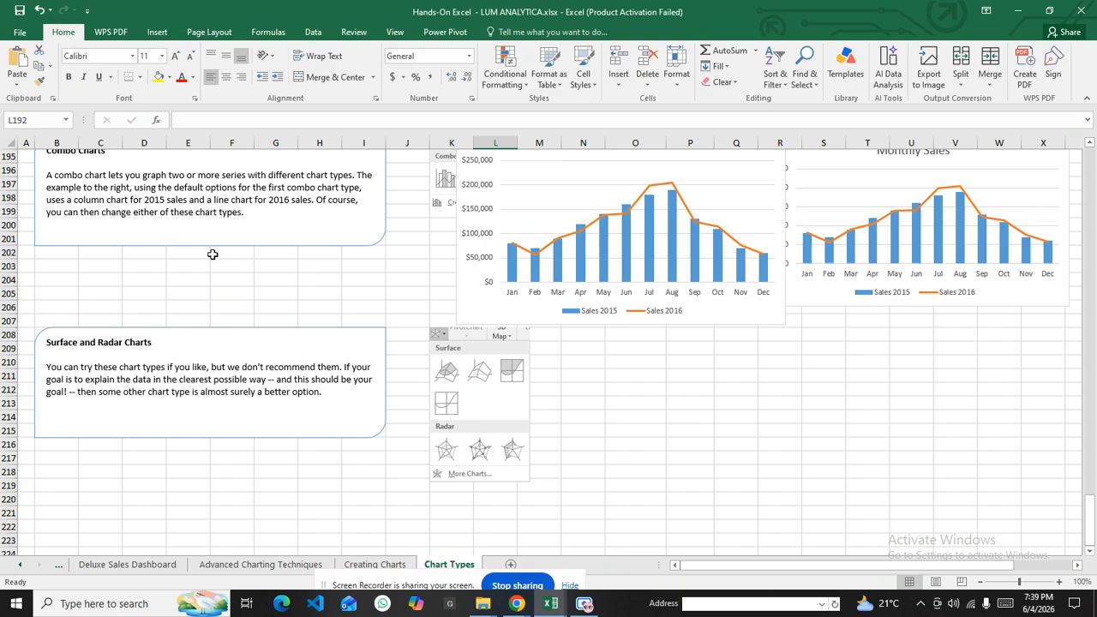
pyautogui.scroll(15, 213, 254)
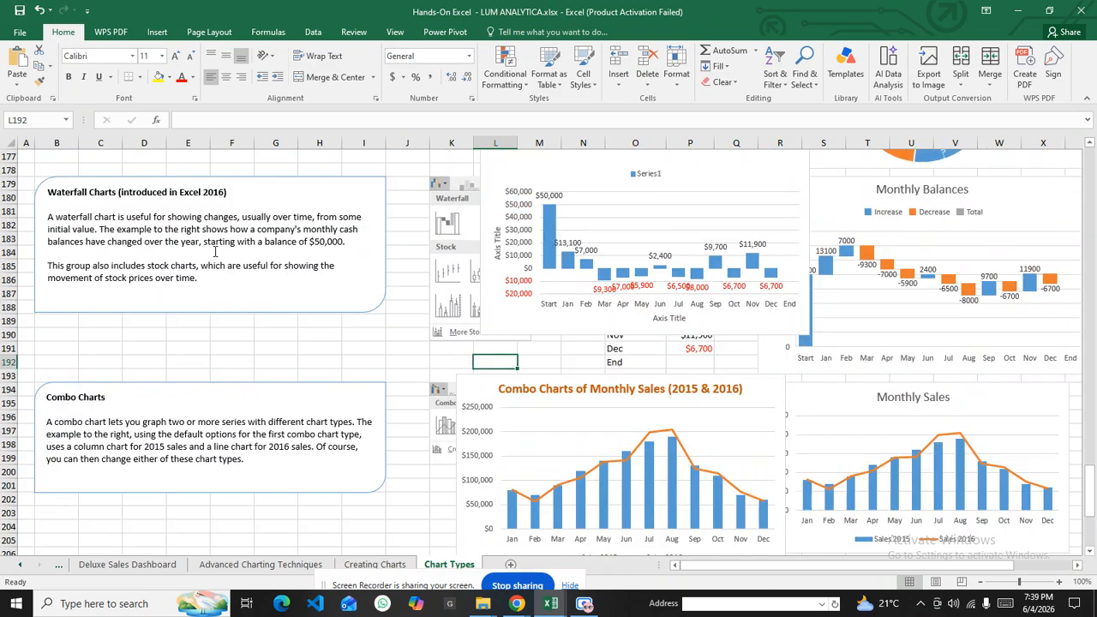
pyautogui.scroll(9, 215, 251)
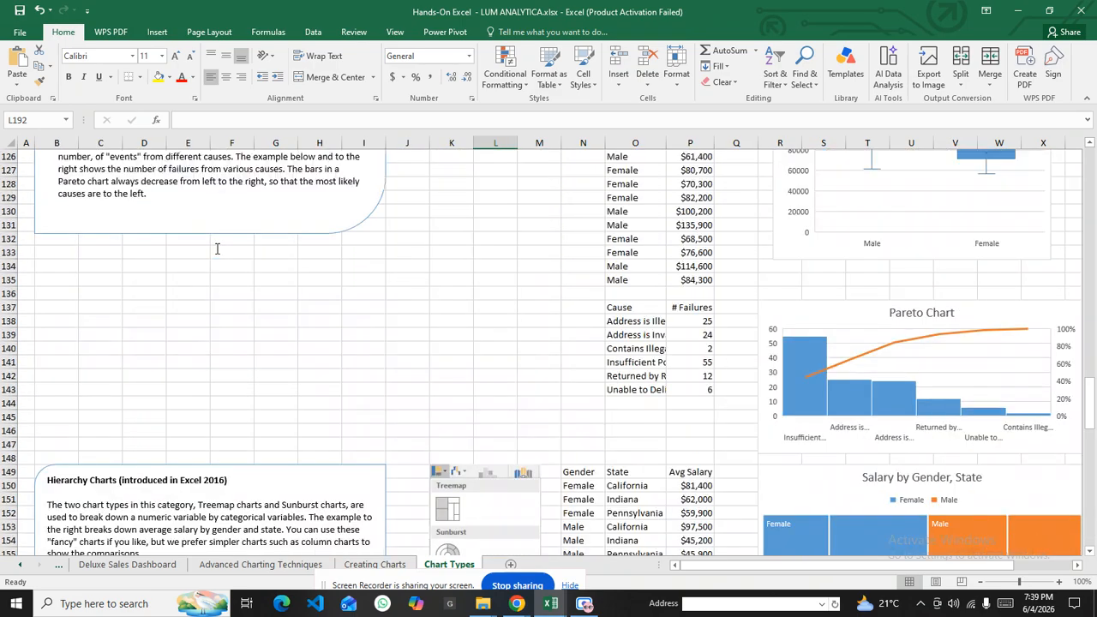
pyautogui.scroll(12, 217, 249)
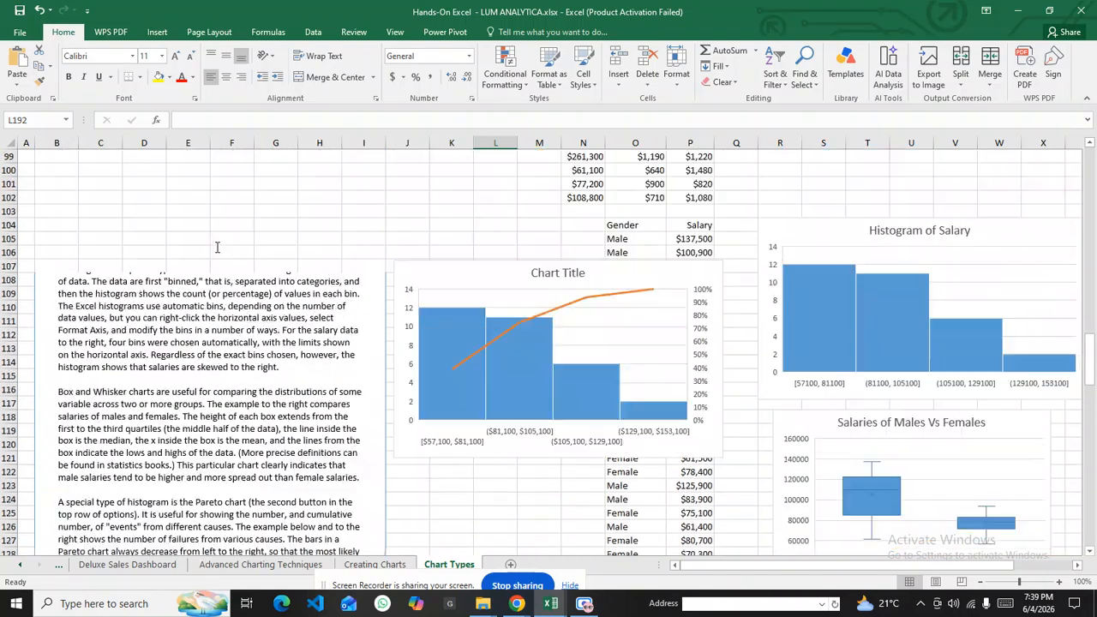
pyautogui.scroll(3, 217, 249)
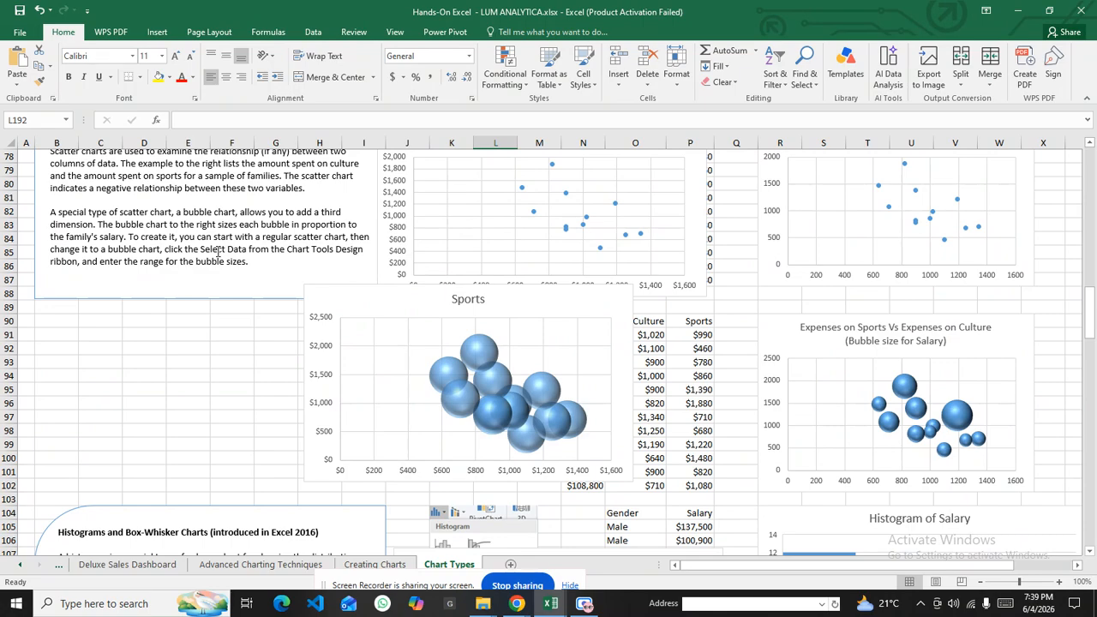
pyautogui.moveTo(357, 594); pyautogui.dragTo(76, 413)
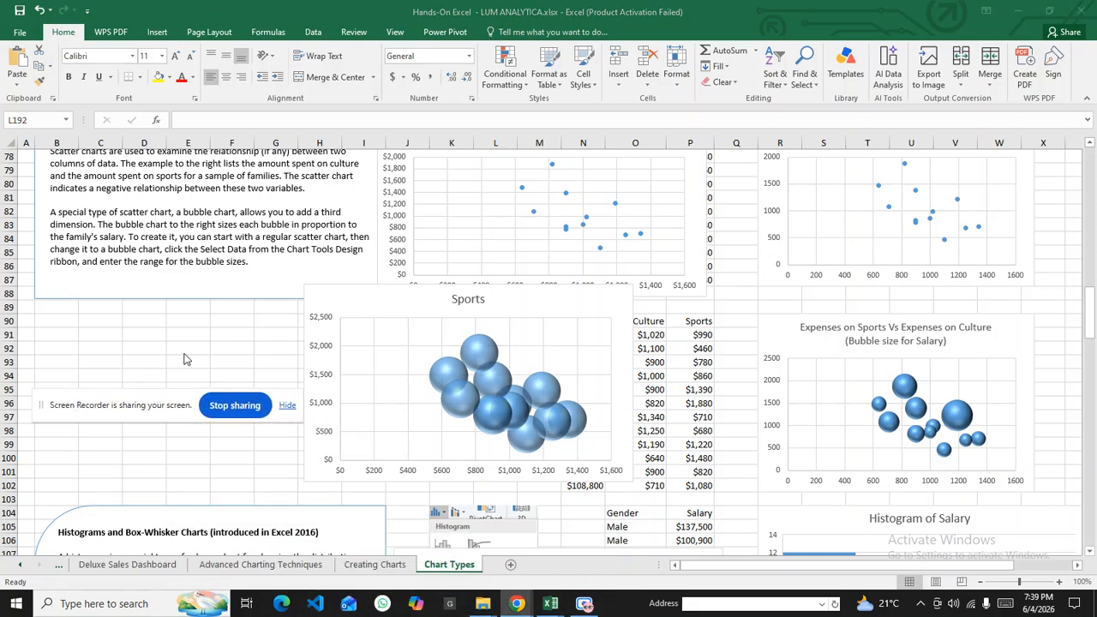
pyautogui.moveTo(171, 406); pyautogui.dragTo(377, 610)
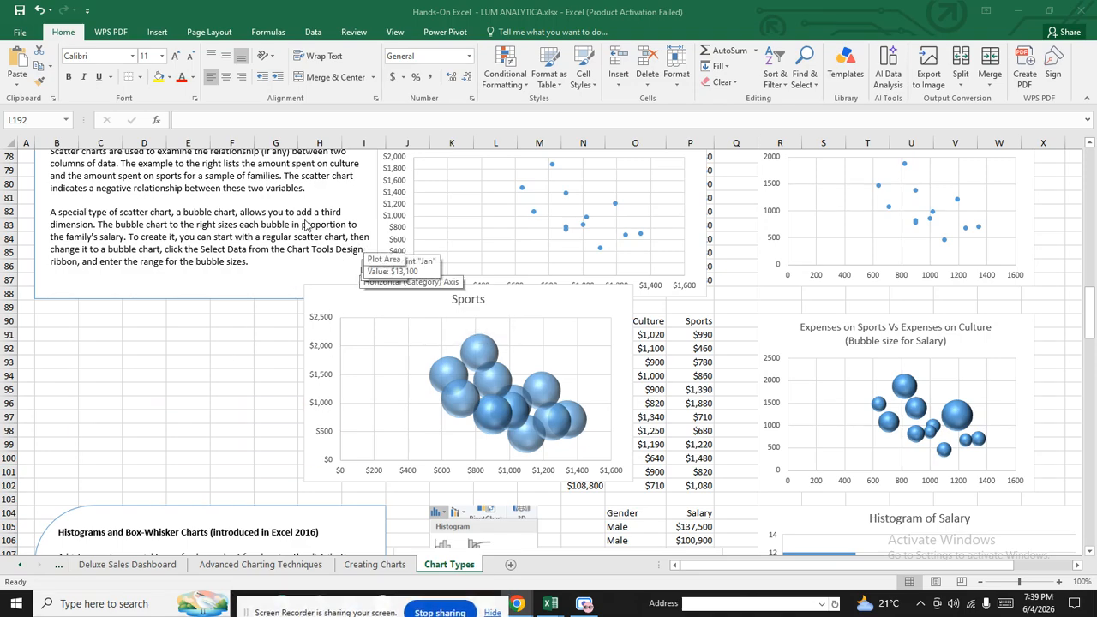
pyautogui.click(254, 322)
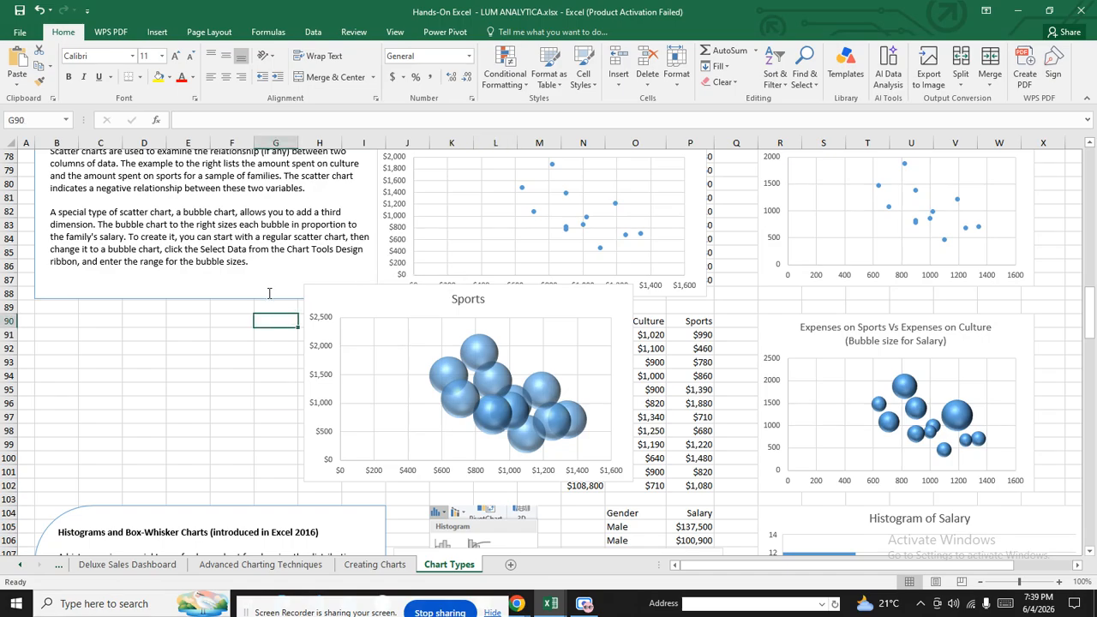
pyautogui.scroll(20, 261, 306)
pyautogui.scroll(6, 338, 227)
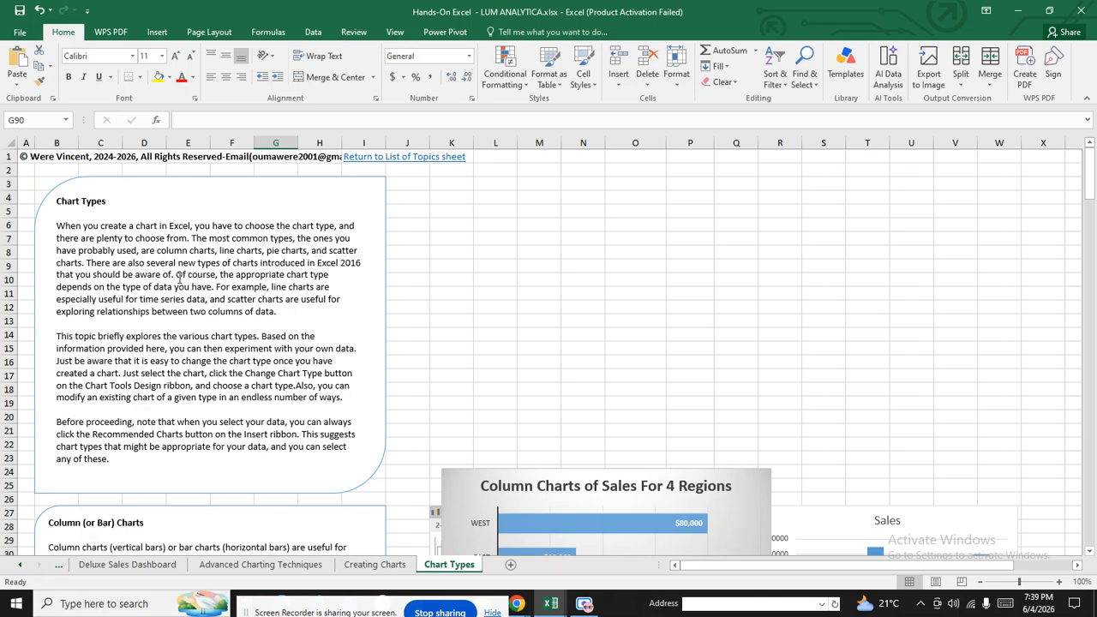
pyautogui.scroll(-4, 243, 308)
pyautogui.scroll(-5, 467, 360)
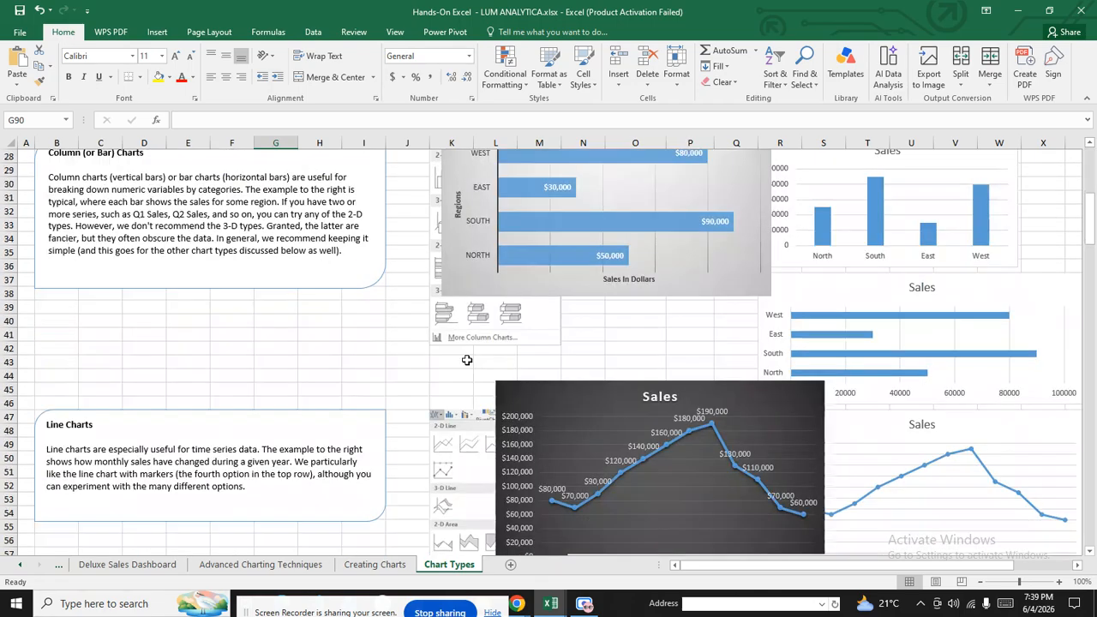
pyautogui.scroll(-3, 517, 305)
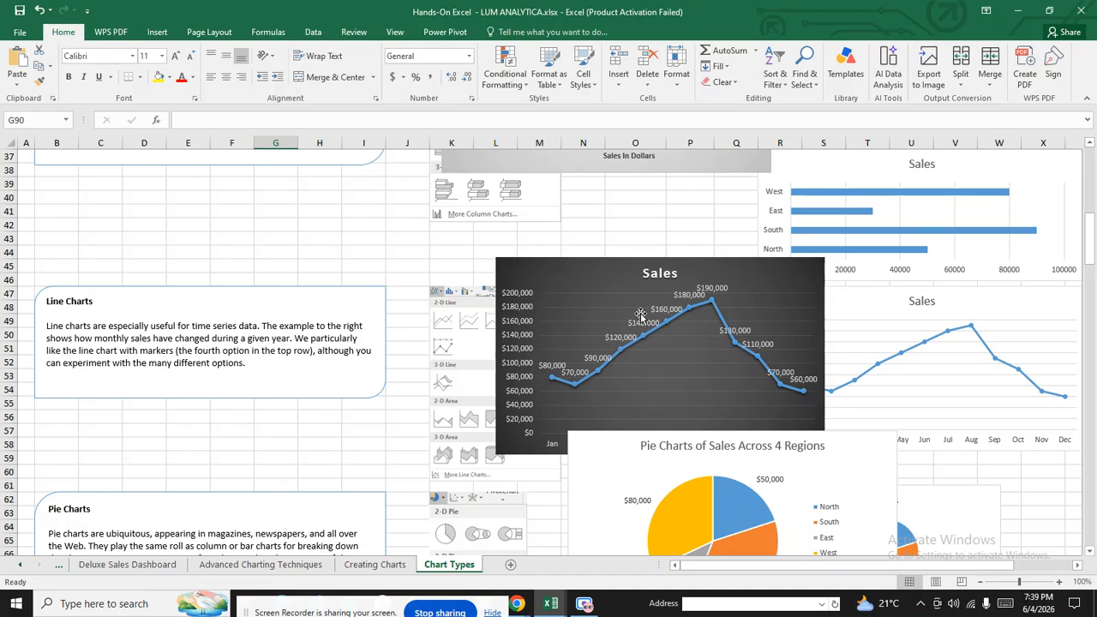
pyautogui.scroll(-4, 630, 359)
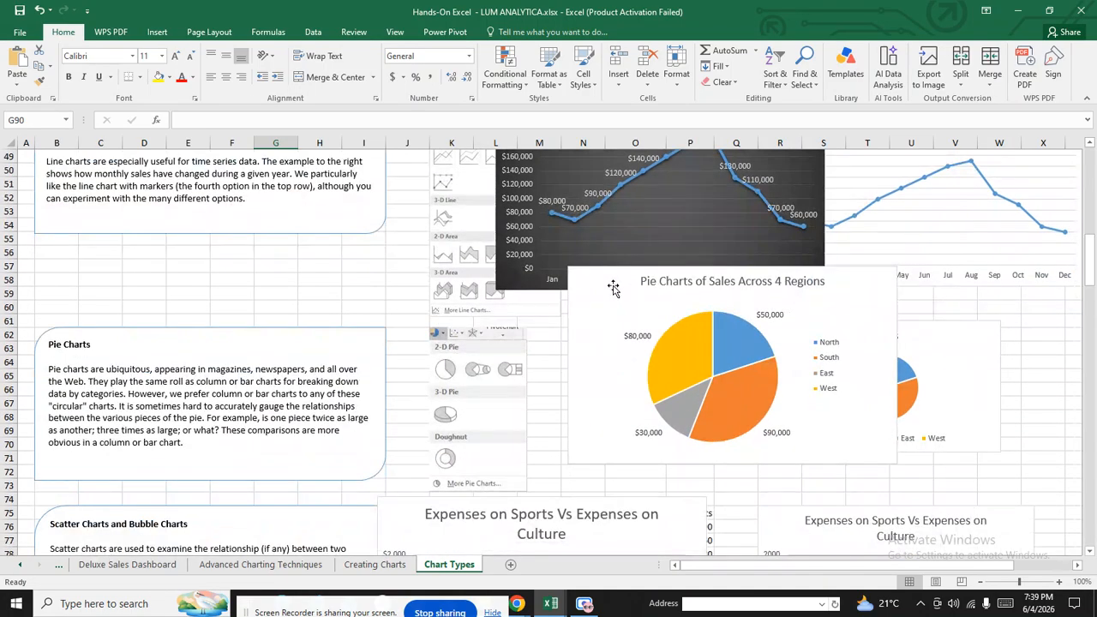
# Move the pie chart lower, shift the scatter chart down-right, and the Sports bubble chart down-left
pyautogui.moveTo(613, 288); pyautogui.dragTo(603, 370)
pyautogui.scroll(-4, 704, 248)
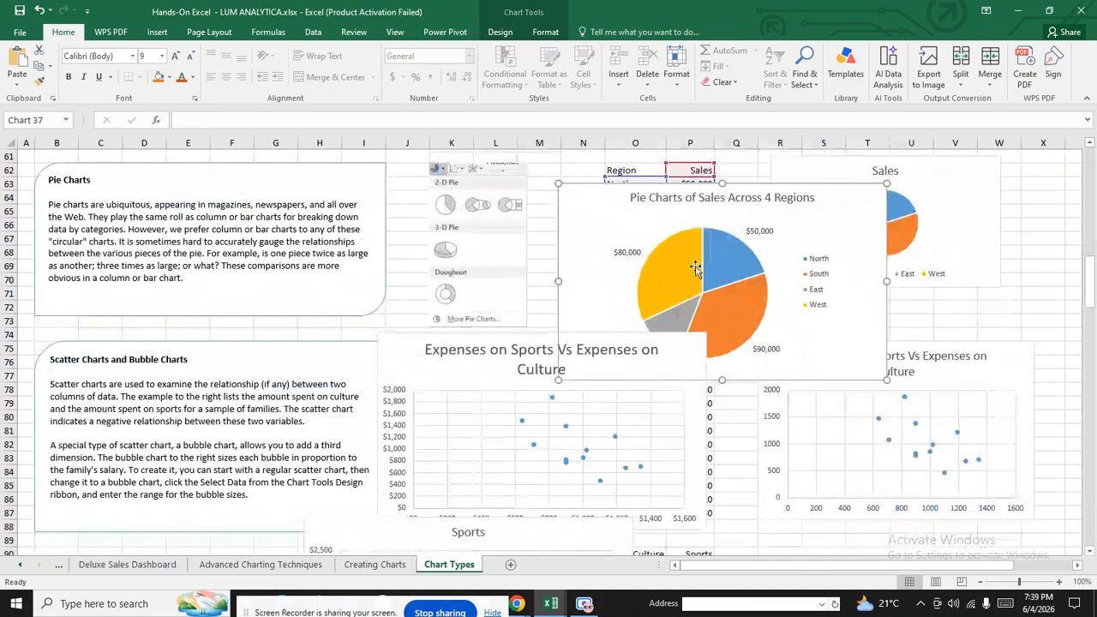
pyautogui.scroll(-4, 469, 370)
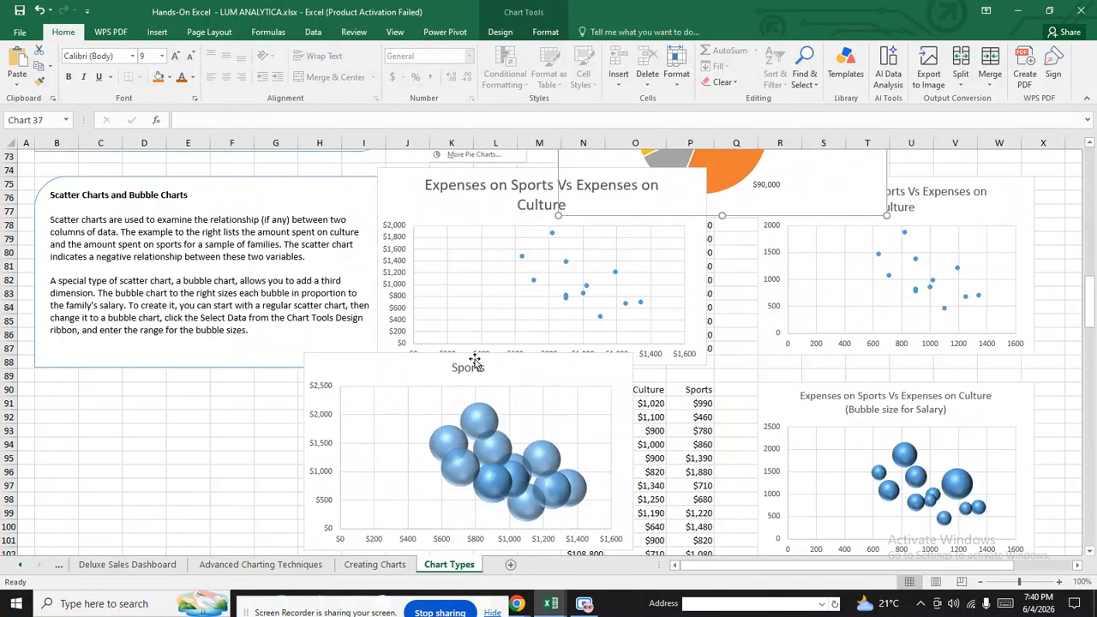
pyautogui.moveTo(392, 184); pyautogui.dragTo(464, 257)
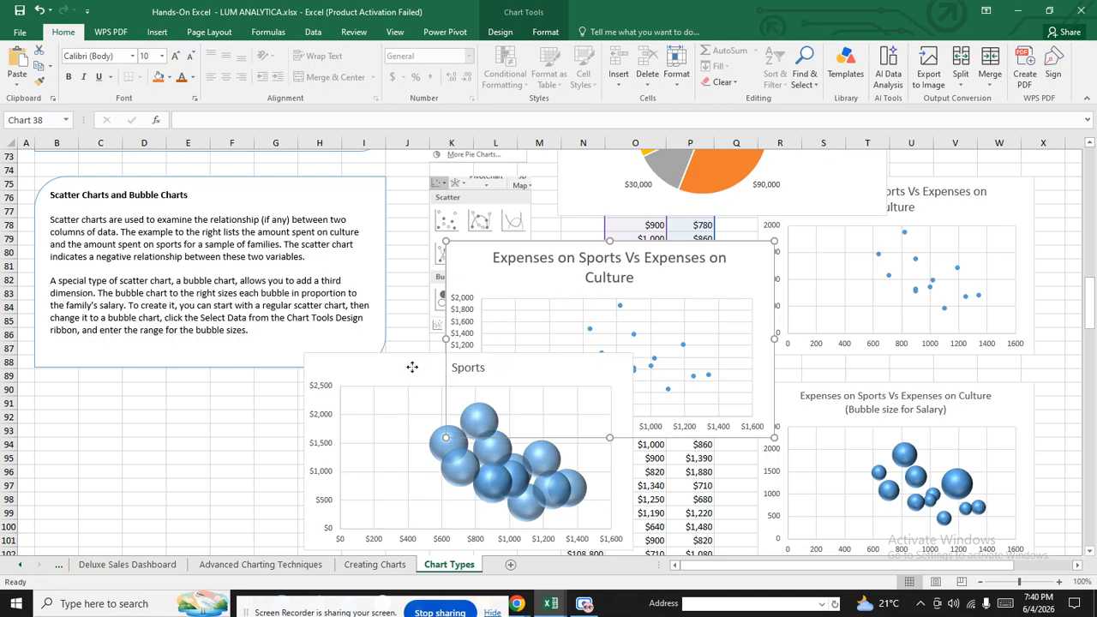
pyautogui.moveTo(412, 370); pyautogui.dragTo(342, 413)
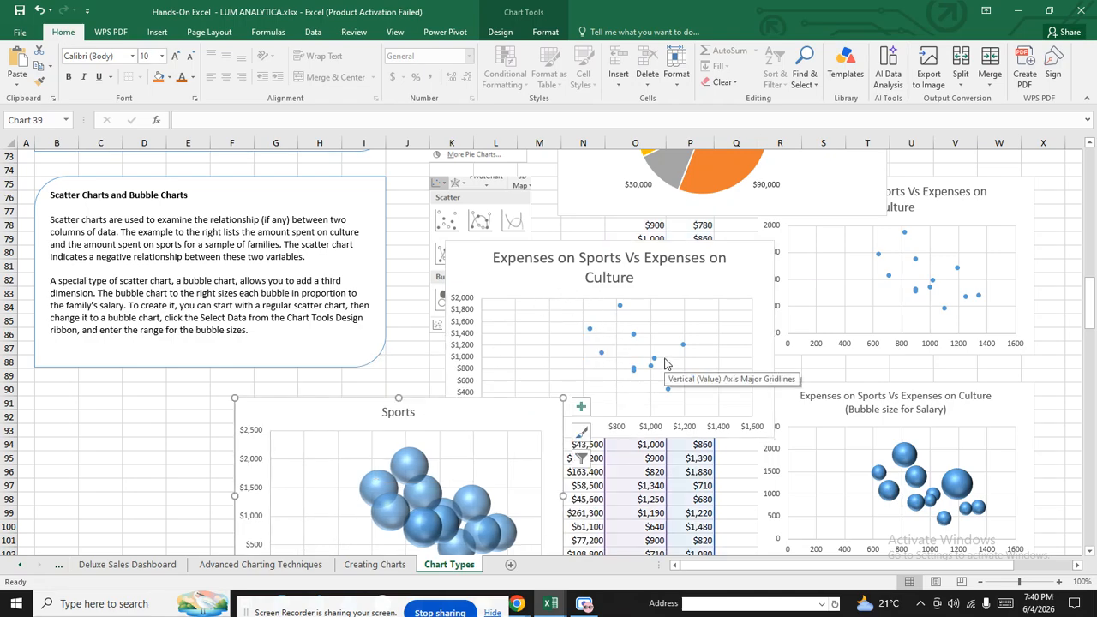
# Shift one more chart to the right and scroll down through the remaining chart examples
pyautogui.scroll(-4, 455, 311)
pyautogui.moveTo(346, 252); pyautogui.dragTo(582, 249)
pyautogui.scroll(-4, 429, 328)
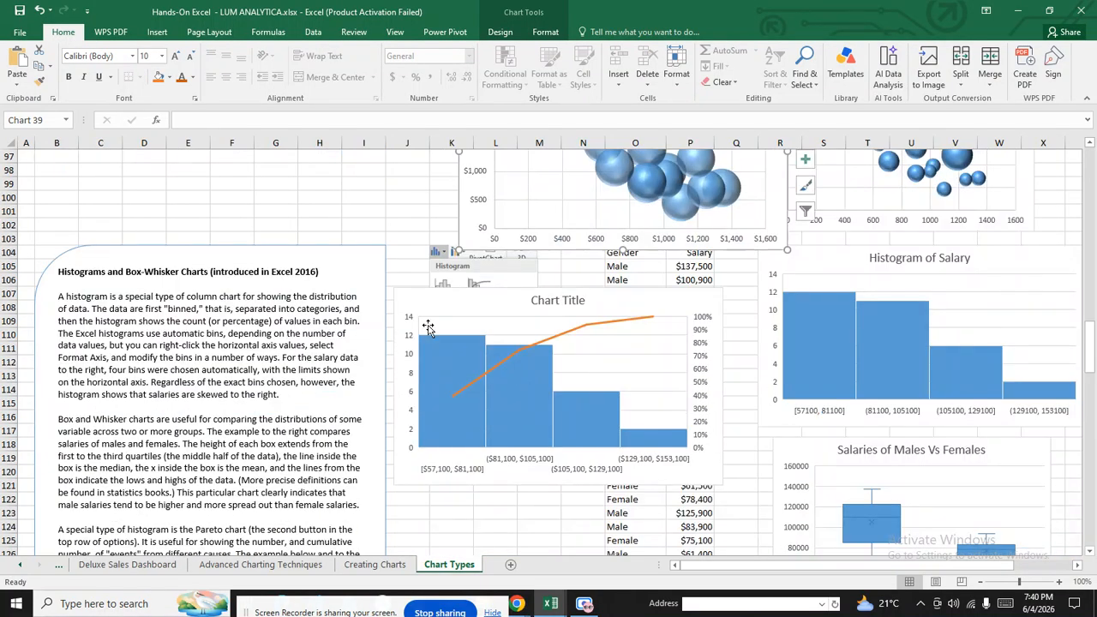
pyautogui.scroll(-4, 557, 358)
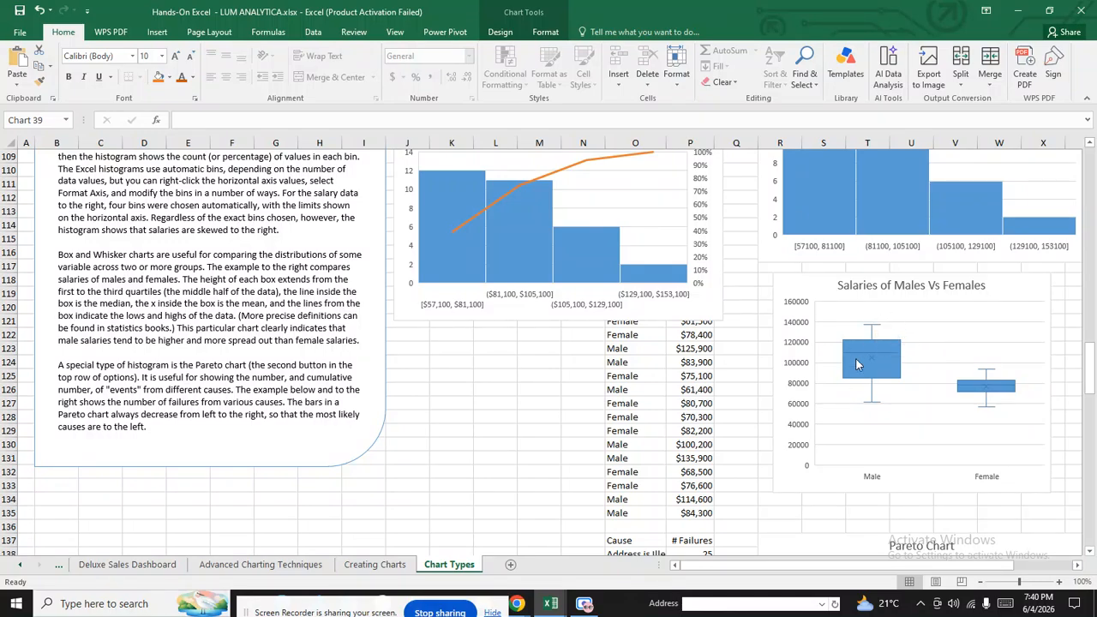
pyautogui.moveTo(883, 354)
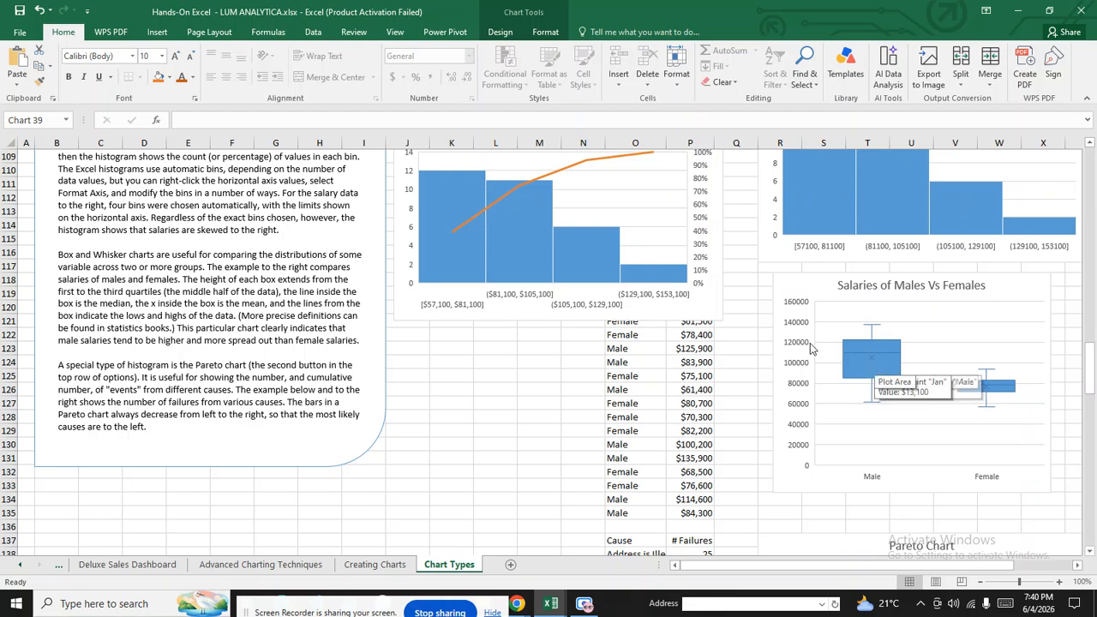
pyautogui.scroll(-4, 810, 343)
pyautogui.scroll(-4, 720, 393)
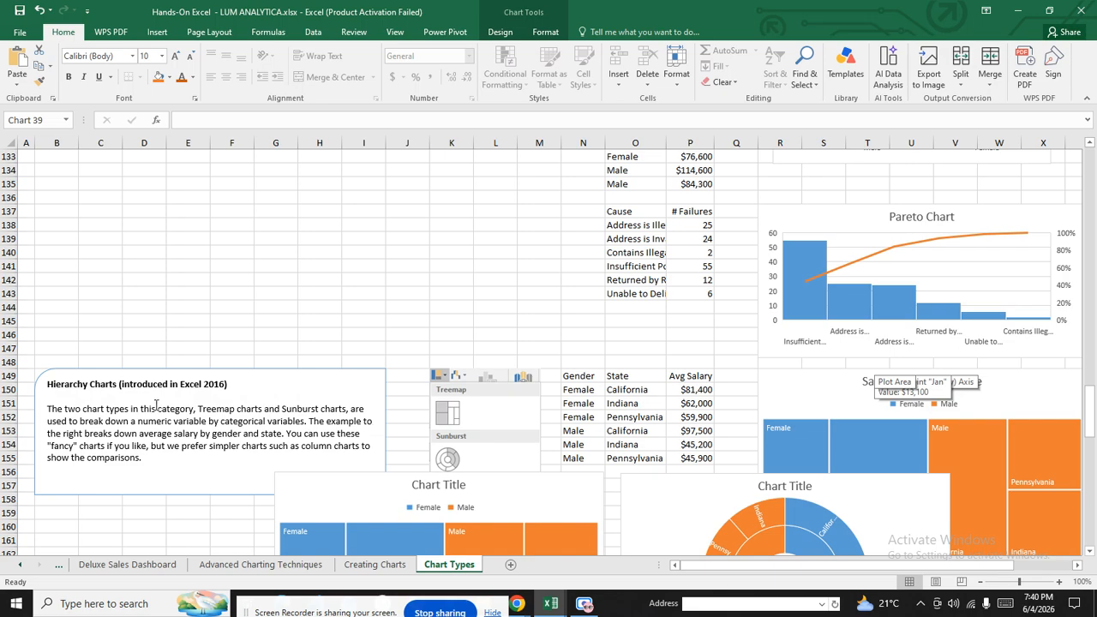
pyautogui.scroll(-11, 153, 389)
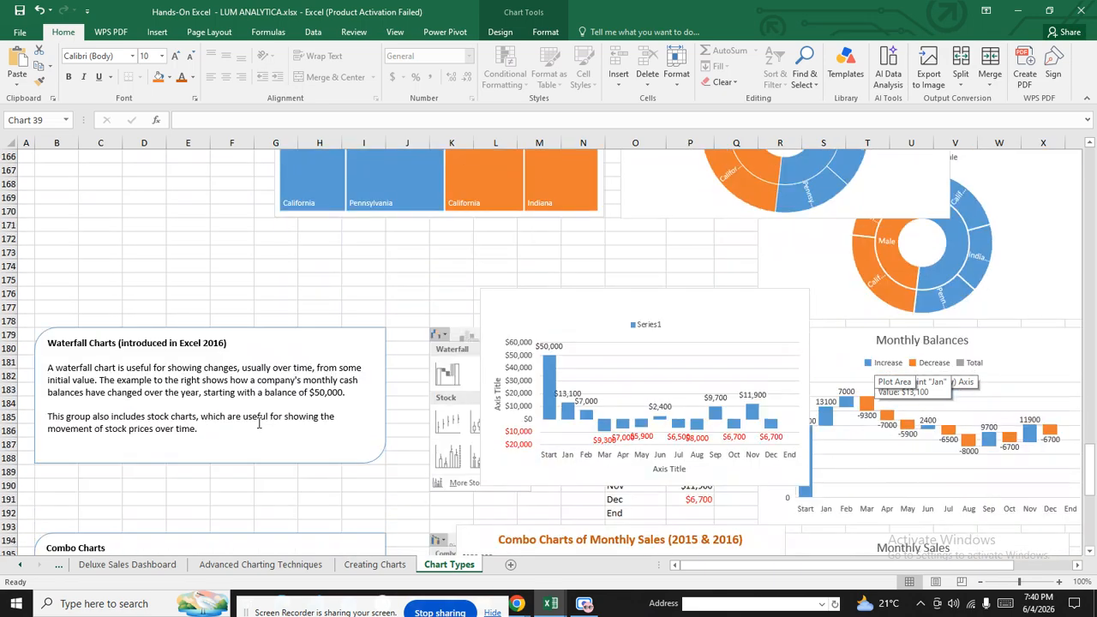
pyautogui.scroll(-12, 262, 367)
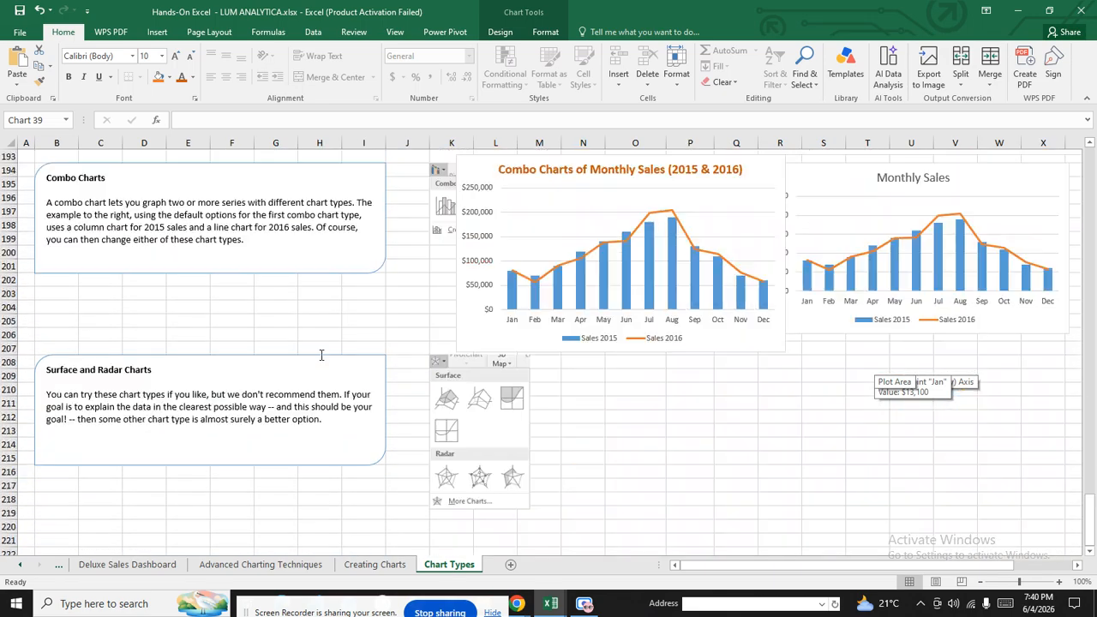